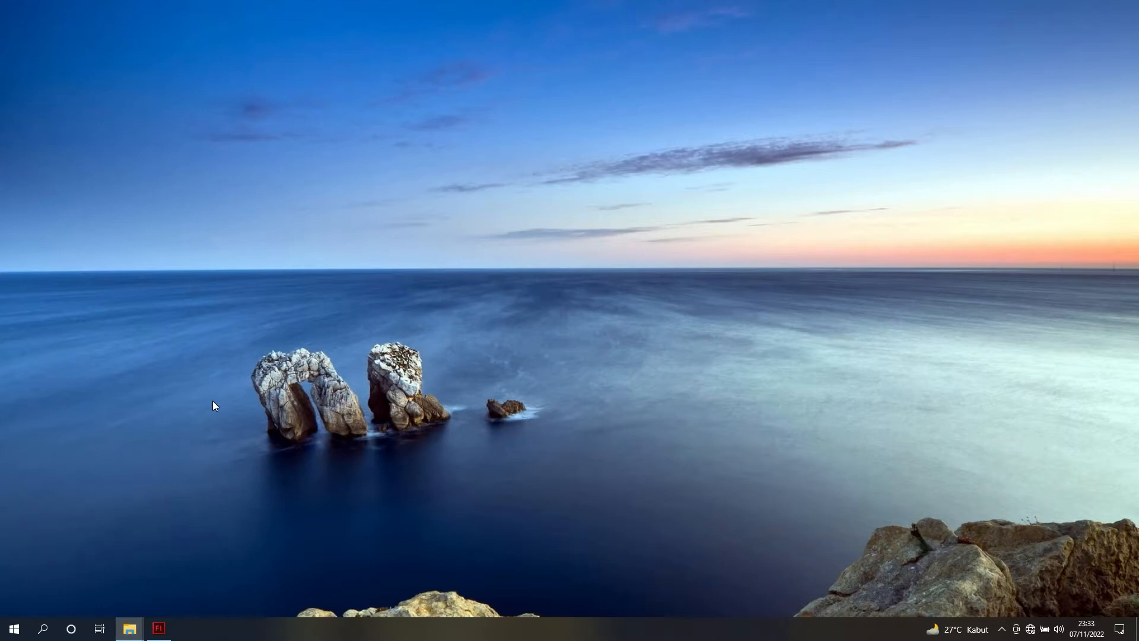
# - Show the Project DMI folder in File Explorer to check the video files stored with the project
pyautogui.moveTo(136, 625)
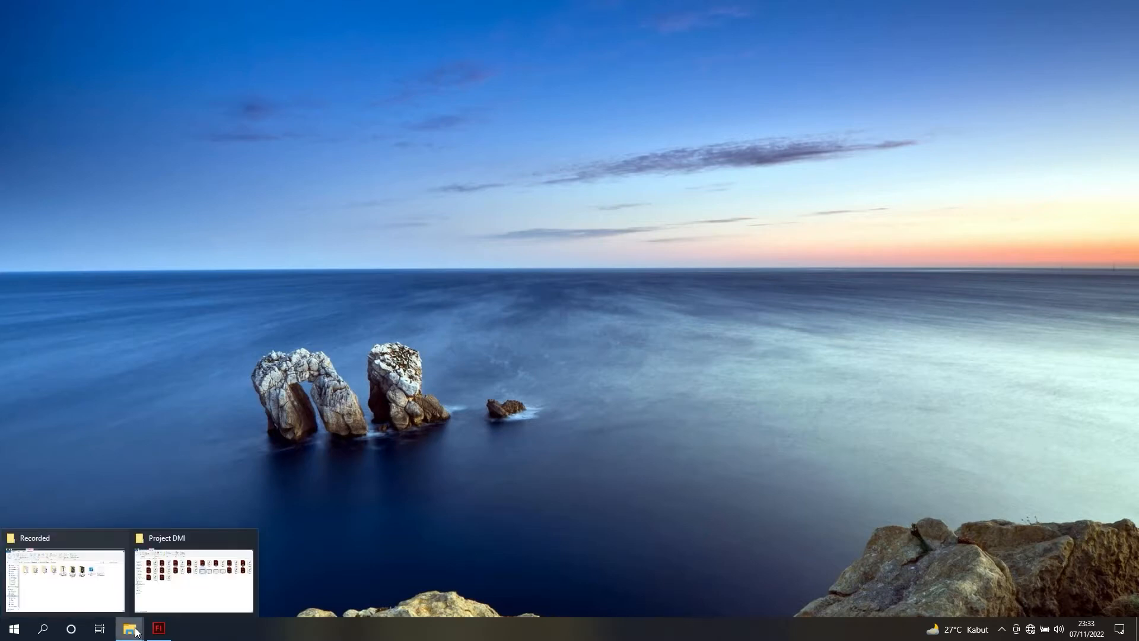
pyautogui.click(174, 583)
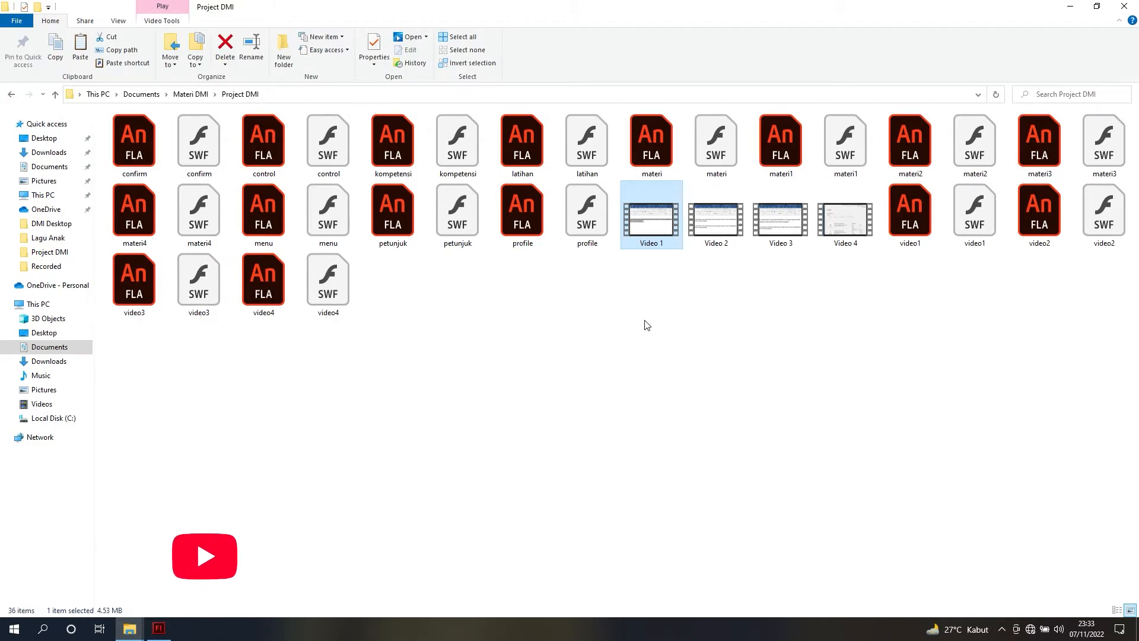
pyautogui.click(614, 306)
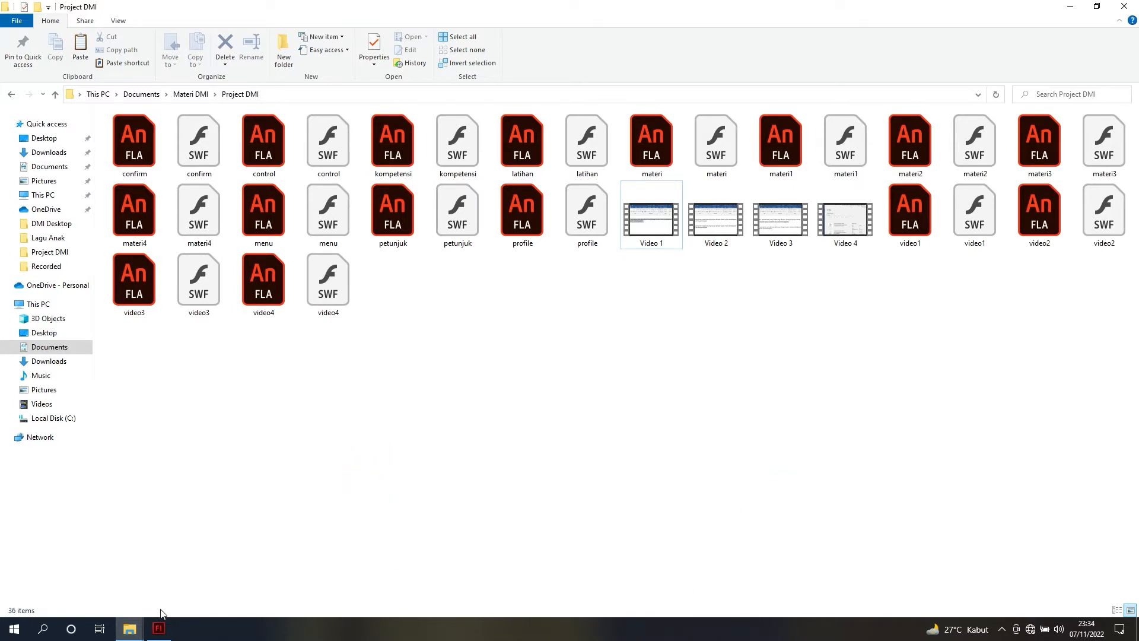
# - Switch to Flash and add a layer named "konten" above the bg konten layer in video1
pyautogui.click(158, 628)
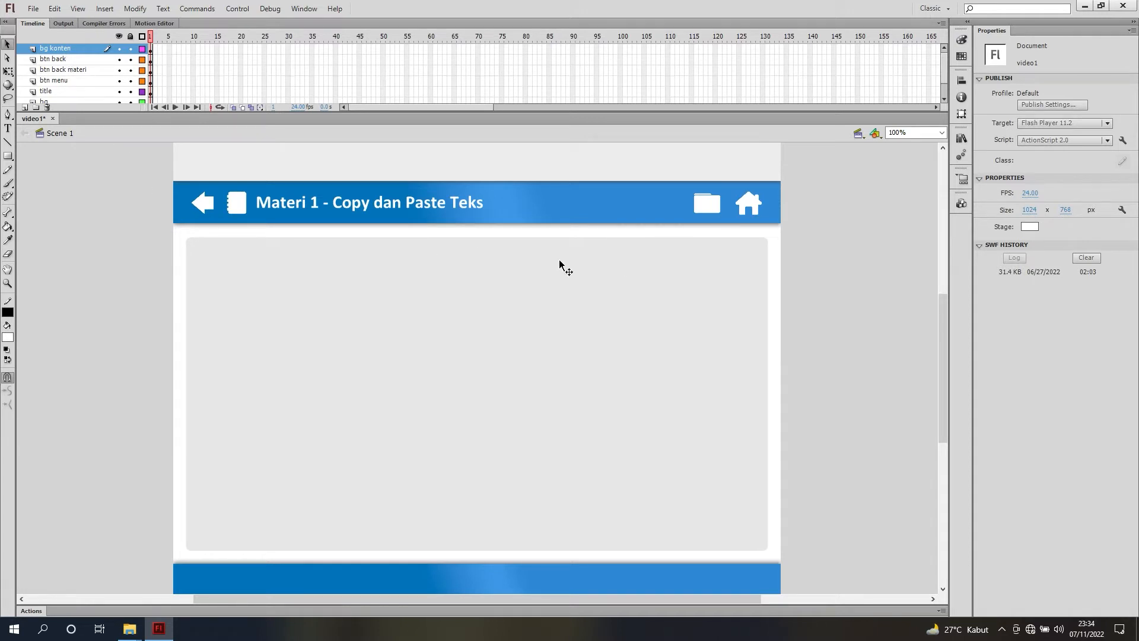
pyautogui.click(25, 108)
pyautogui.doubleClick(104, 92)
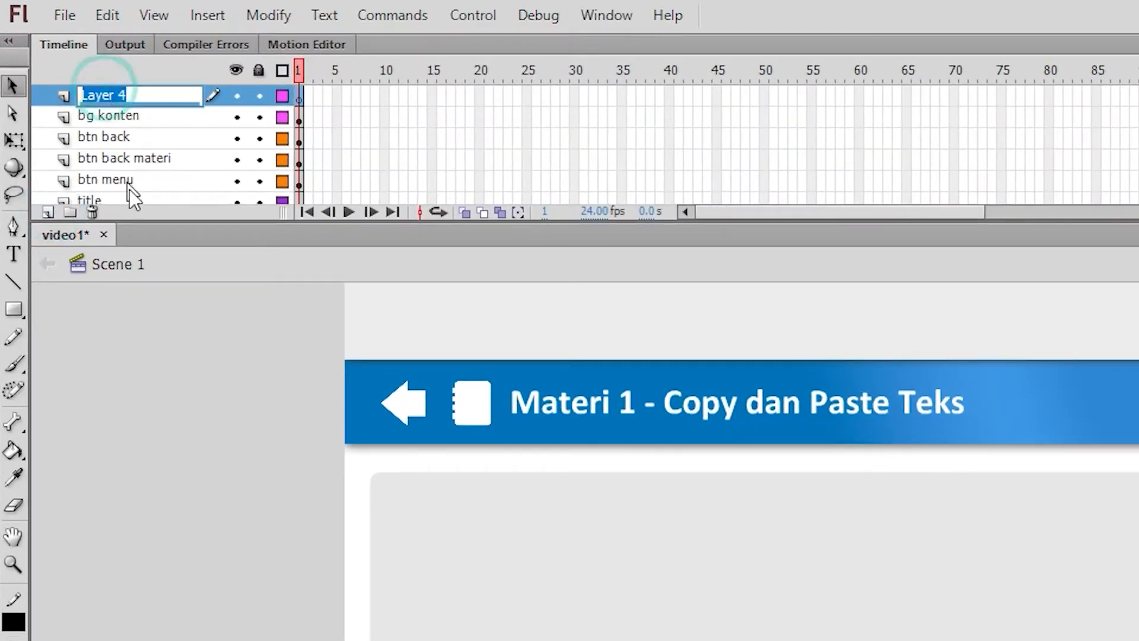
pyautogui.write('konten')
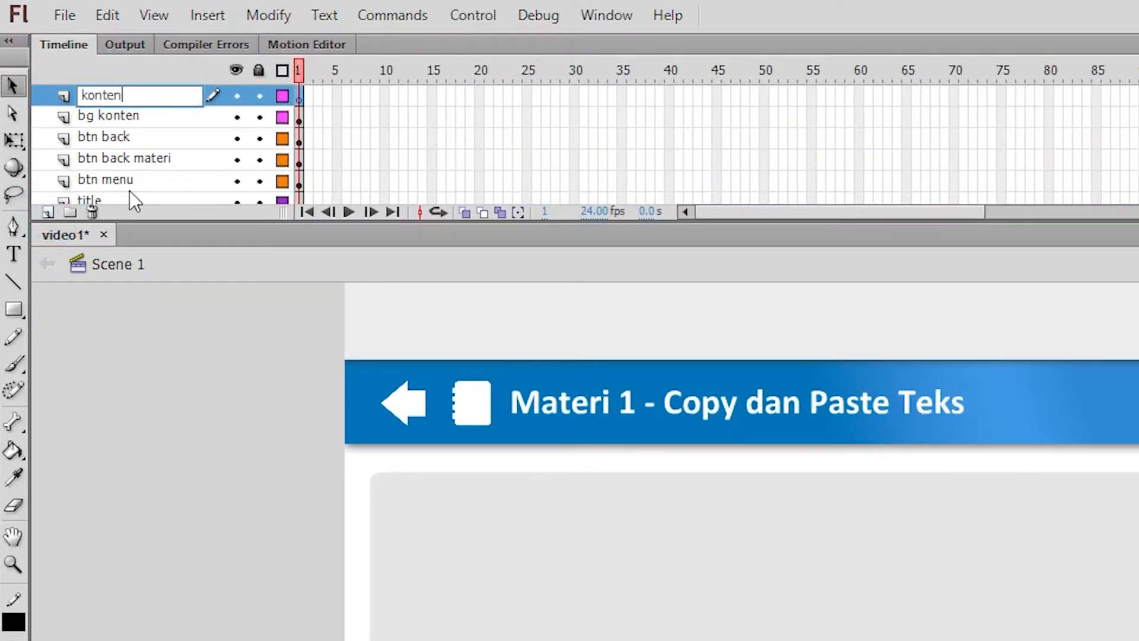
pyautogui.press('Return')
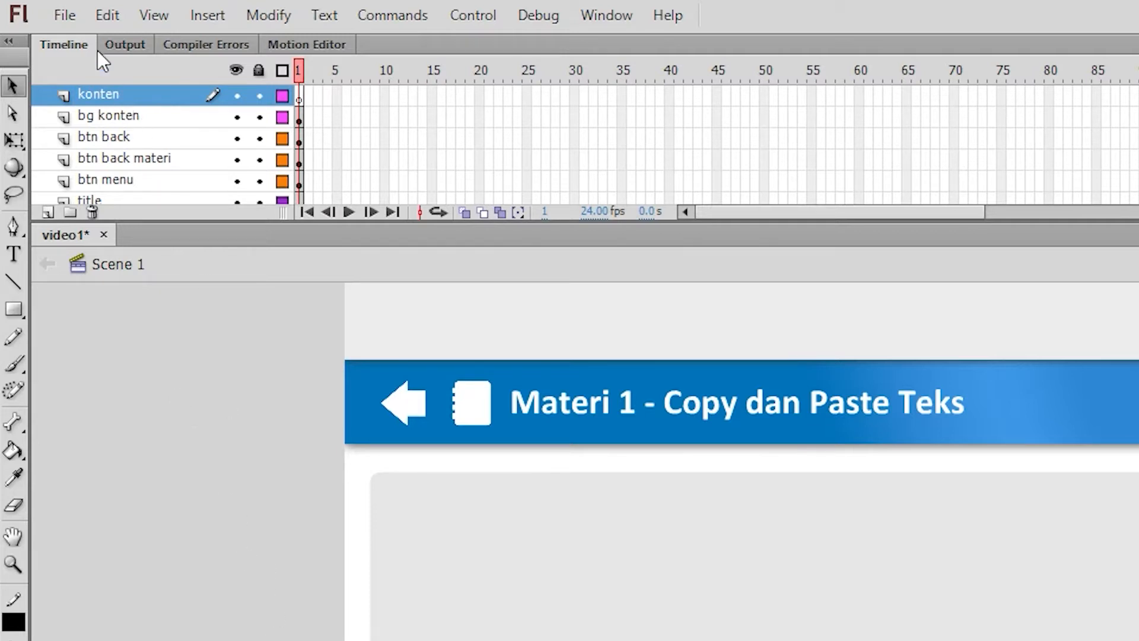
pyautogui.click(65, 15)
pyautogui.moveTo(207, 375)
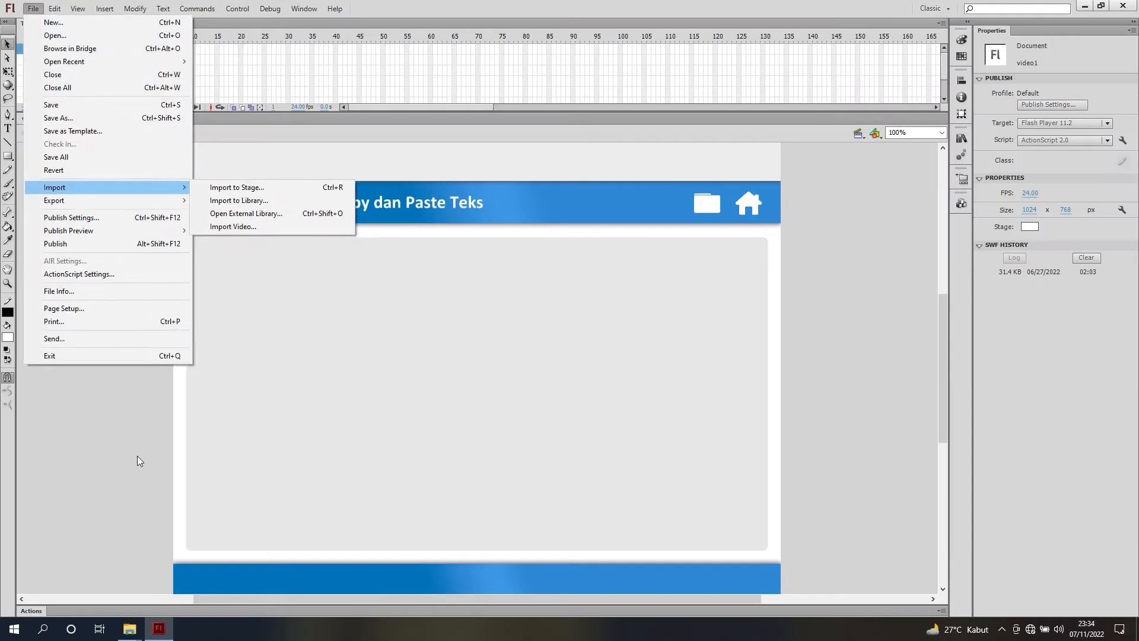
pyautogui.click(137, 455)
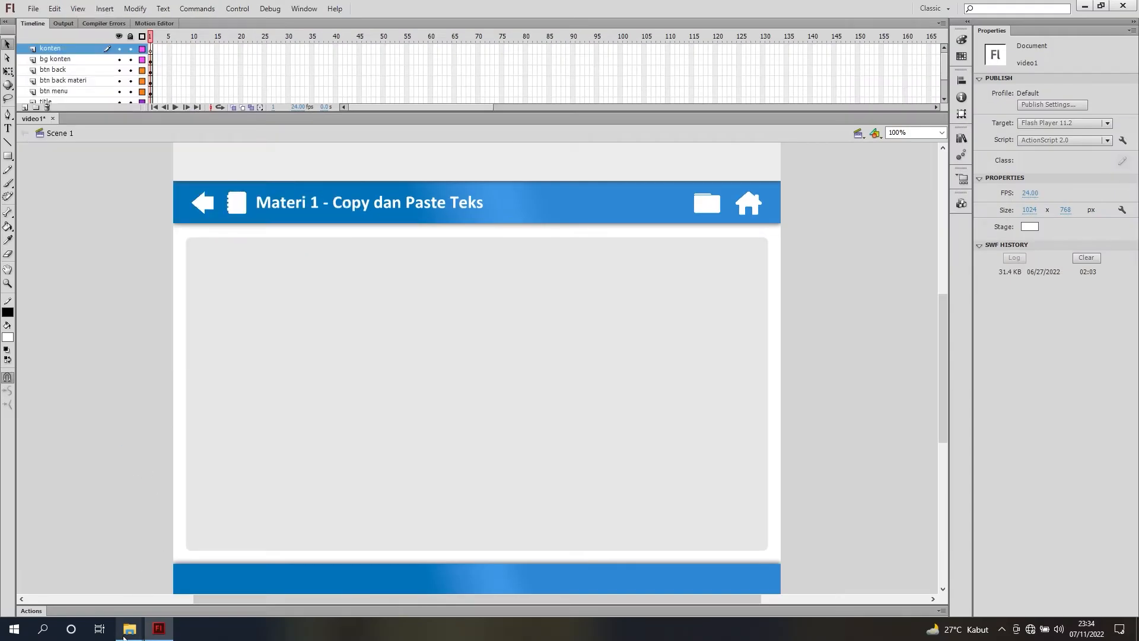
# - Bring Video 1 from the Project DMI folder onto the video1 stage, loading it as external video with a playback component
pyautogui.moveTo(125, 630)
pyautogui.click(166, 589)
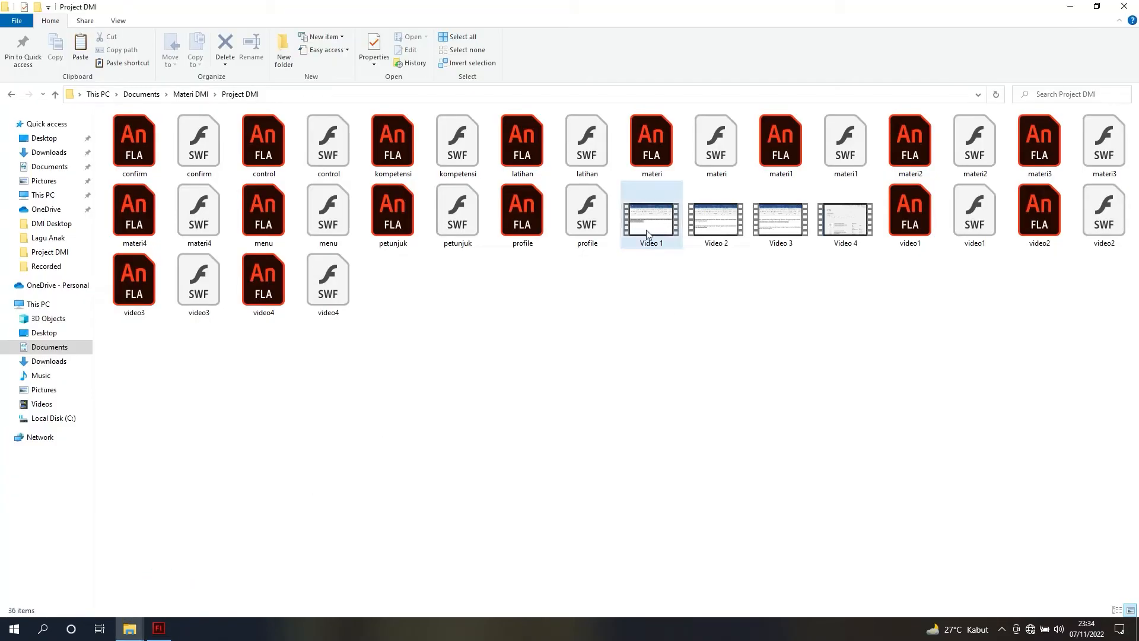
pyautogui.moveTo(652, 218); pyautogui.dragTo(403, 420)
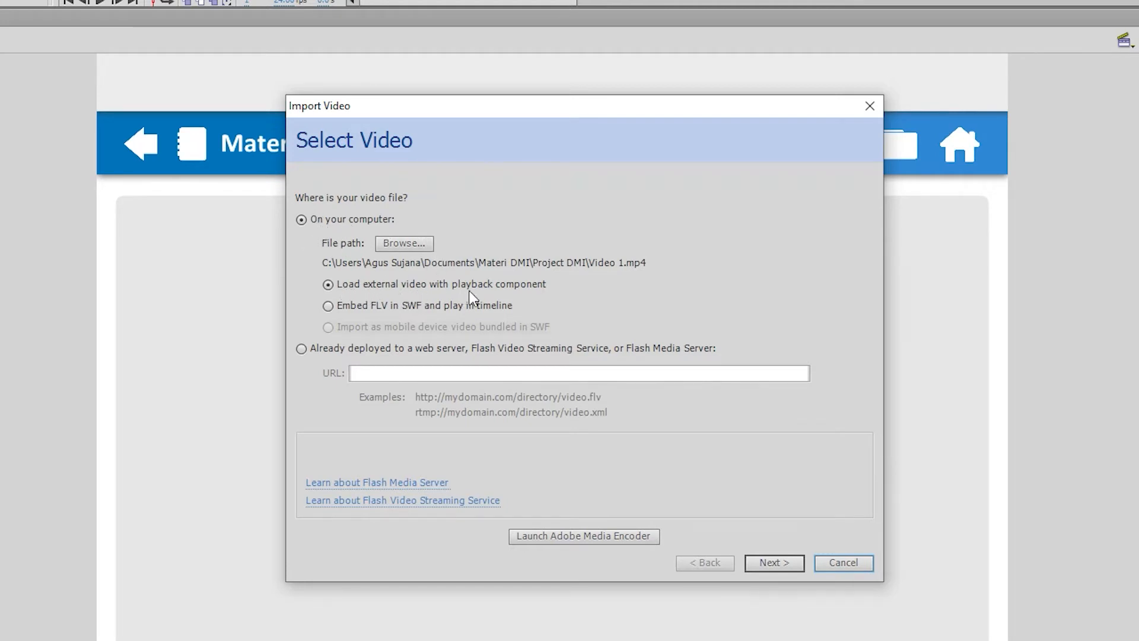
pyautogui.click(764, 563)
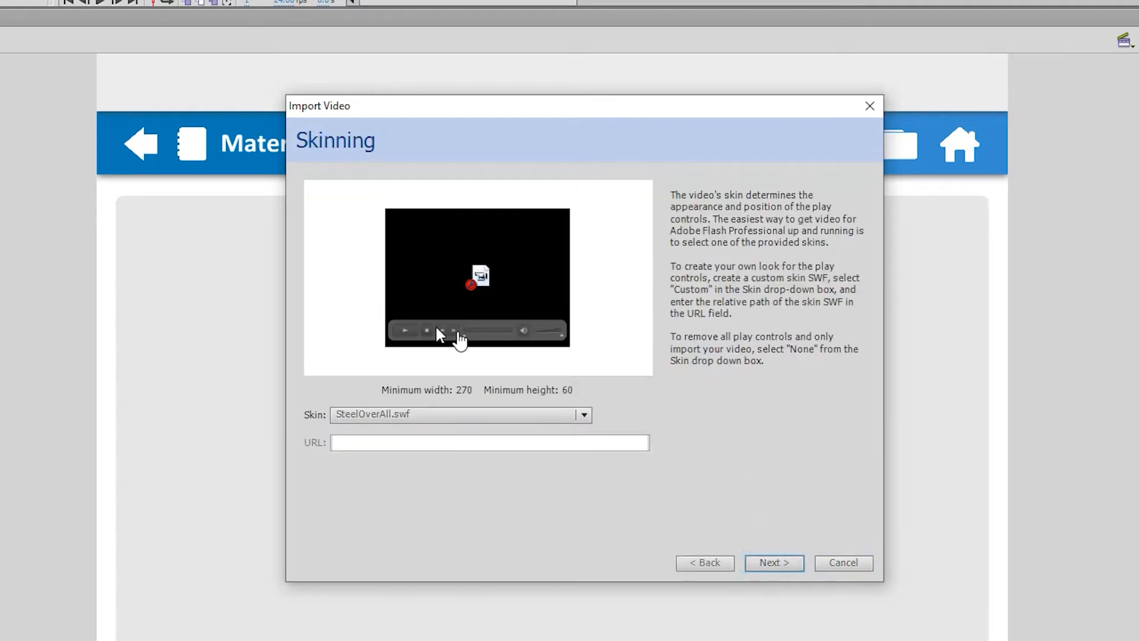
# - Choose the SteelOverAll.swf skin for the video's play controls and finish the import
pyautogui.click(399, 413)
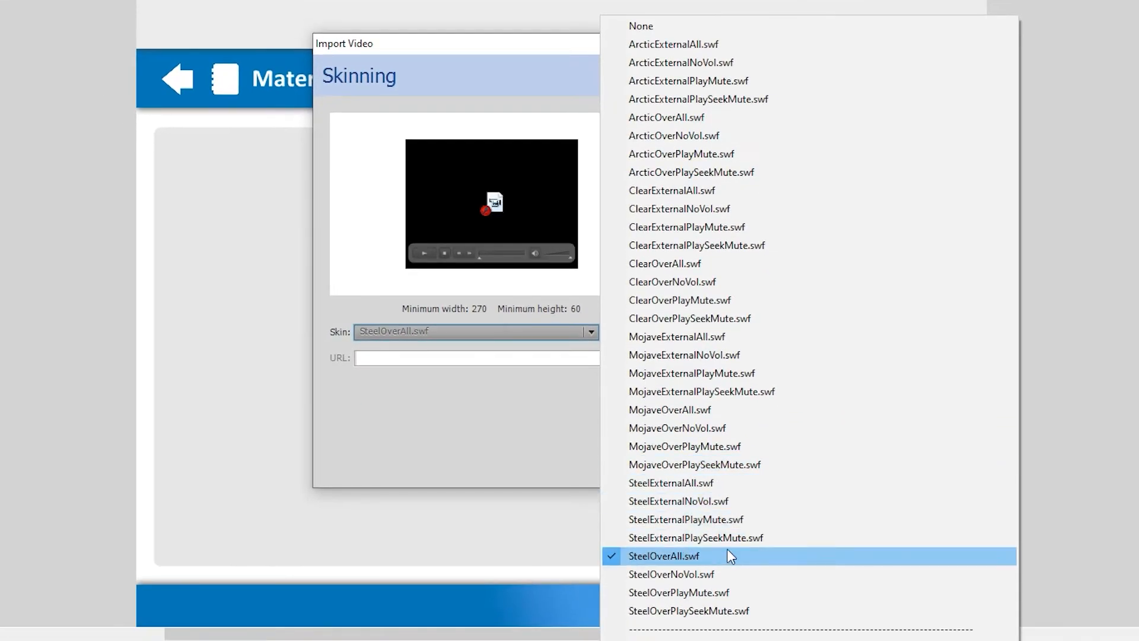
pyautogui.click(675, 558)
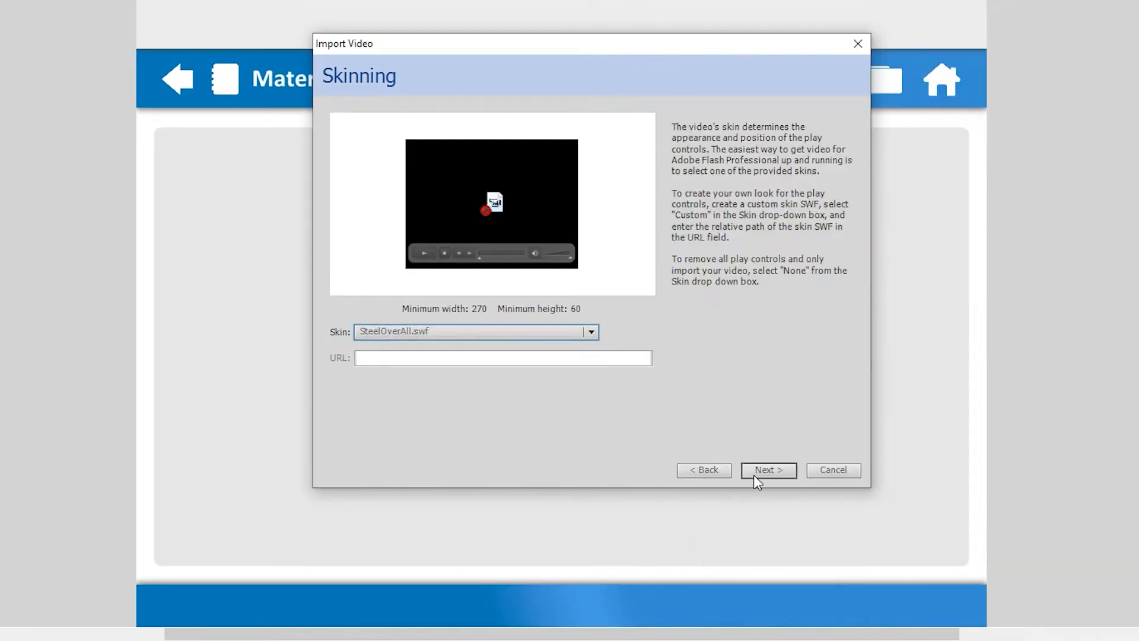
pyautogui.click(760, 468)
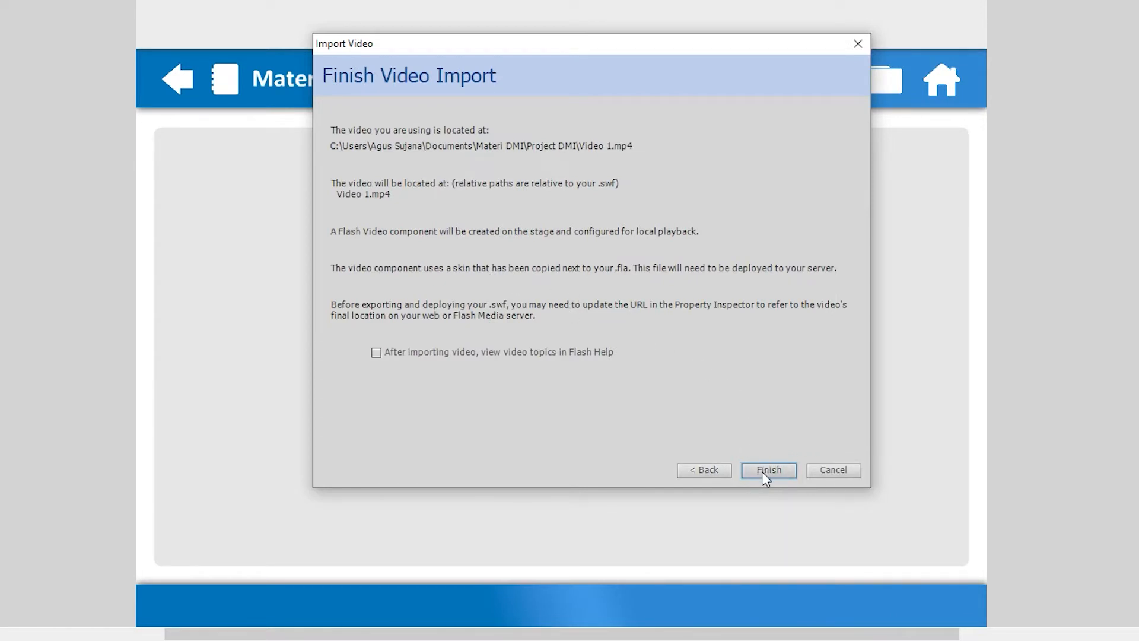
pyautogui.click(766, 470)
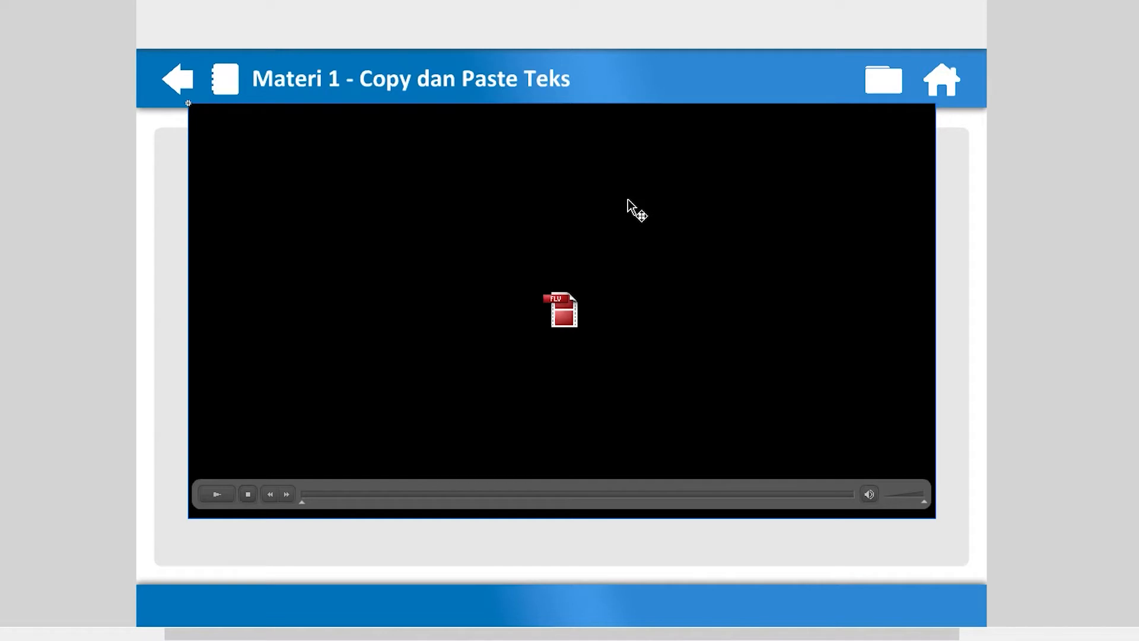
# - Move the video player down so it sits centred within the grey content panel
pyautogui.moveTo(626, 199); pyautogui.dragTo(632, 228)
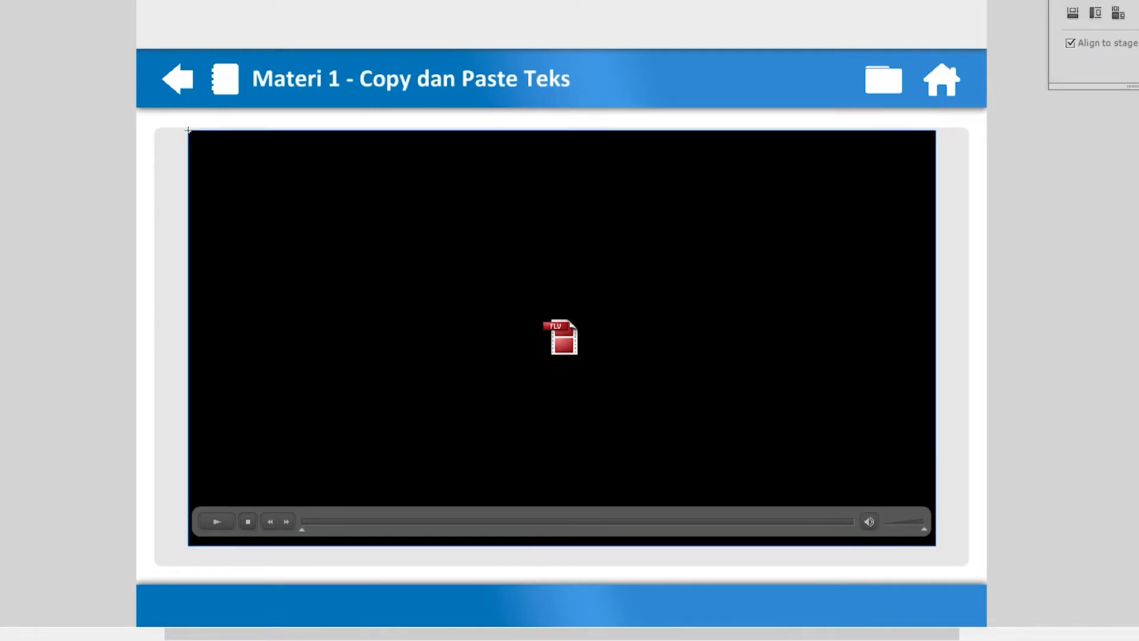
pyautogui.click(789, 229)
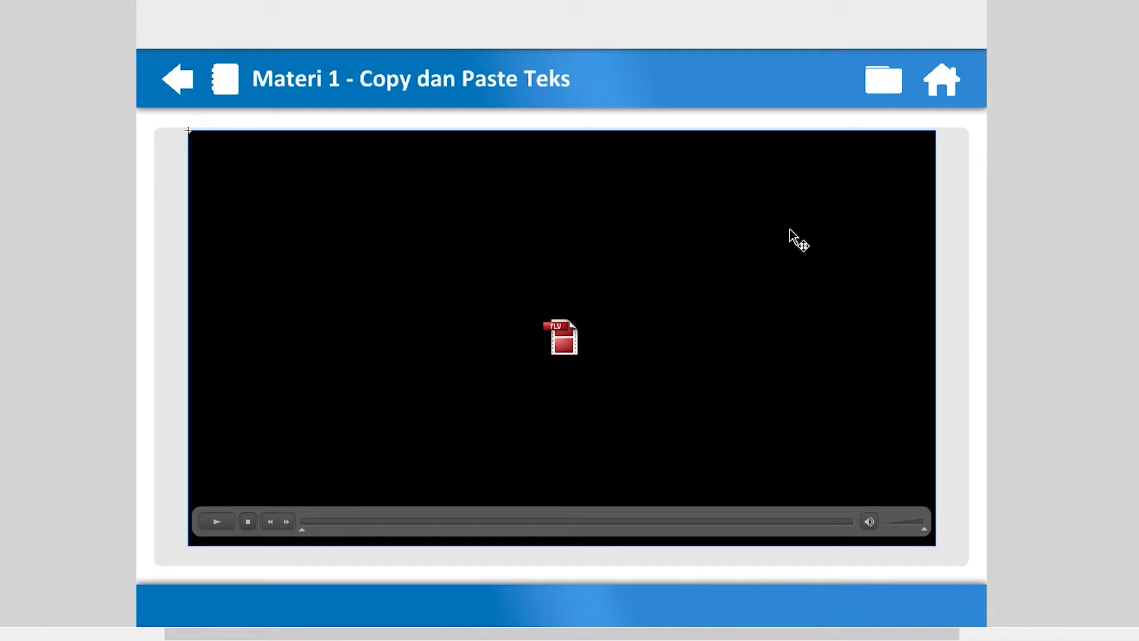
pyautogui.hotkey('shift', 'Down')
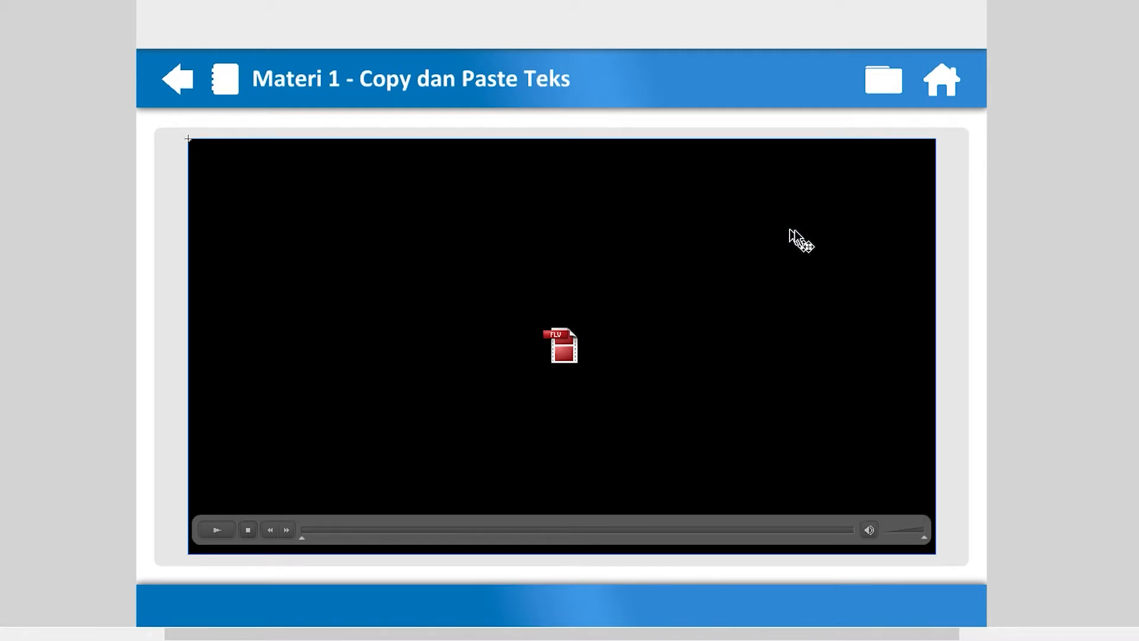
pyautogui.click(1065, 235)
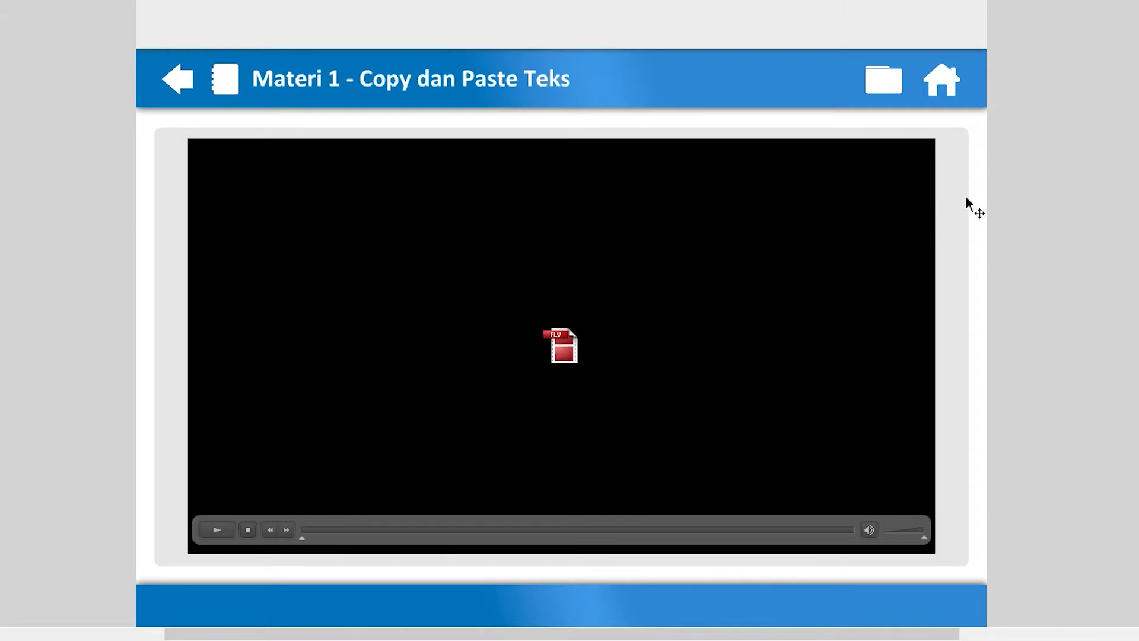
# - Turn off autoRewind in the video player's component parameters and save the document
pyautogui.click(771, 217)
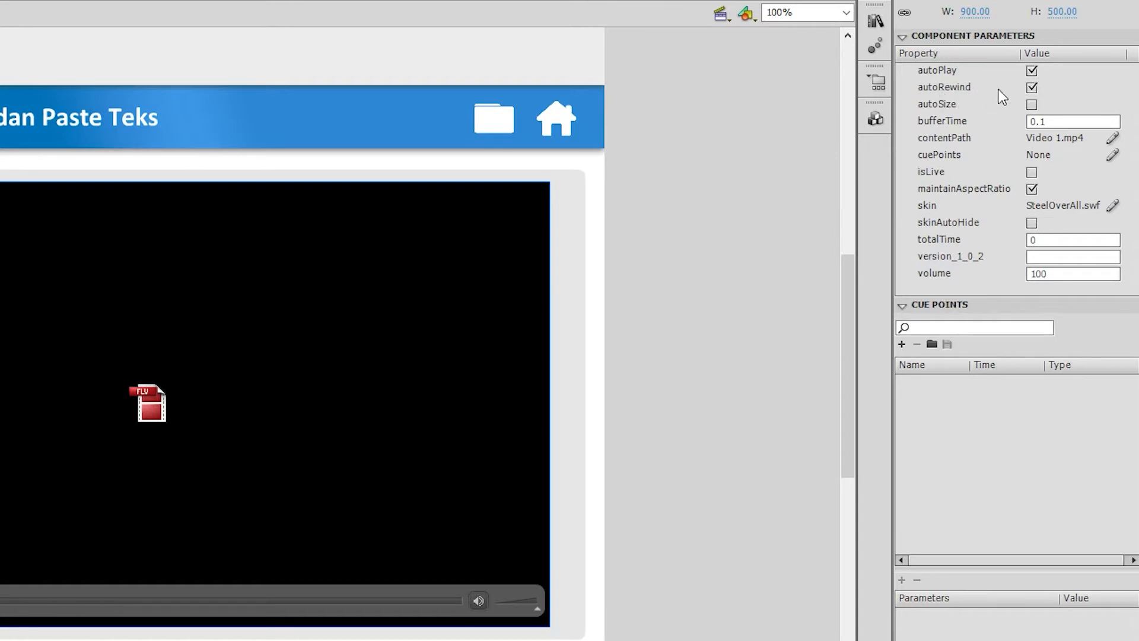
pyautogui.click(1031, 87)
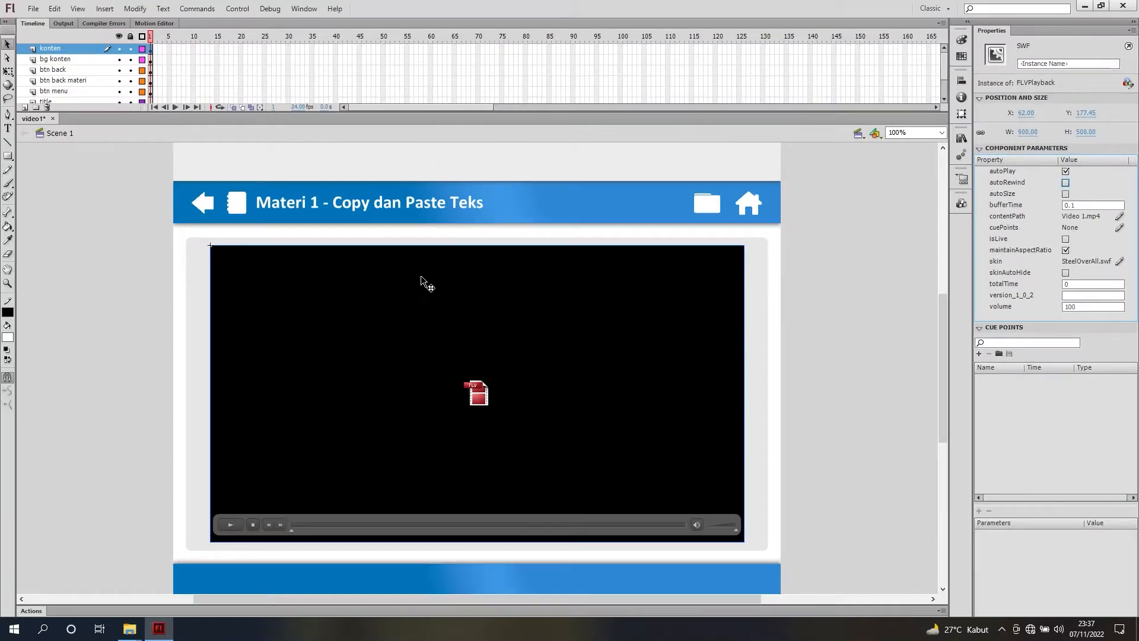
pyautogui.click(128, 283)
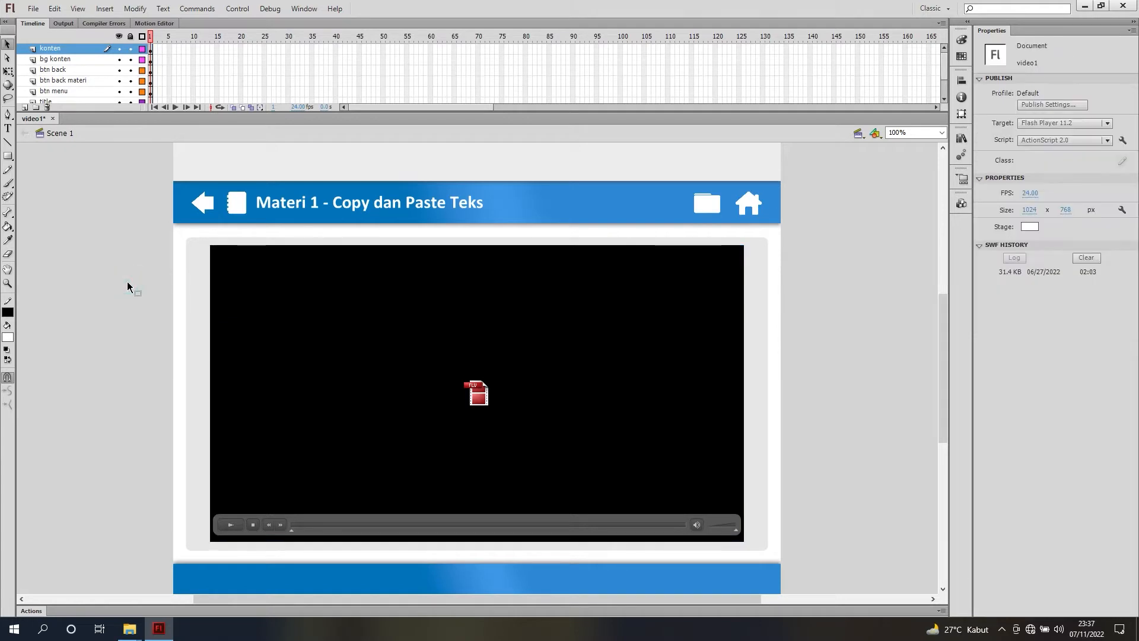
pyautogui.hotkey('ctrl', 's')
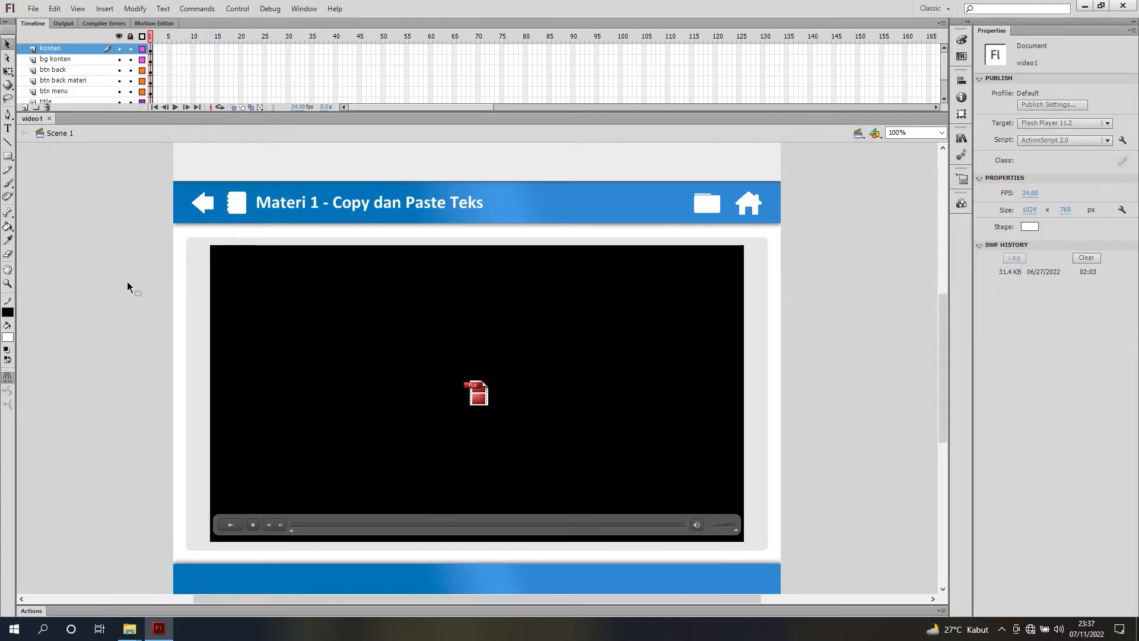
# - Test the movie and try the video player's pause, play and stop controls
pyautogui.hotkey('ctrl', 'Return')
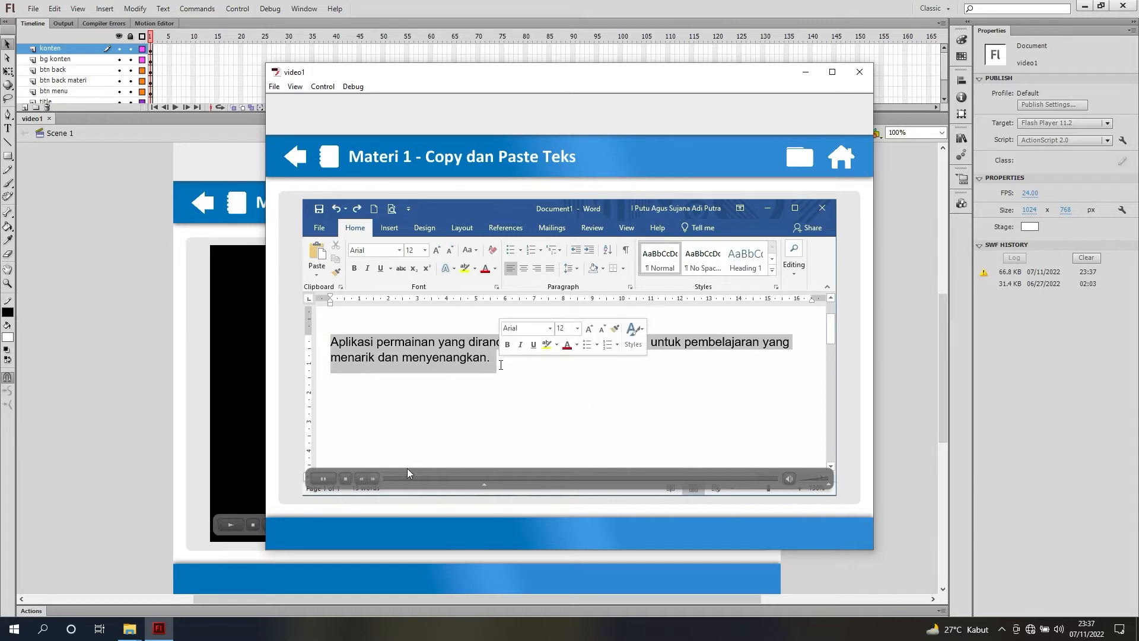
pyautogui.click(347, 478)
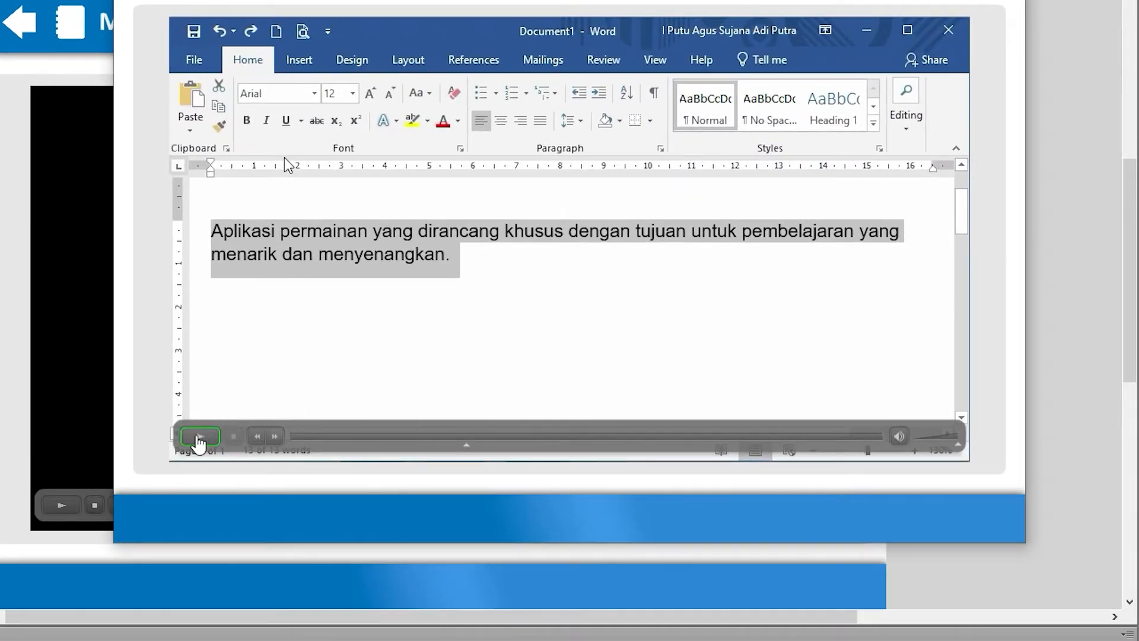
pyautogui.click(199, 439)
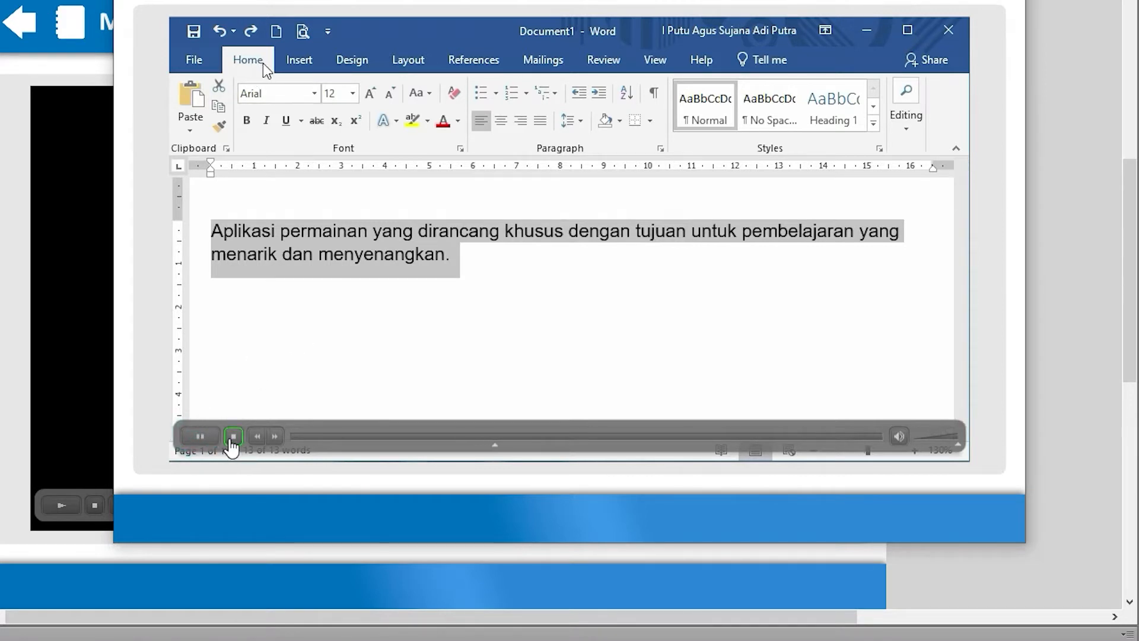
pyautogui.click(232, 441)
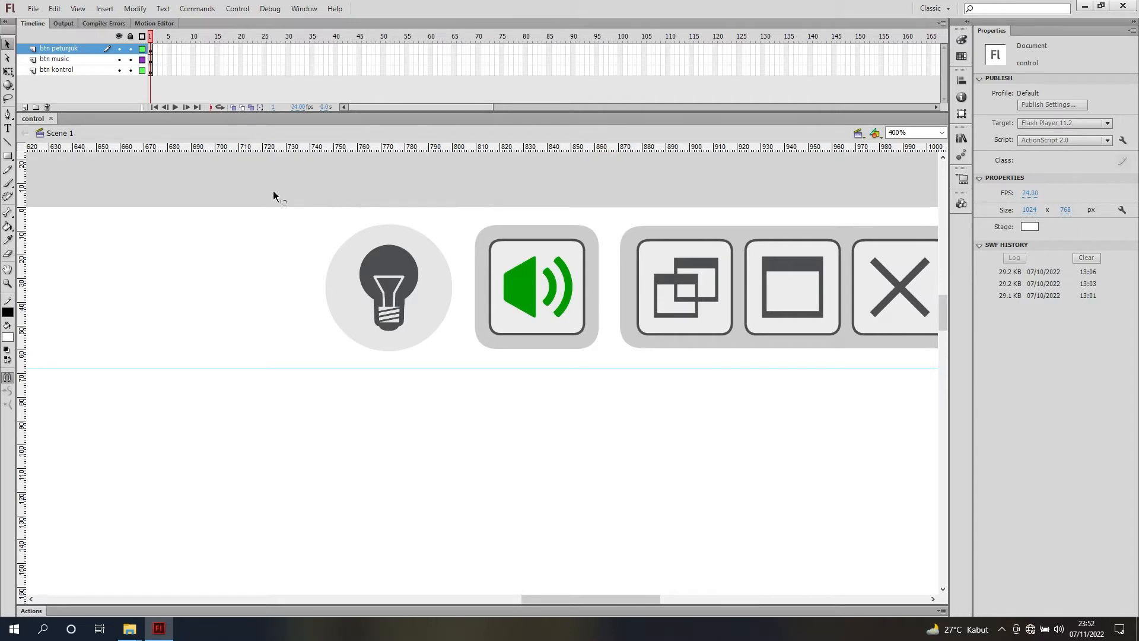
# - Create a new ActionScript 2.0 document 1024 px wide and 768 px high
pyautogui.click(28, 10)
pyautogui.click(30, 22)
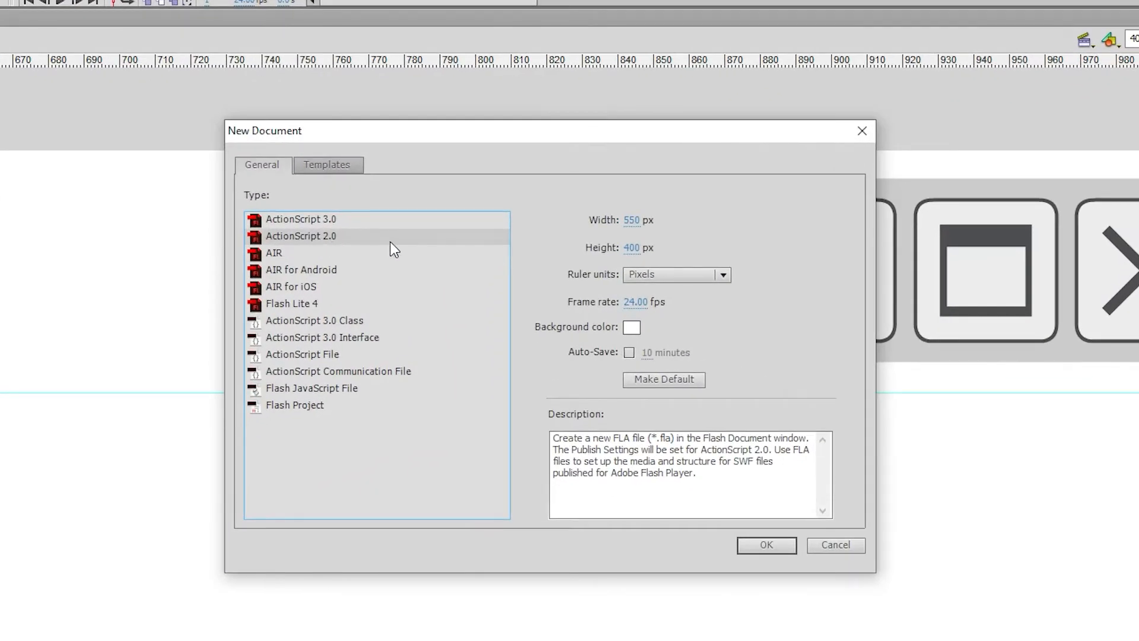
pyautogui.click(631, 220)
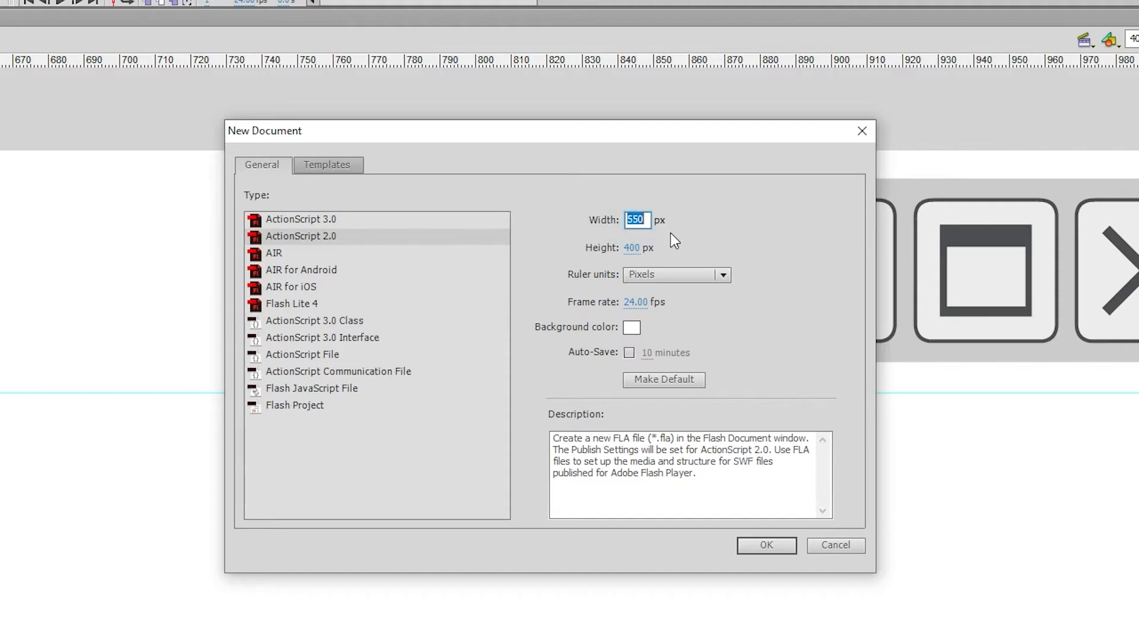
pyautogui.write('1024')
pyautogui.click(633, 248)
pyautogui.write('768')
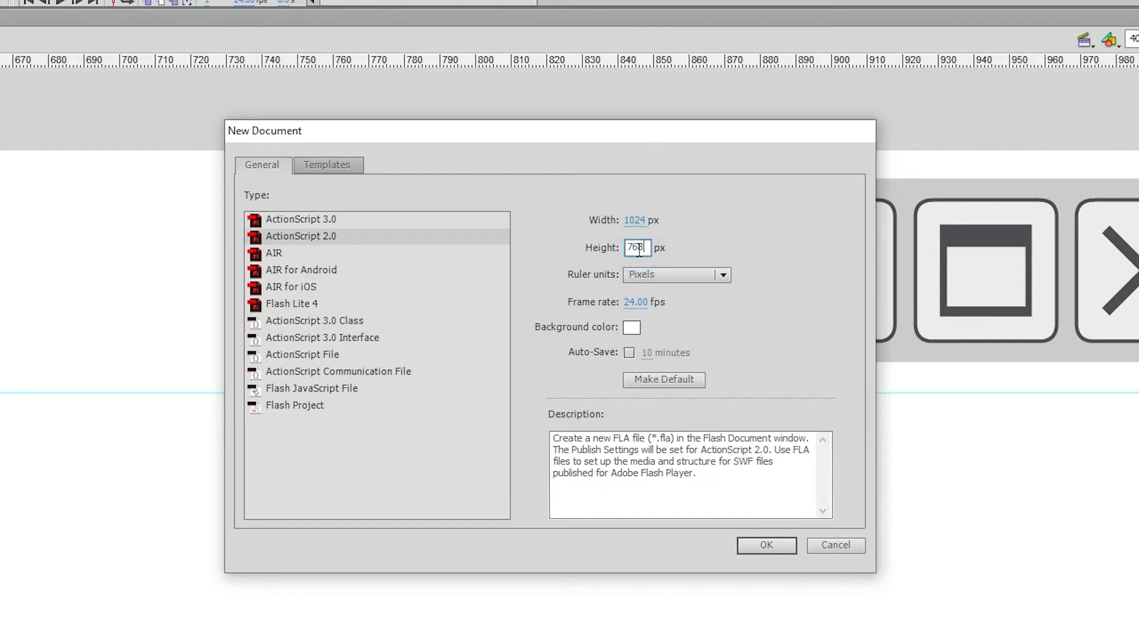
pyautogui.press('Return')
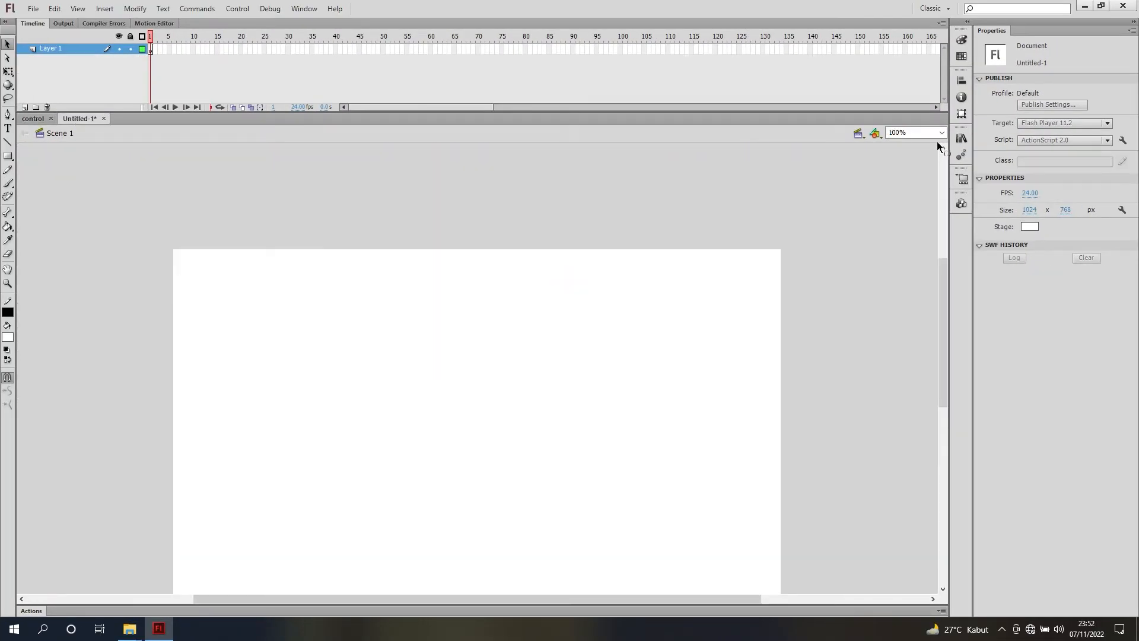
# - Fit the whole stage of the new document into the visible workspace
pyautogui.click(942, 132)
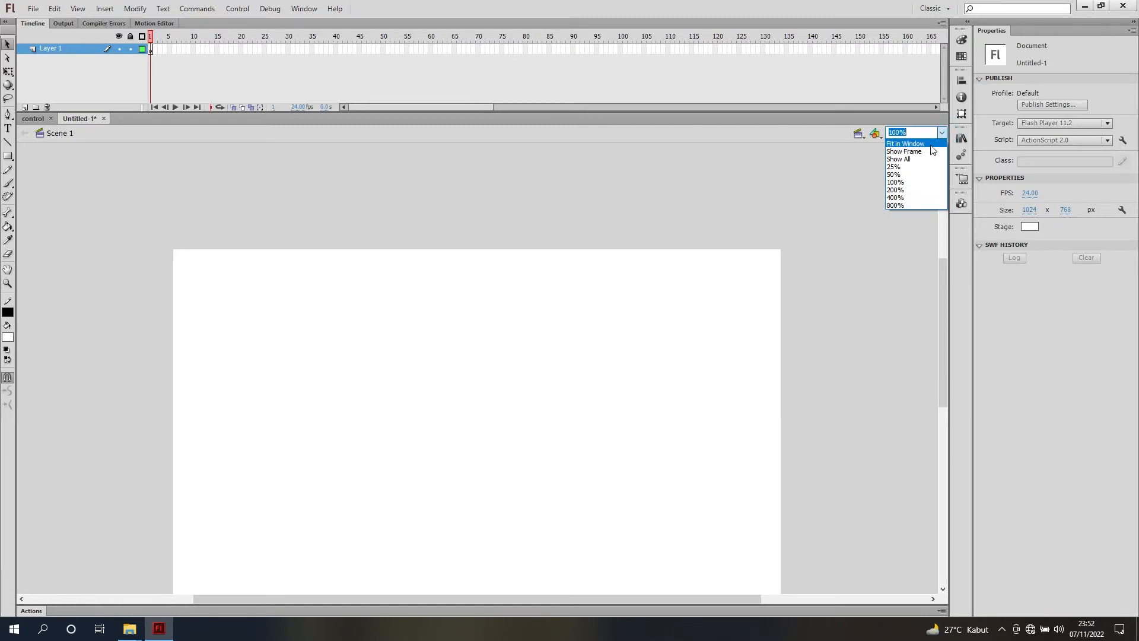
pyautogui.click(930, 146)
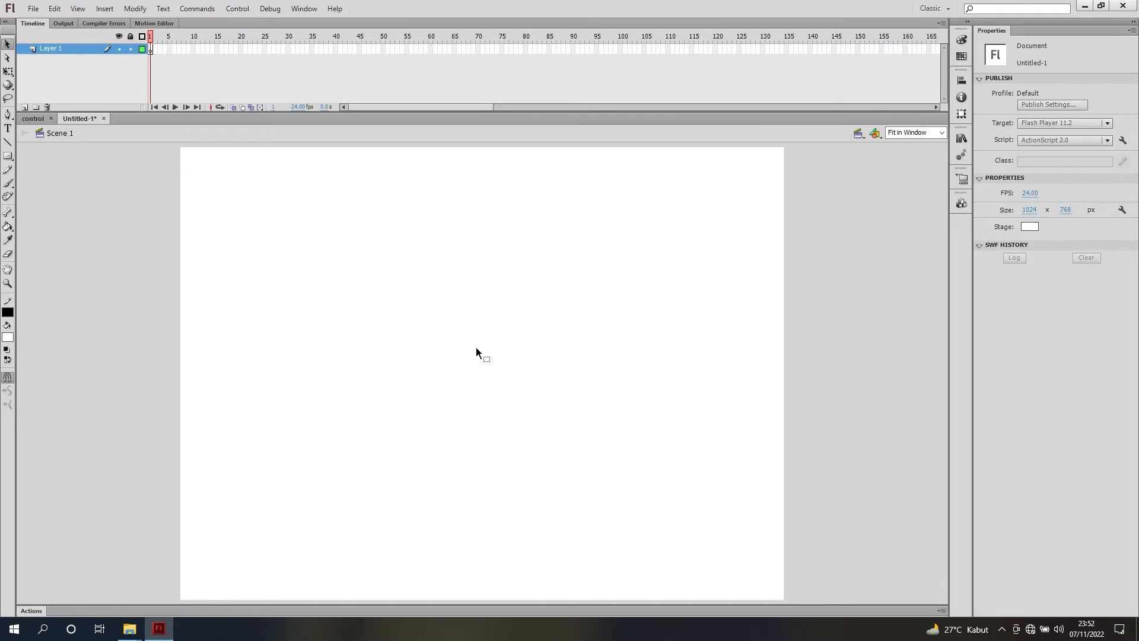
pyautogui.click(33, 9)
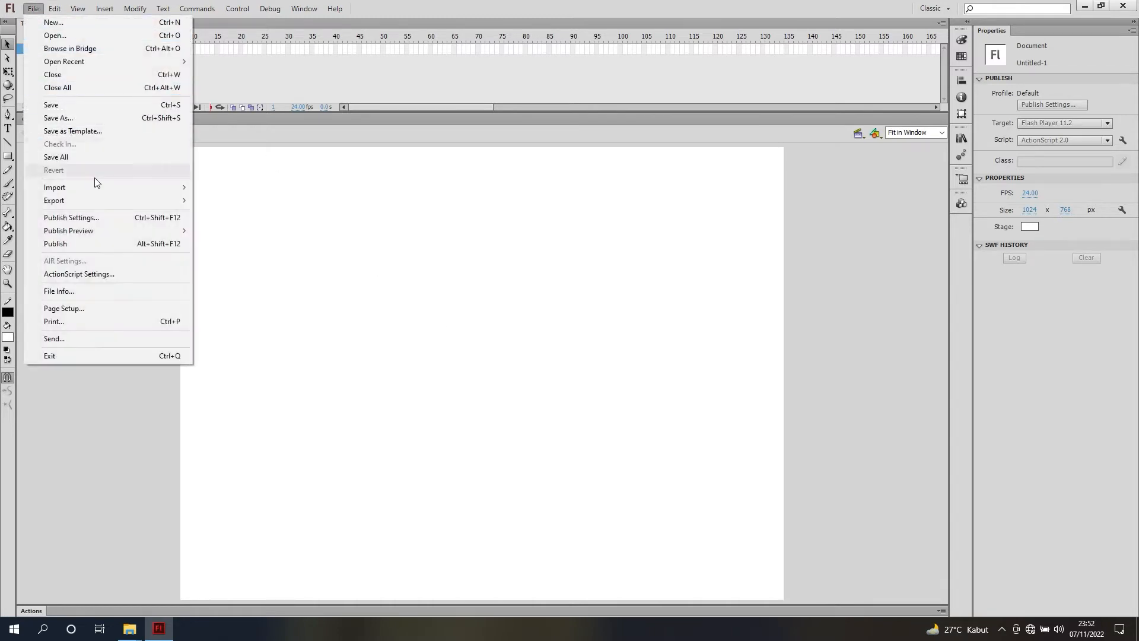
pyautogui.moveTo(135, 188)
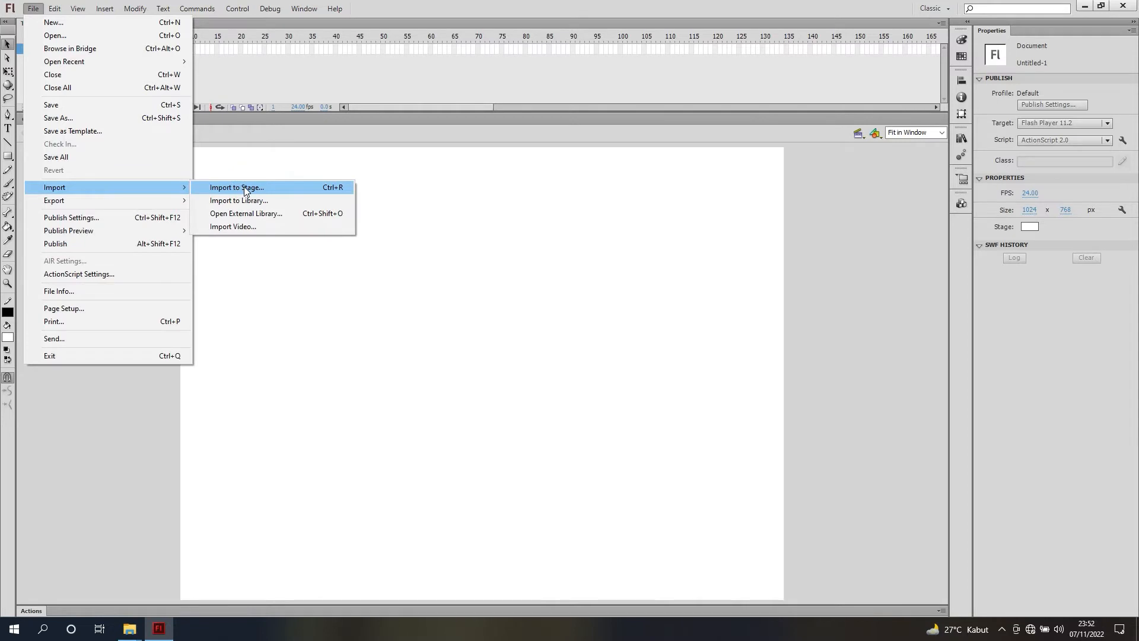
pyautogui.click(379, 225)
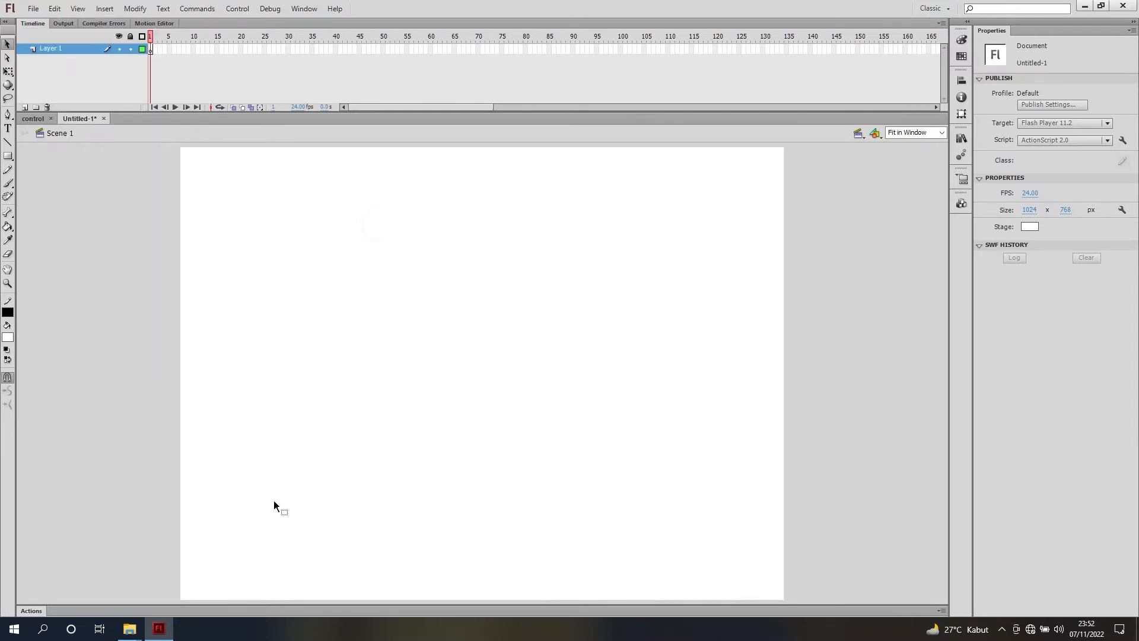
# - Switch to File Explorer and bring the Stylish Hip Hop MP3 from the Music & Sound FX folder into the Flash document
pyautogui.moveTo(129, 628)
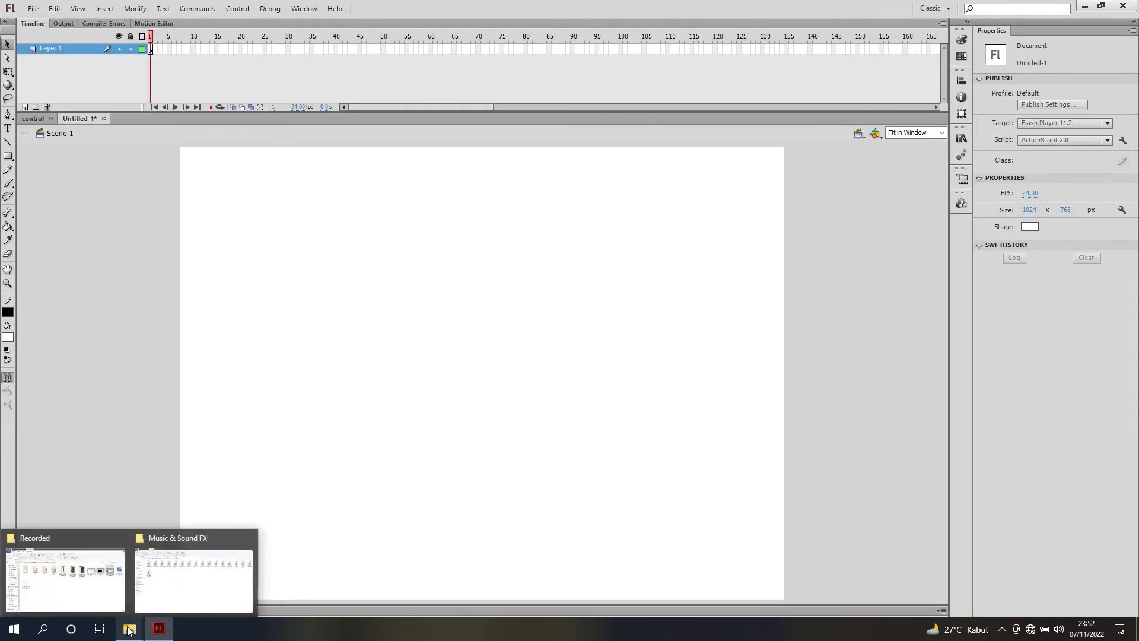
pyautogui.click(175, 586)
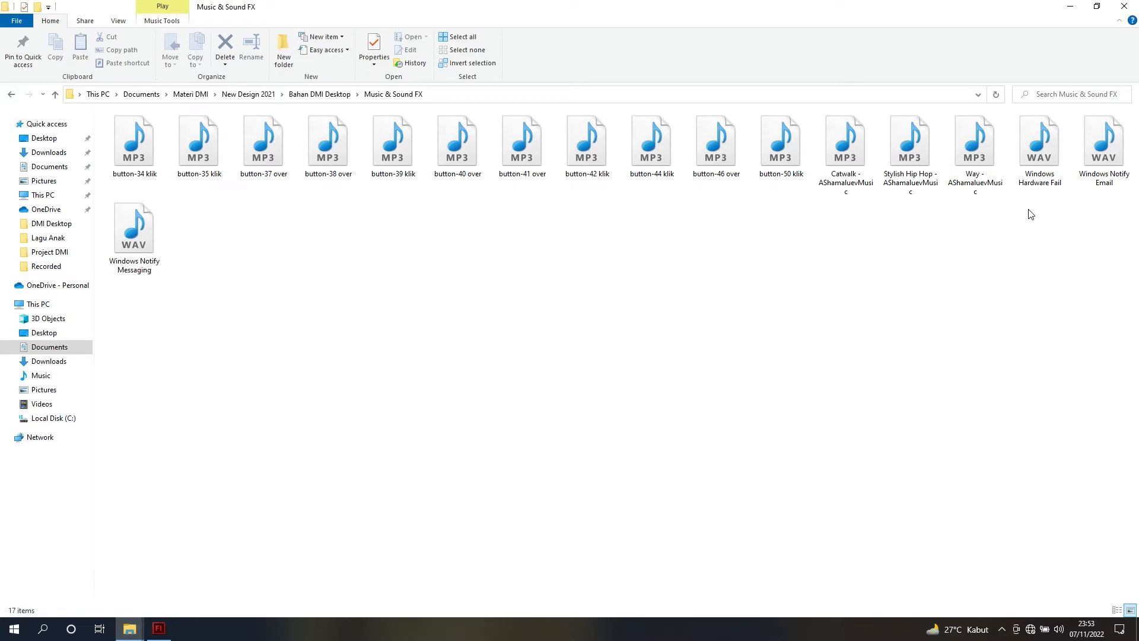
pyautogui.doubleClick(914, 133)
pyautogui.moveTo(912, 177); pyautogui.dragTo(531, 347)
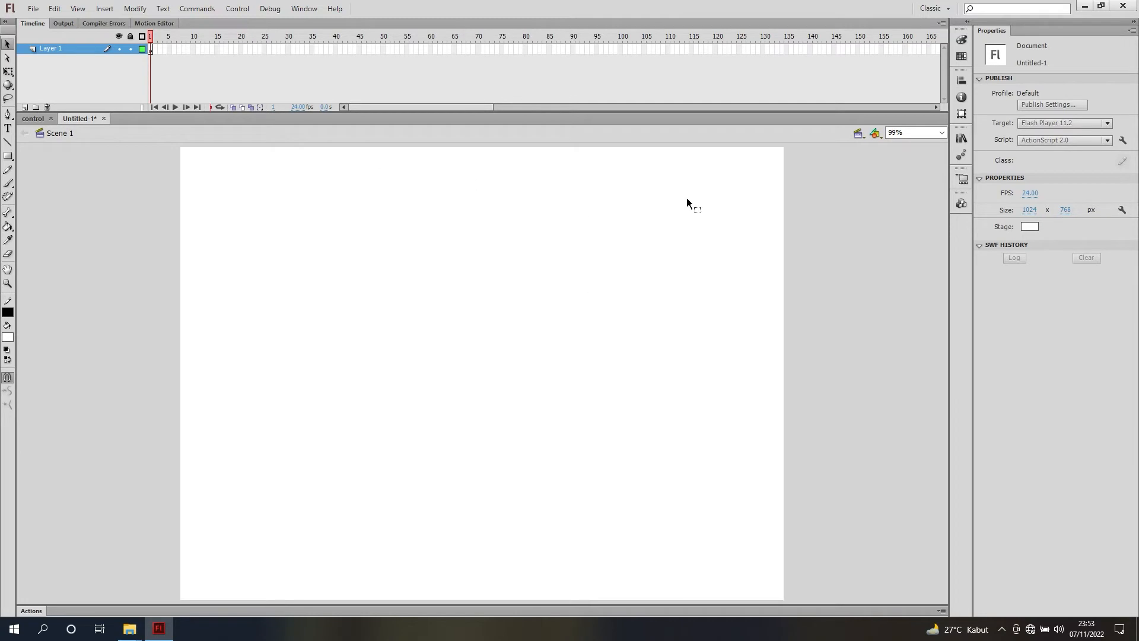
# - Preview the imported Stylish Hip Hop sound in the document's library and stop the playback
pyautogui.click(961, 139)
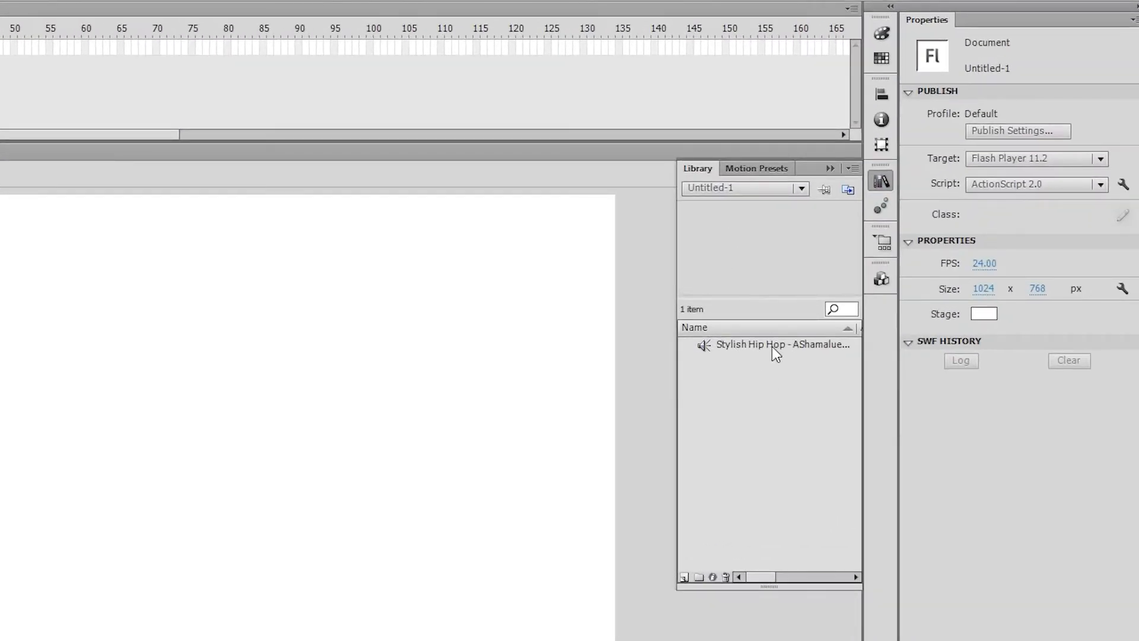
pyautogui.click(771, 346)
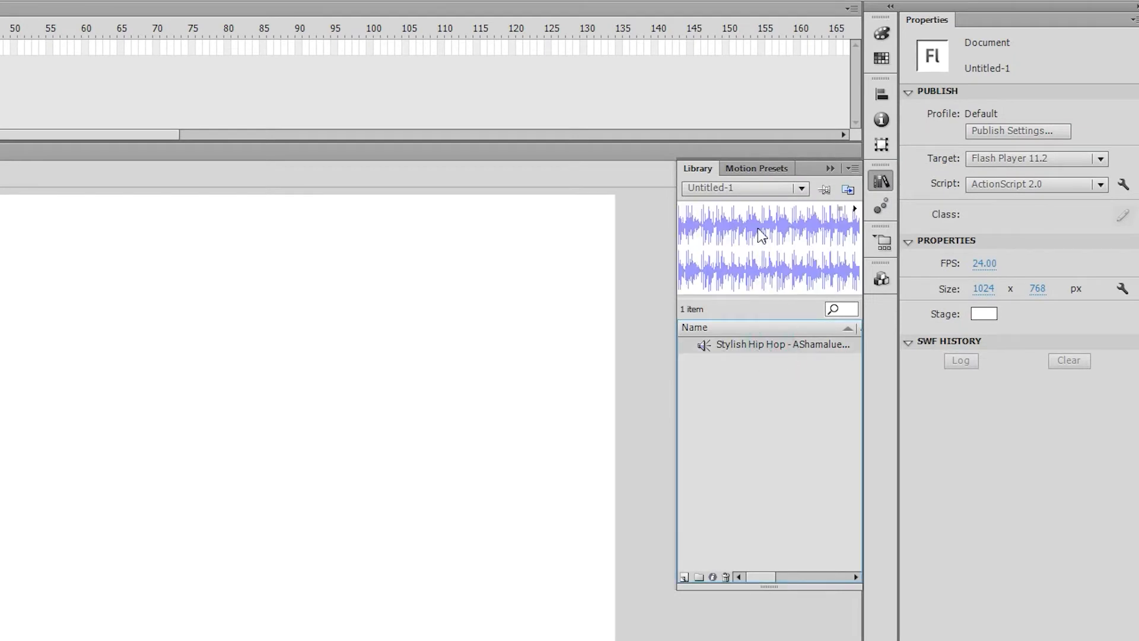
pyautogui.click(854, 209)
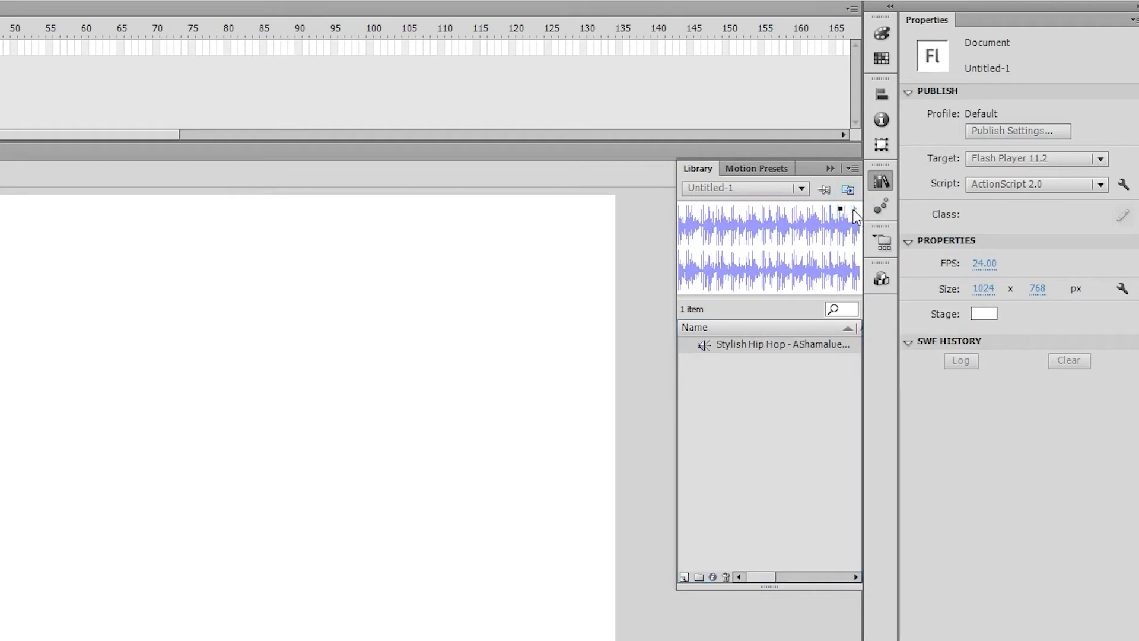
pyautogui.click(839, 209)
# - Set the Stylish Hip Hop sound's compression to Raw at a 44kHz sample rate, without converting stereo to mono
pyautogui.rightClick(742, 343)
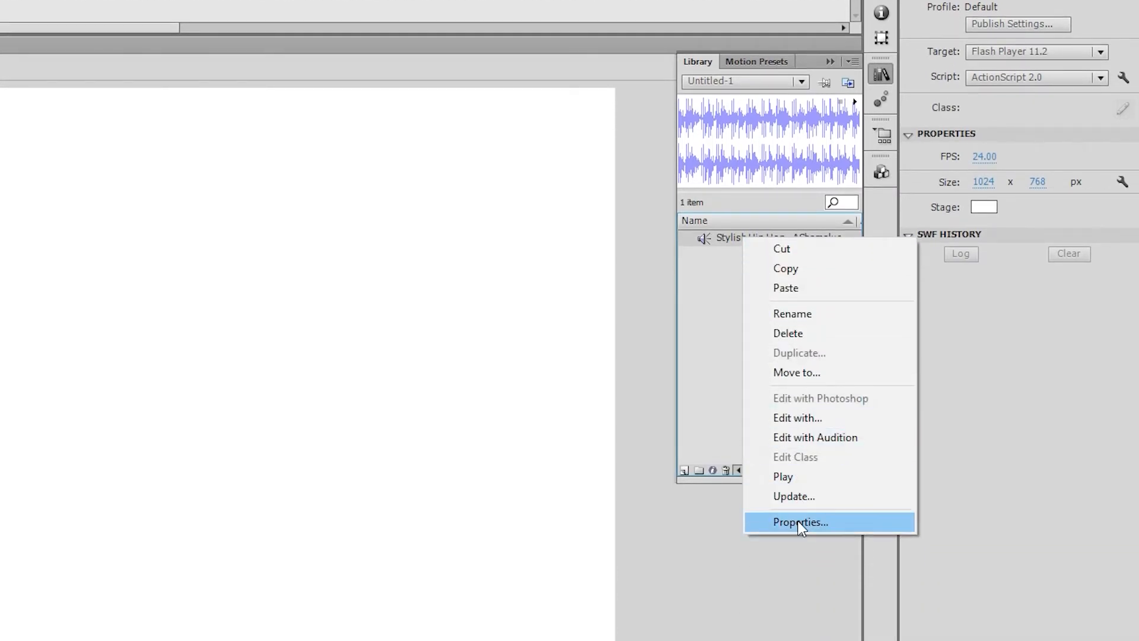
pyautogui.click(798, 521)
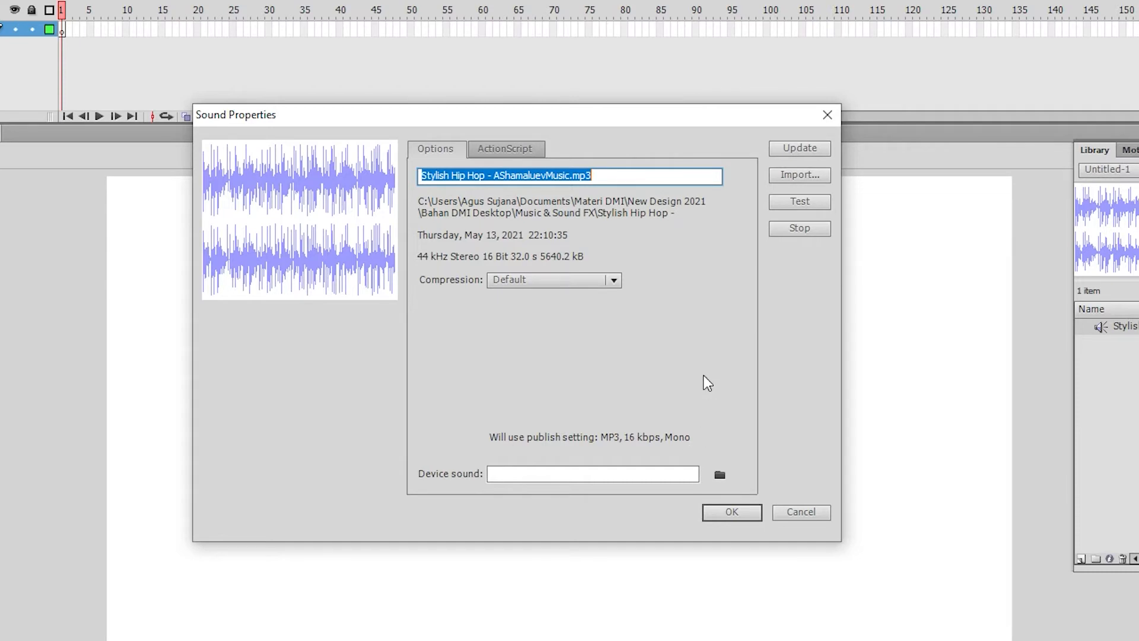
pyautogui.click(540, 282)
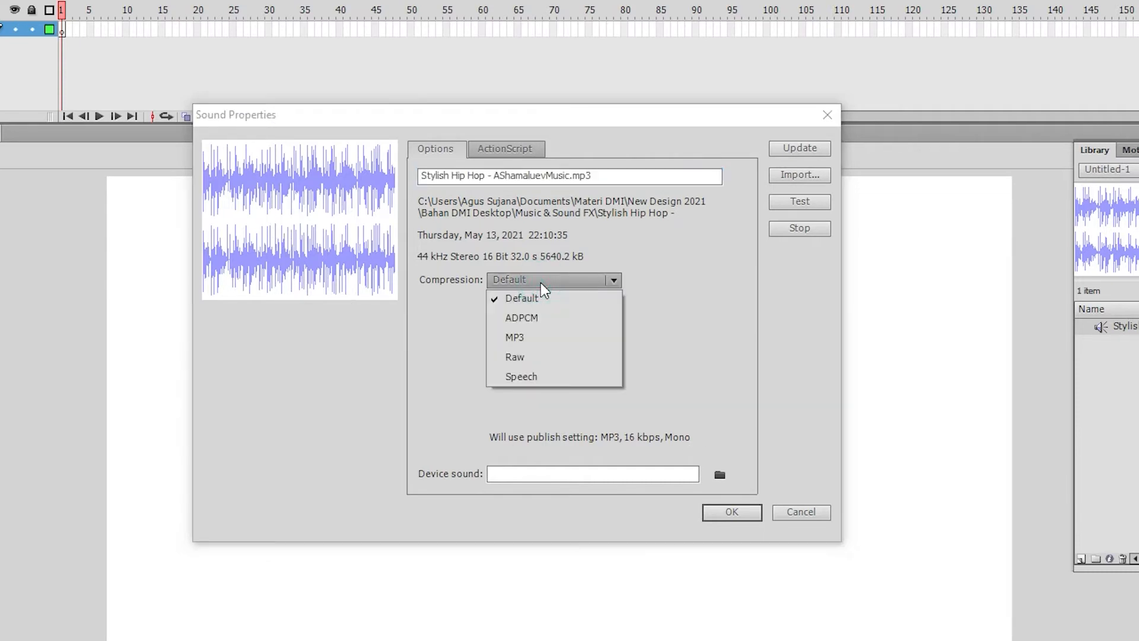
pyautogui.click(521, 356)
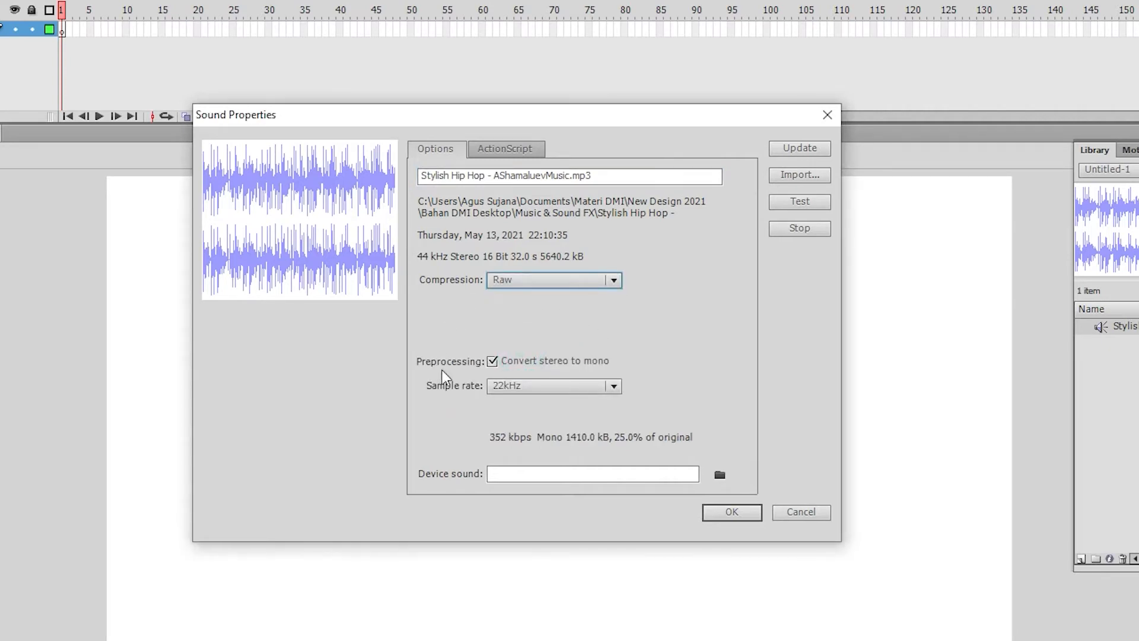
pyautogui.click(493, 362)
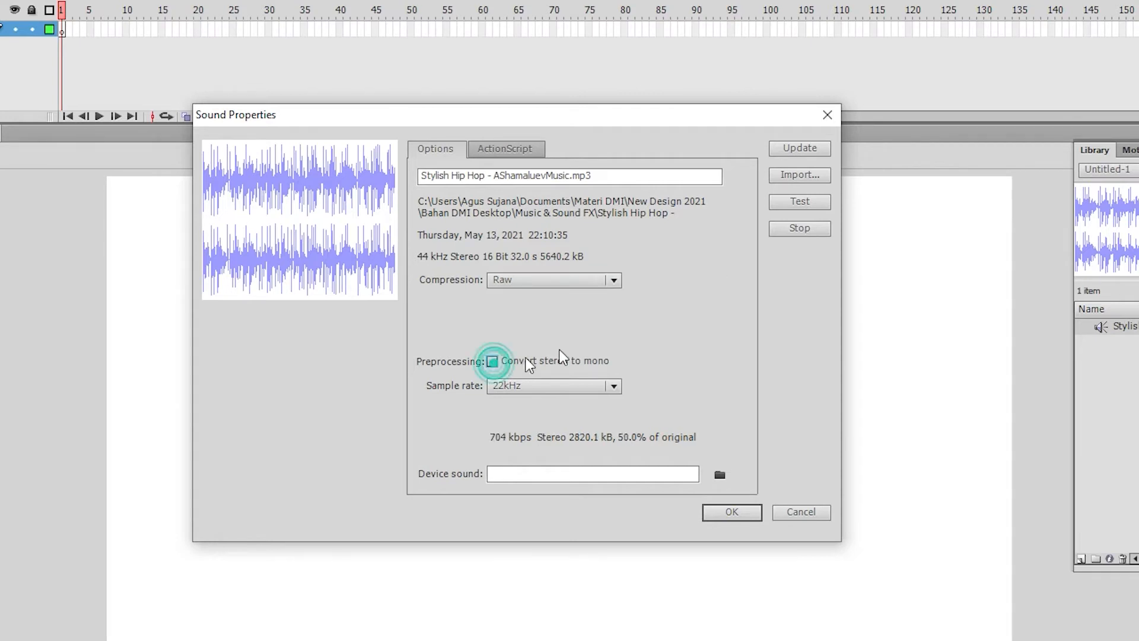
pyautogui.click(570, 385)
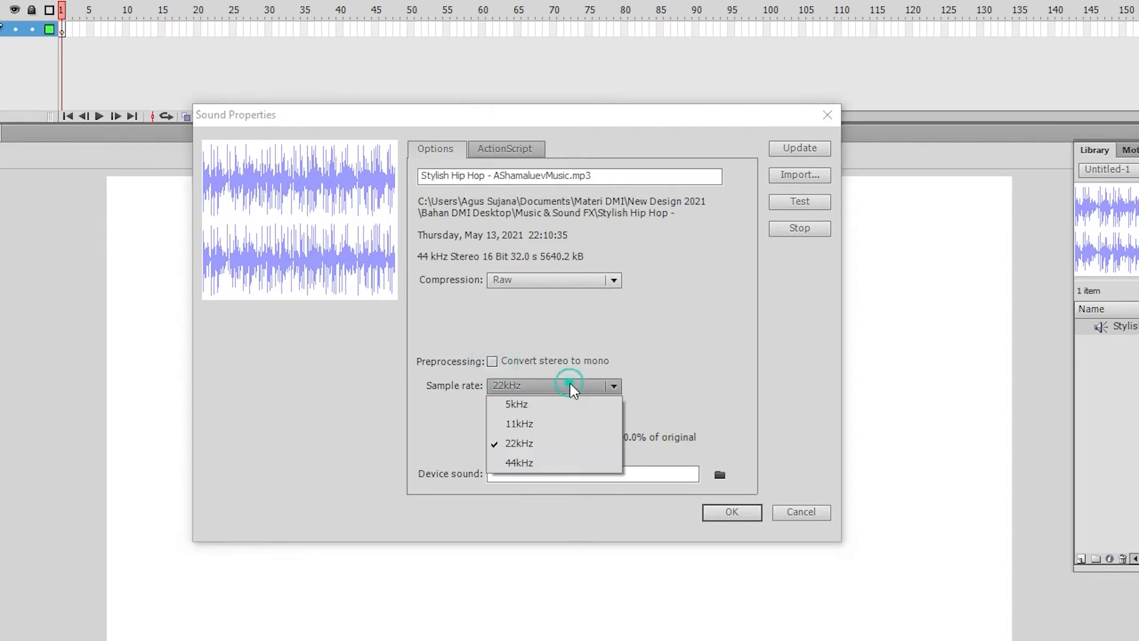
pyautogui.click(538, 464)
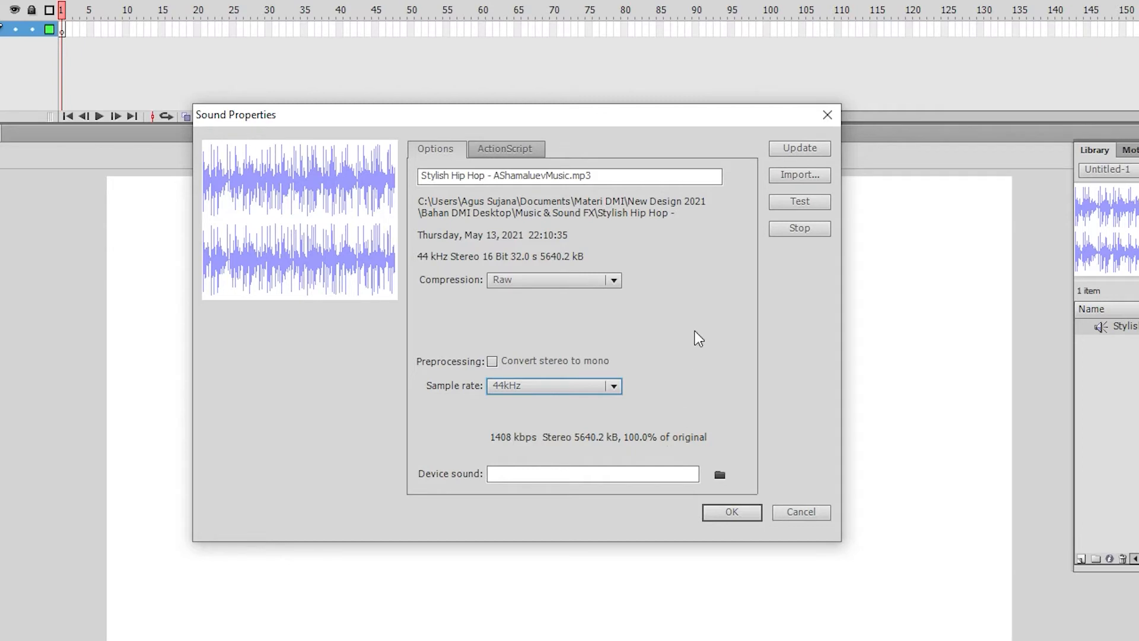
pyautogui.click(737, 511)
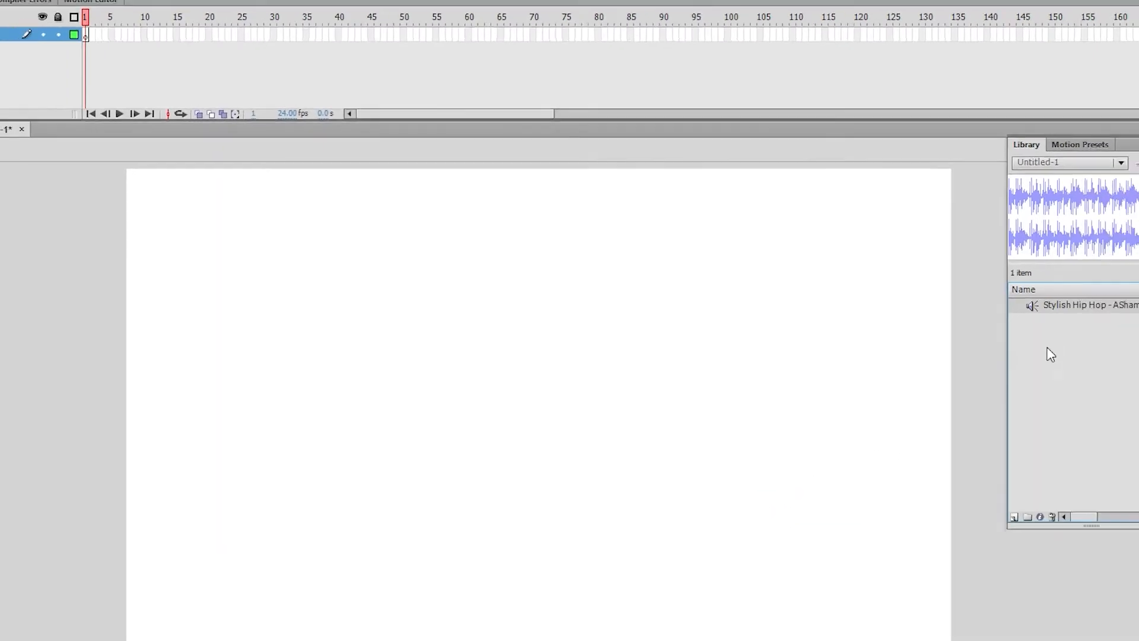
pyautogui.click(676, 266)
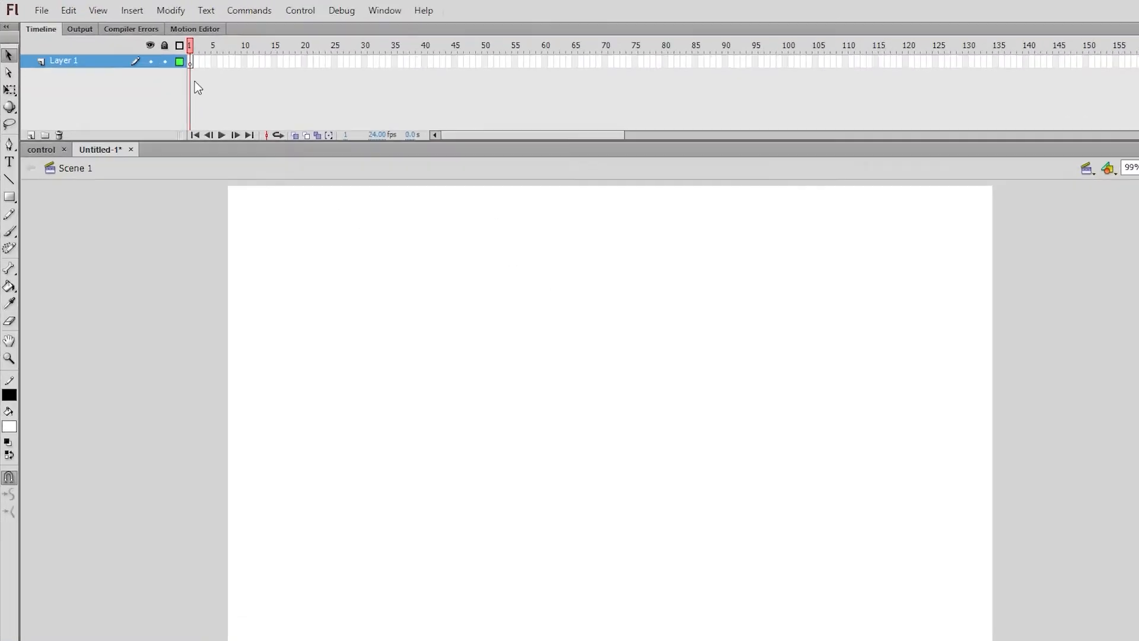
# - Assign the Stylish Hip Hop MP3 as the sound of frame 1 on Layer 1
pyautogui.click(151, 48)
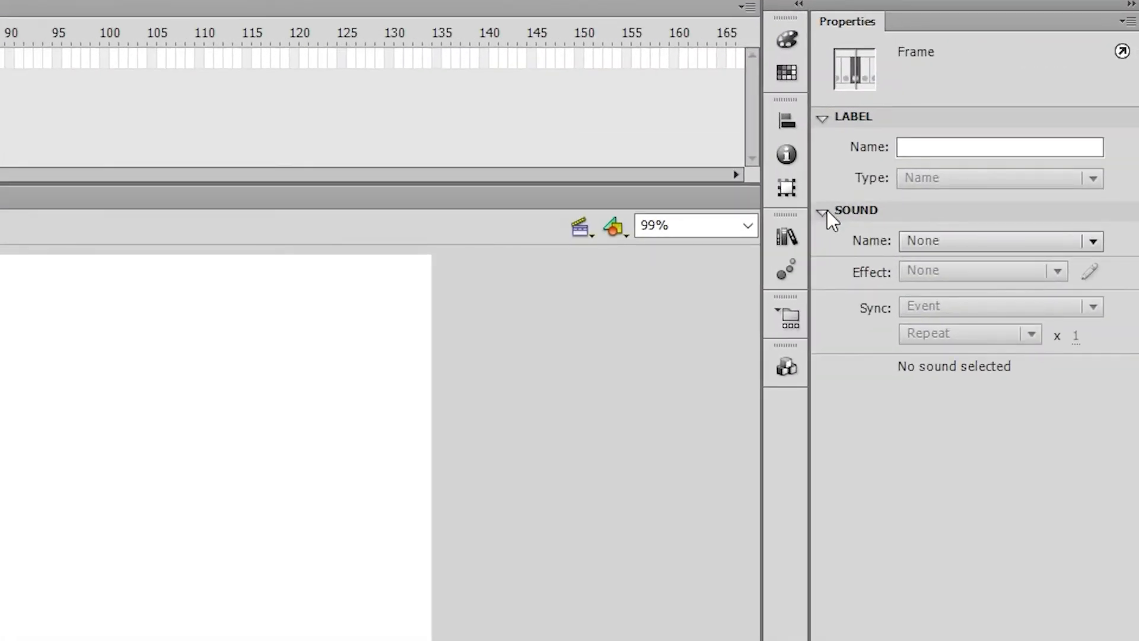
pyautogui.click(825, 211)
pyautogui.click(824, 211)
pyautogui.click(962, 241)
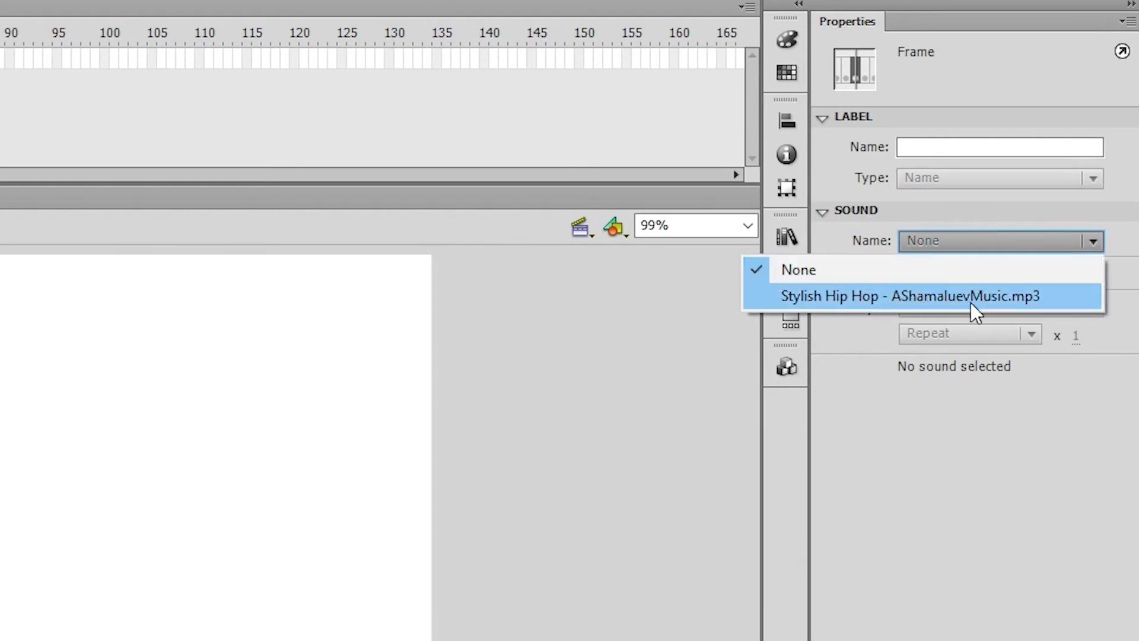
pyautogui.click(889, 298)
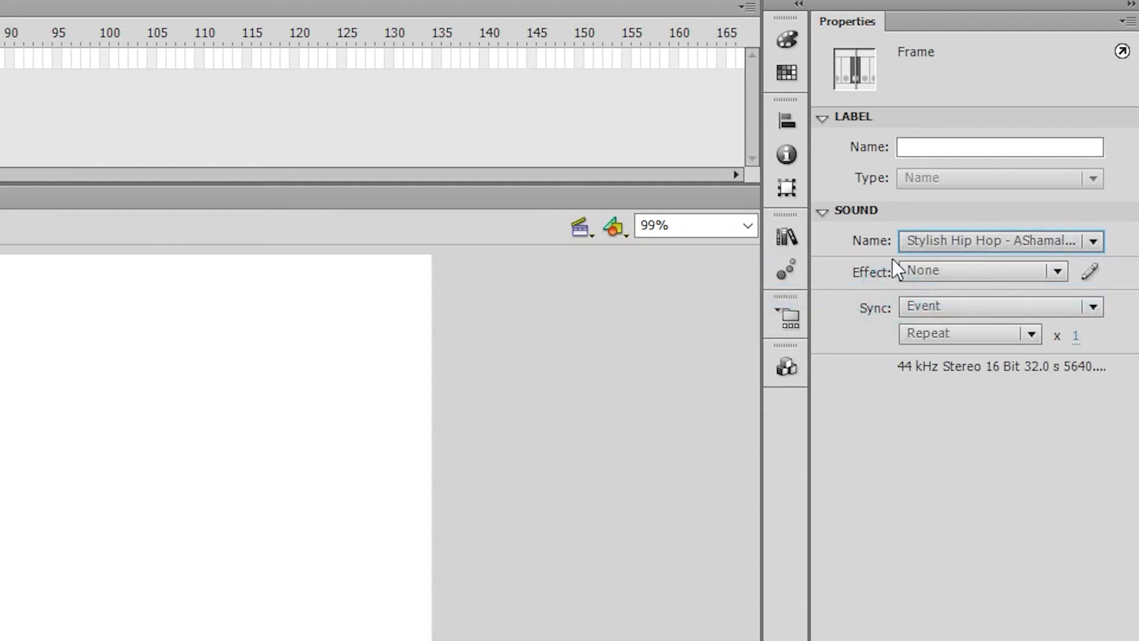
# - Lower the frame sound's volume envelope equally in both channels to a quiet level and set the sound to Loop
pyautogui.click(1090, 272)
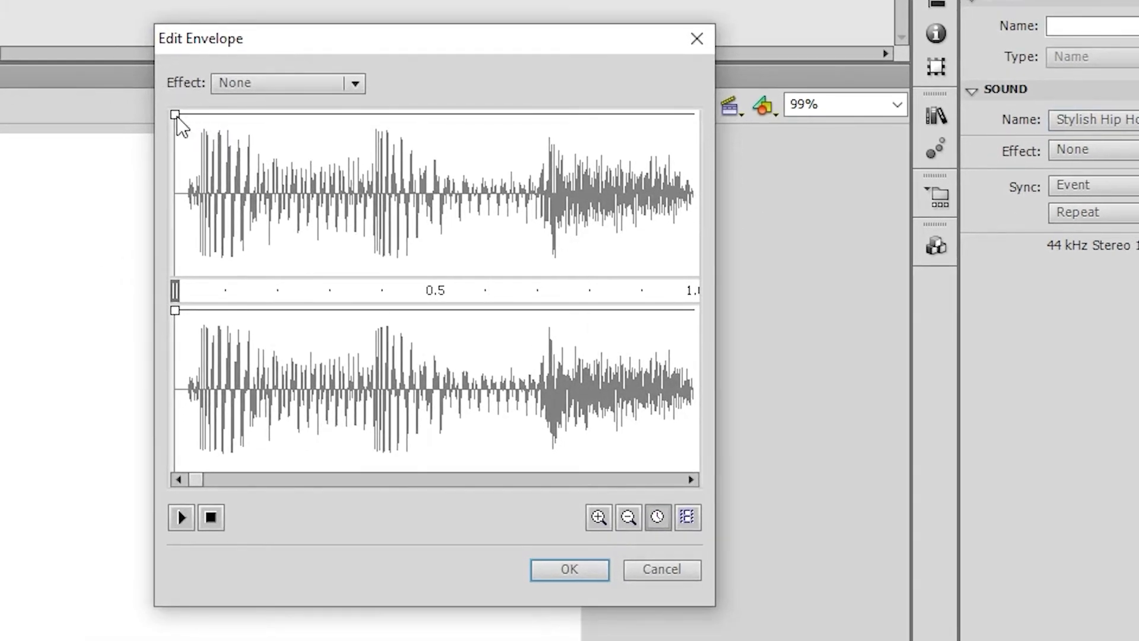
pyautogui.moveTo(176, 115); pyautogui.dragTo(175, 253)
pyautogui.moveTo(175, 310); pyautogui.dragTo(143, 451)
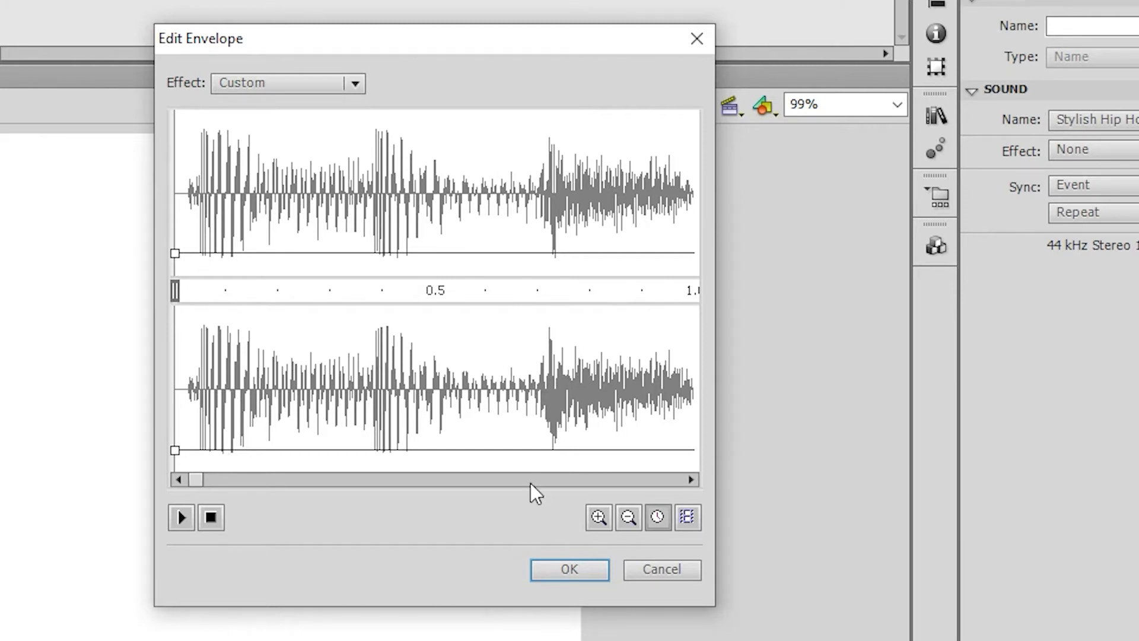
pyautogui.click(181, 517)
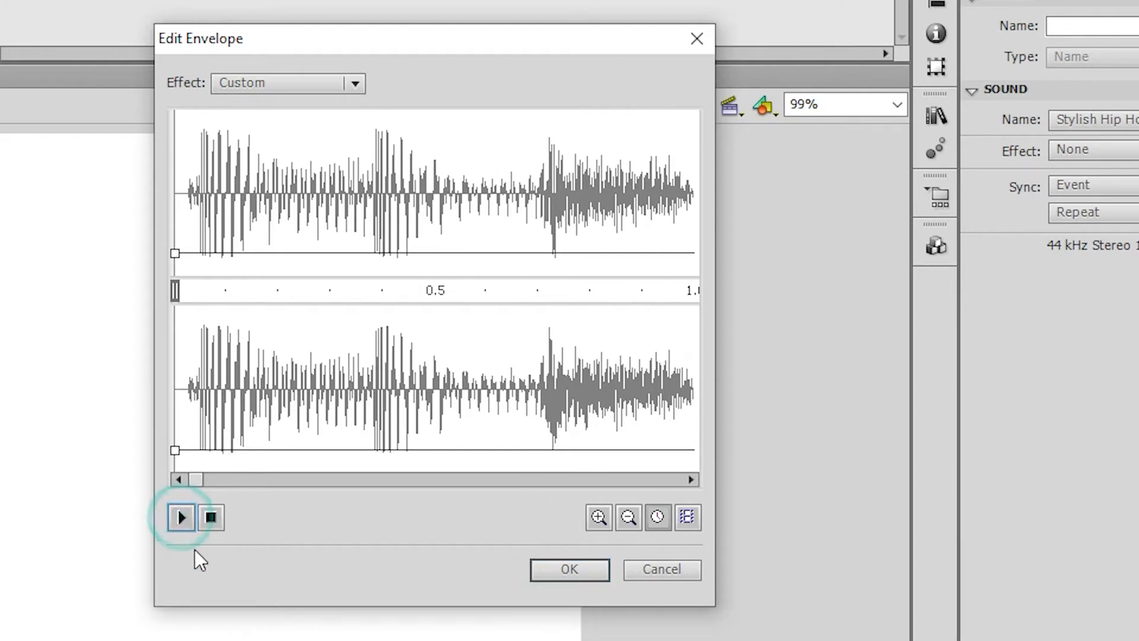
pyautogui.click(213, 518)
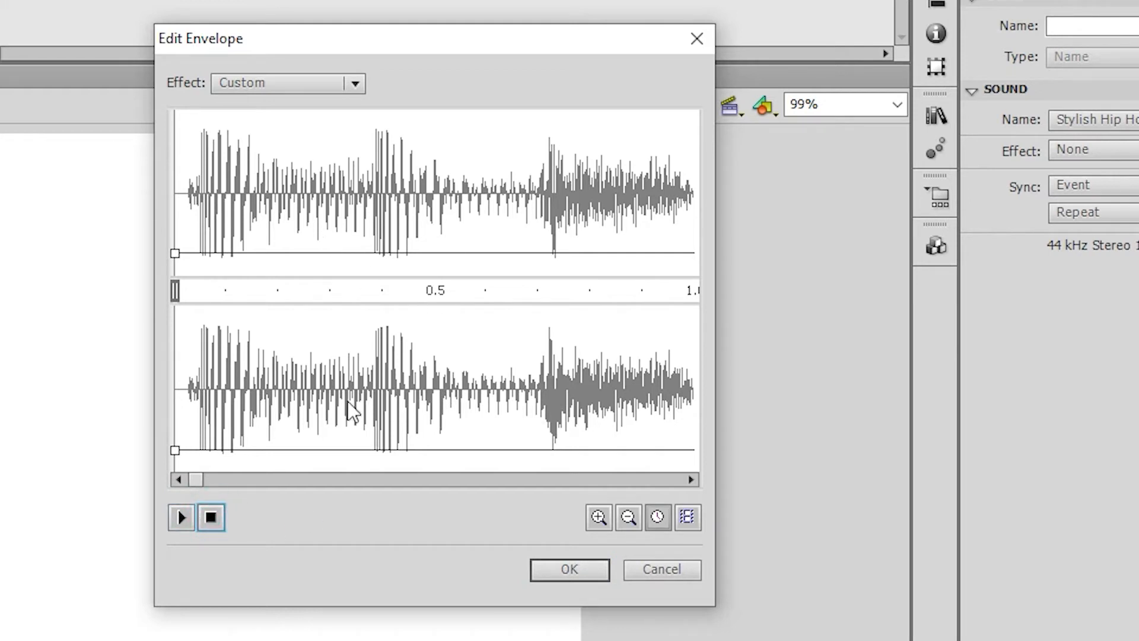
pyautogui.click(568, 571)
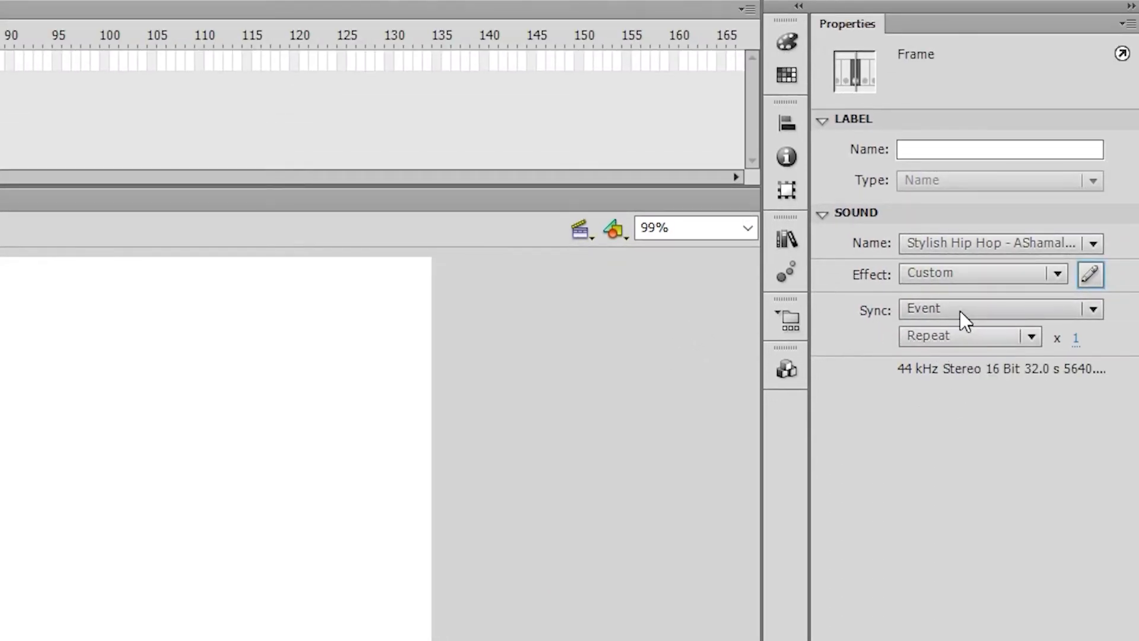
pyautogui.click(979, 340)
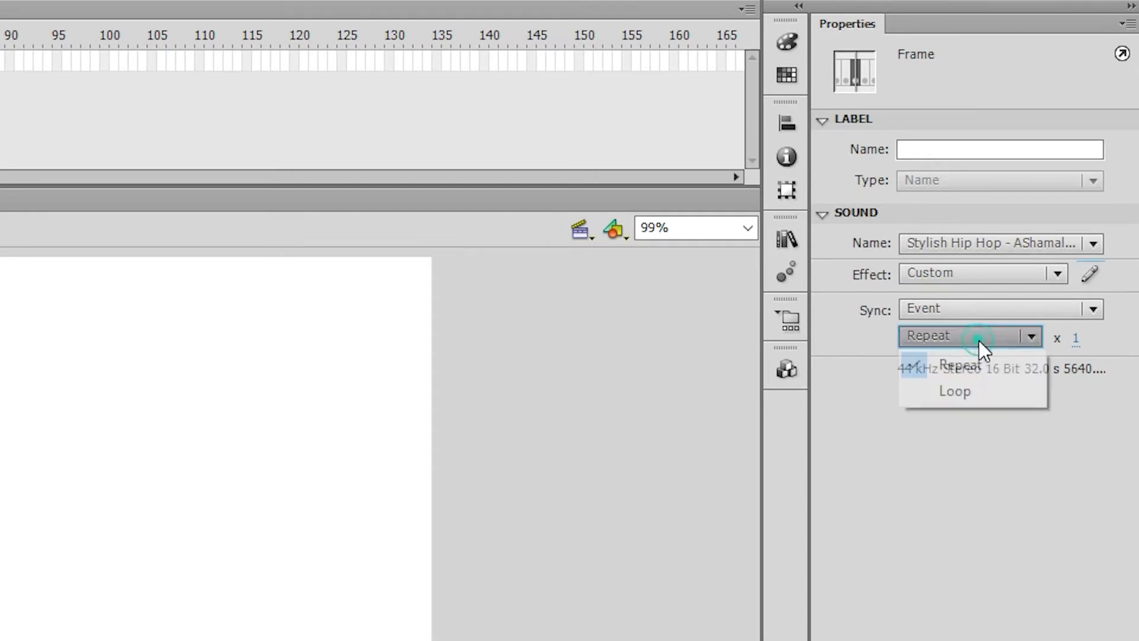
pyautogui.click(973, 395)
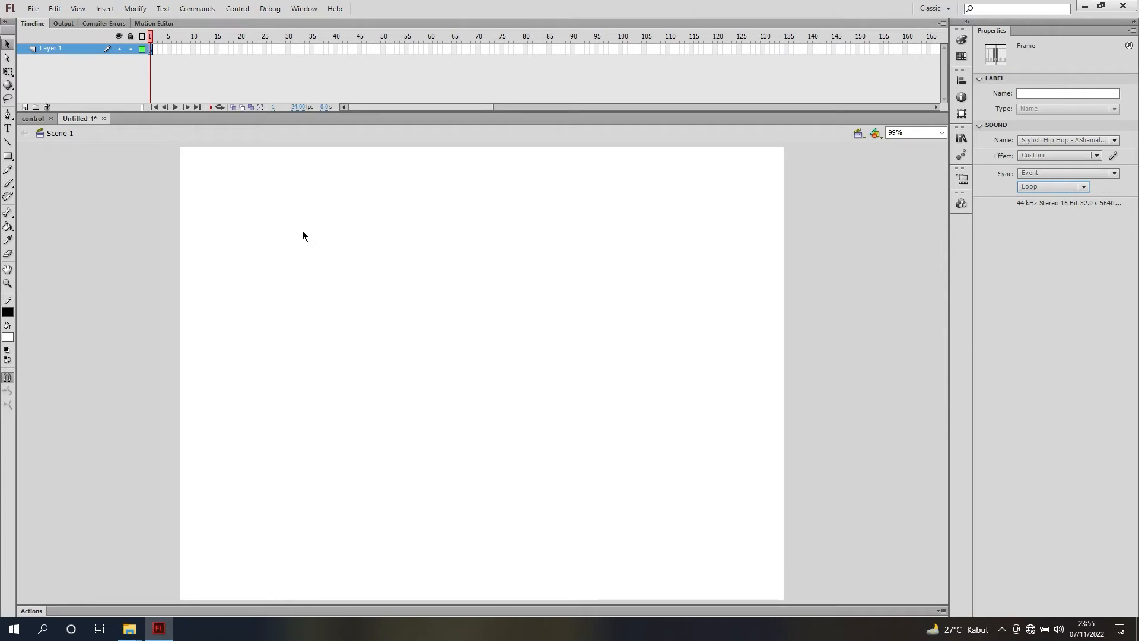
# - Save the document as musik in the Project DMI folder and test the movie
pyautogui.hotkey('ctrl', 's')
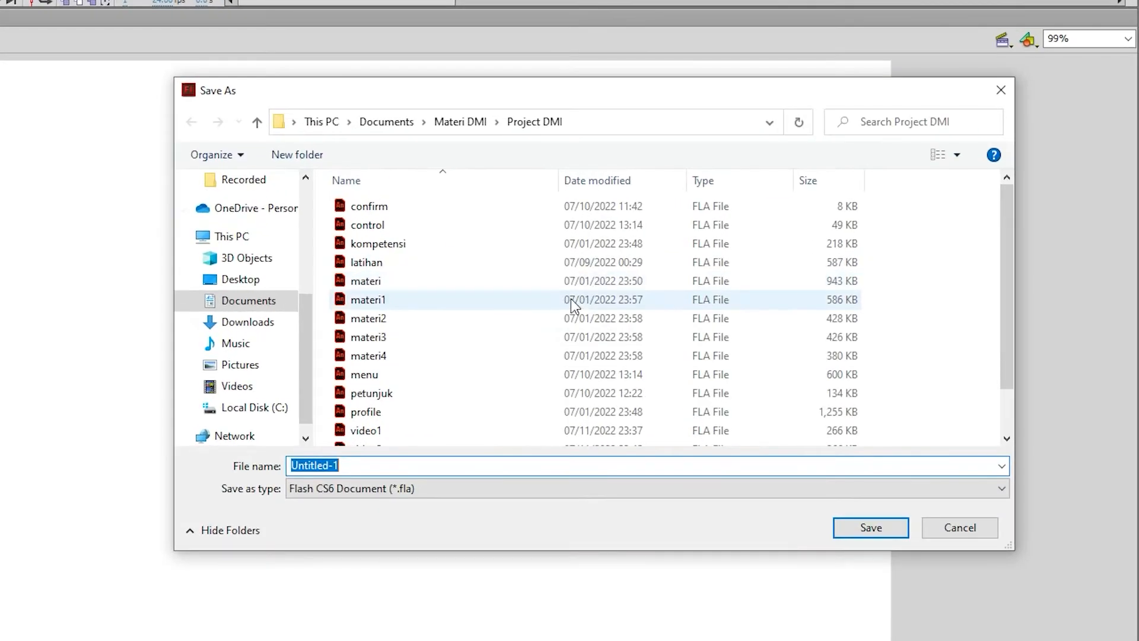
pyautogui.scroll(-1, 573, 305)
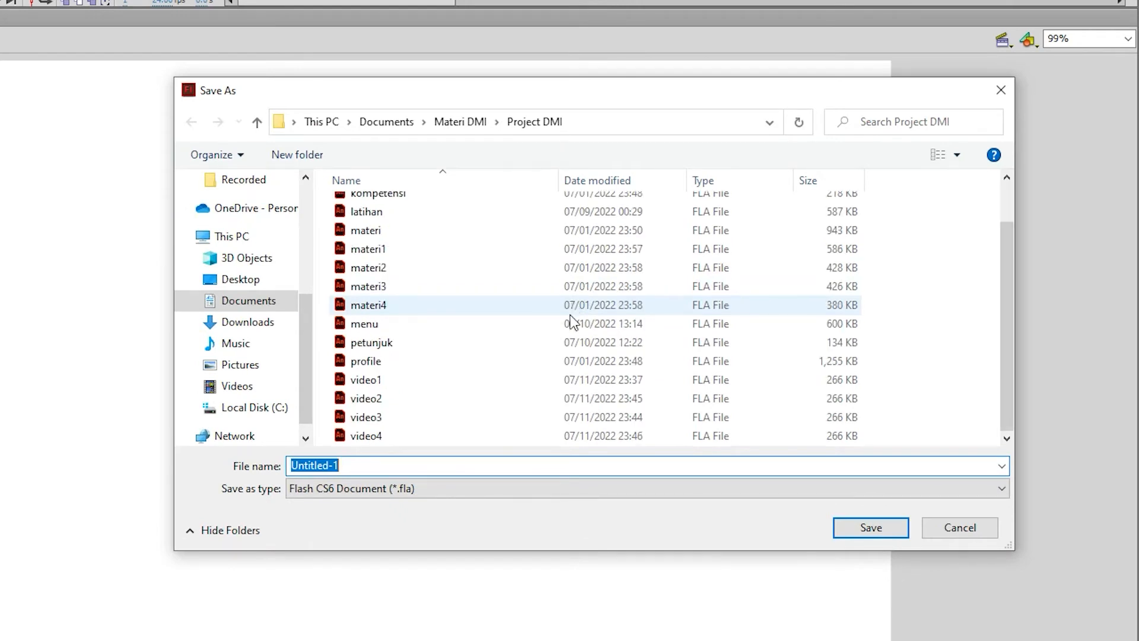
pyautogui.write('musik')
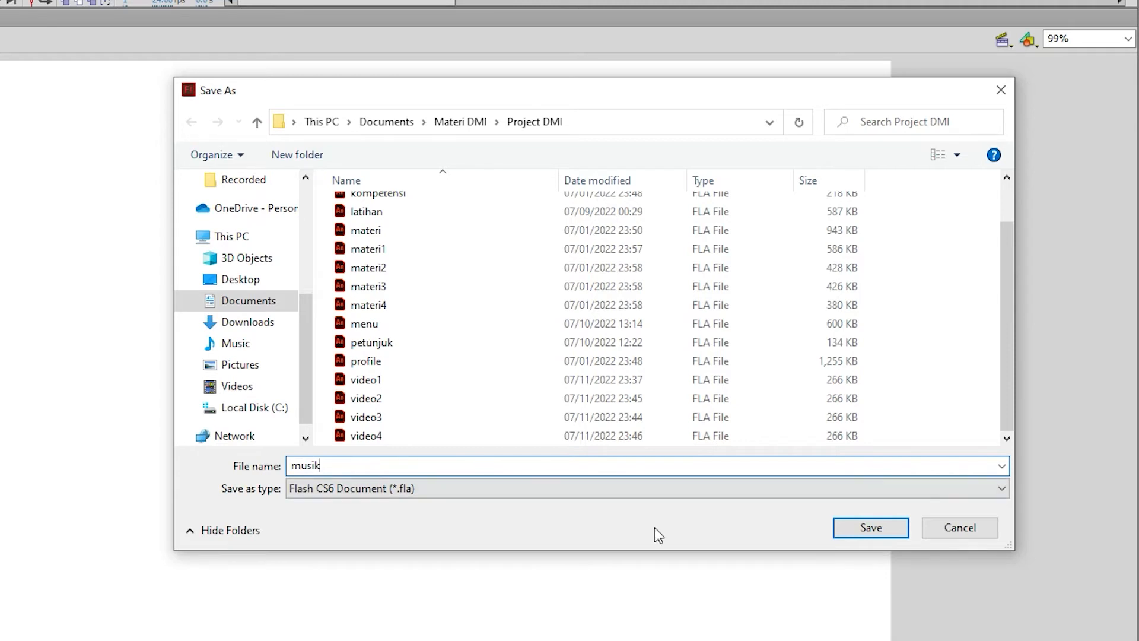
pyautogui.click(881, 534)
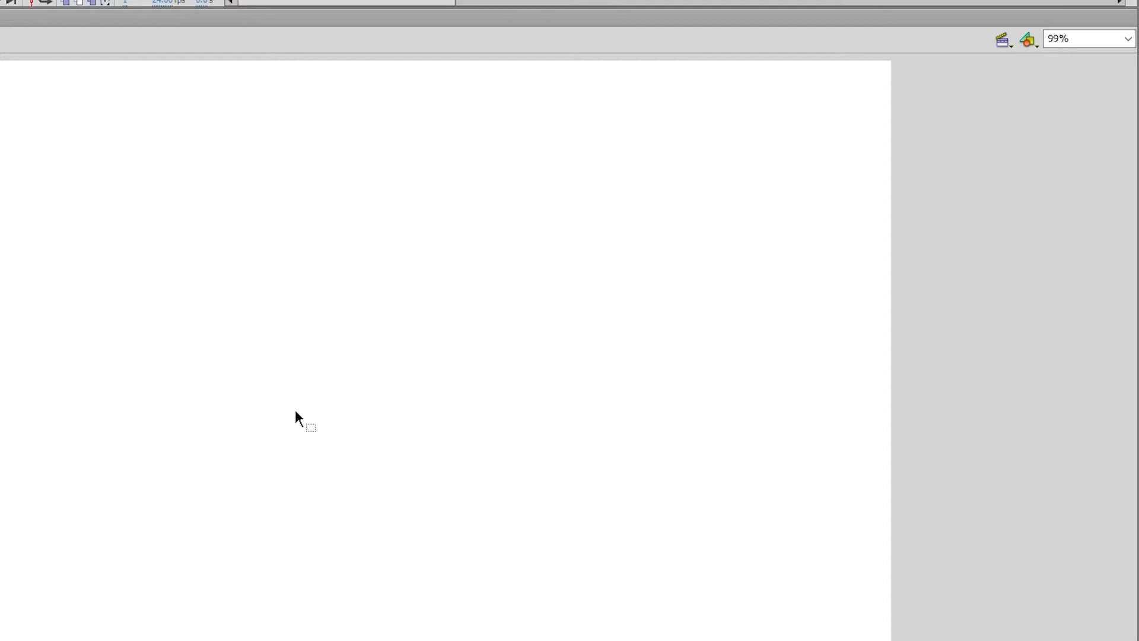
pyautogui.hotkey('ctrl', 'Return')
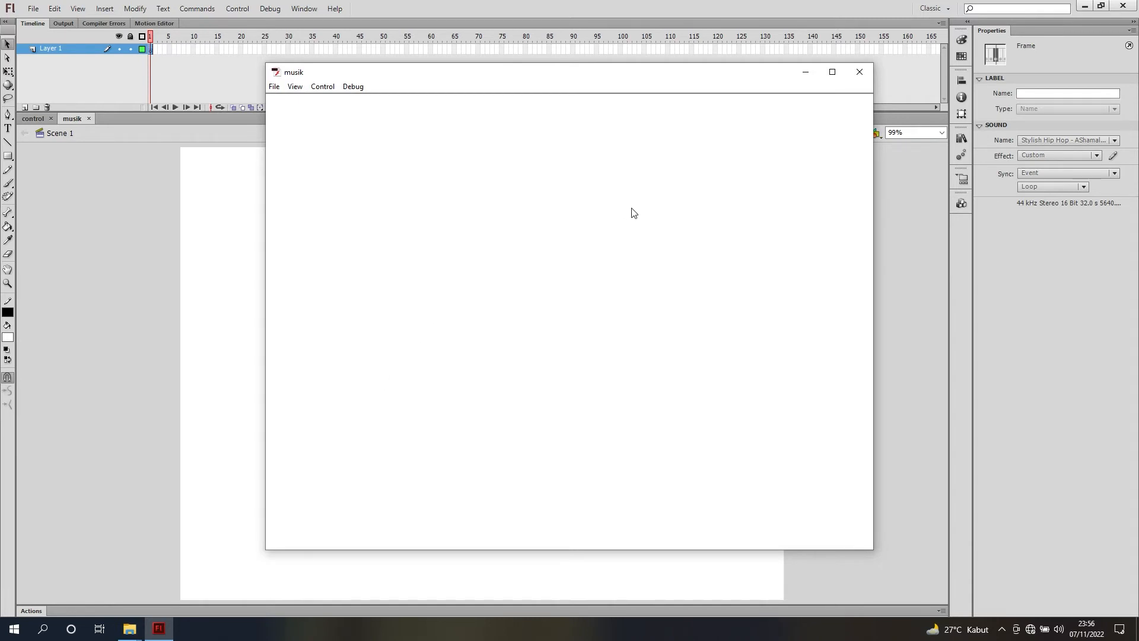
# - Close the musik test and document, and open the script of the green sound-on button inside the btn music clip
pyautogui.click(859, 71)
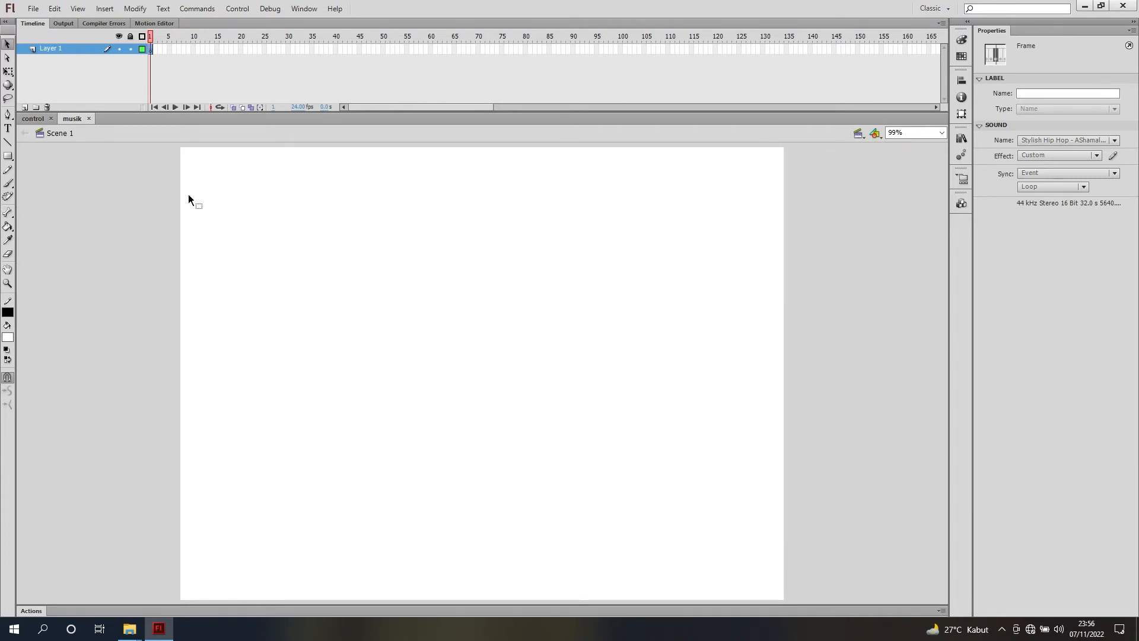
pyautogui.click(89, 118)
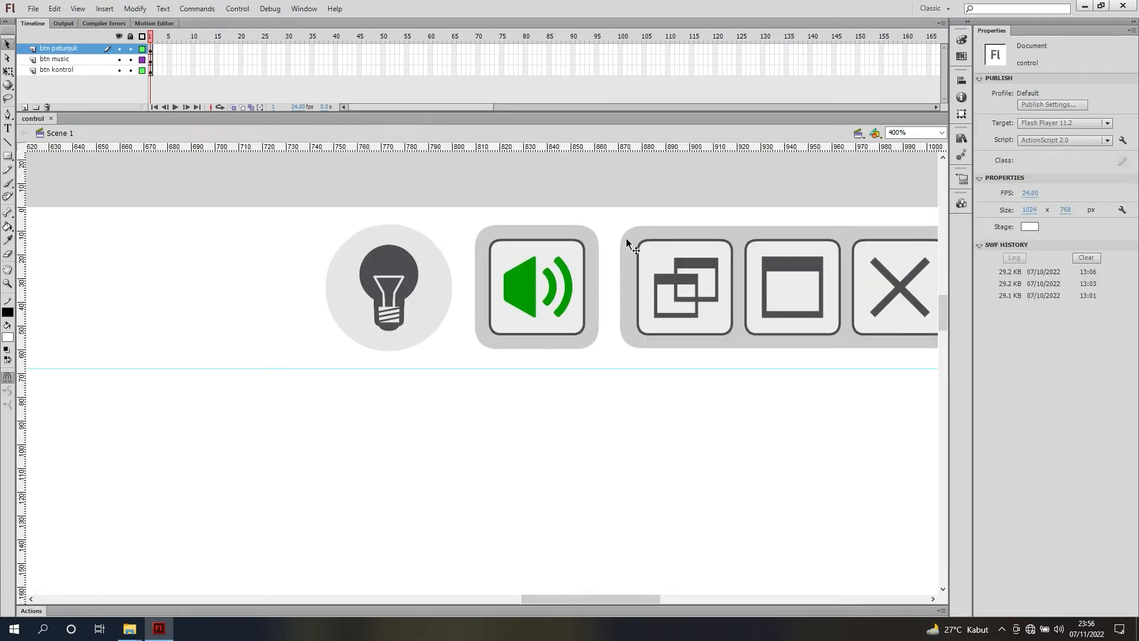
pyautogui.moveTo(557, 599)
pyautogui.mouseDown()
pyautogui.moveTo(597, 595)
pyautogui.moveTo(576, 595)
pyautogui.mouseUp()
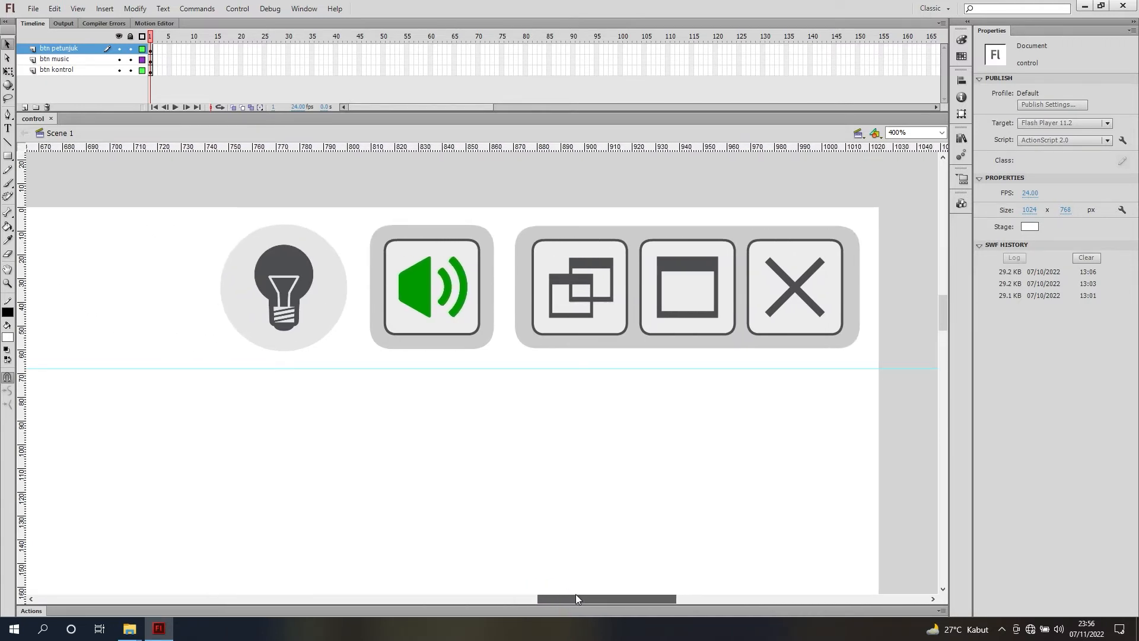
pyautogui.click(437, 290)
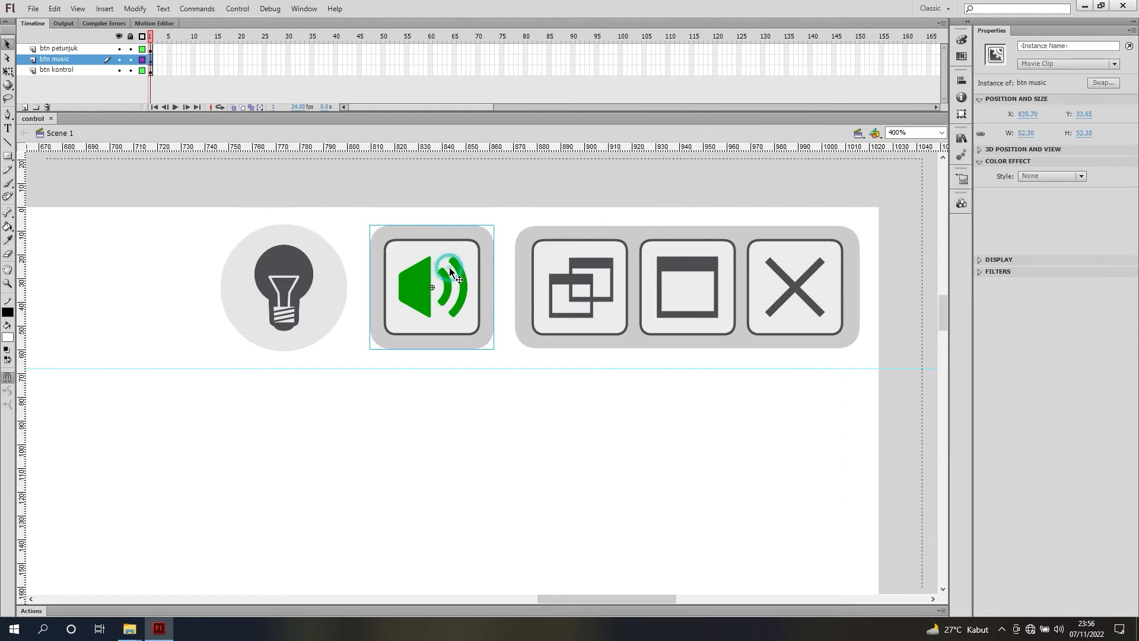
pyautogui.doubleClick(450, 267)
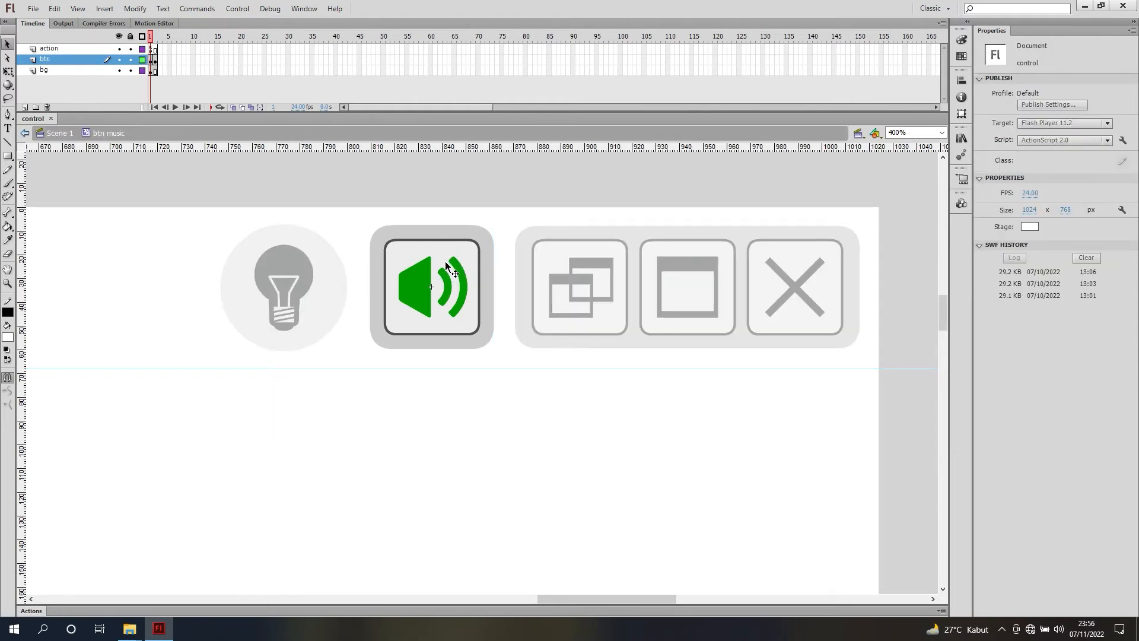
pyautogui.click(446, 265)
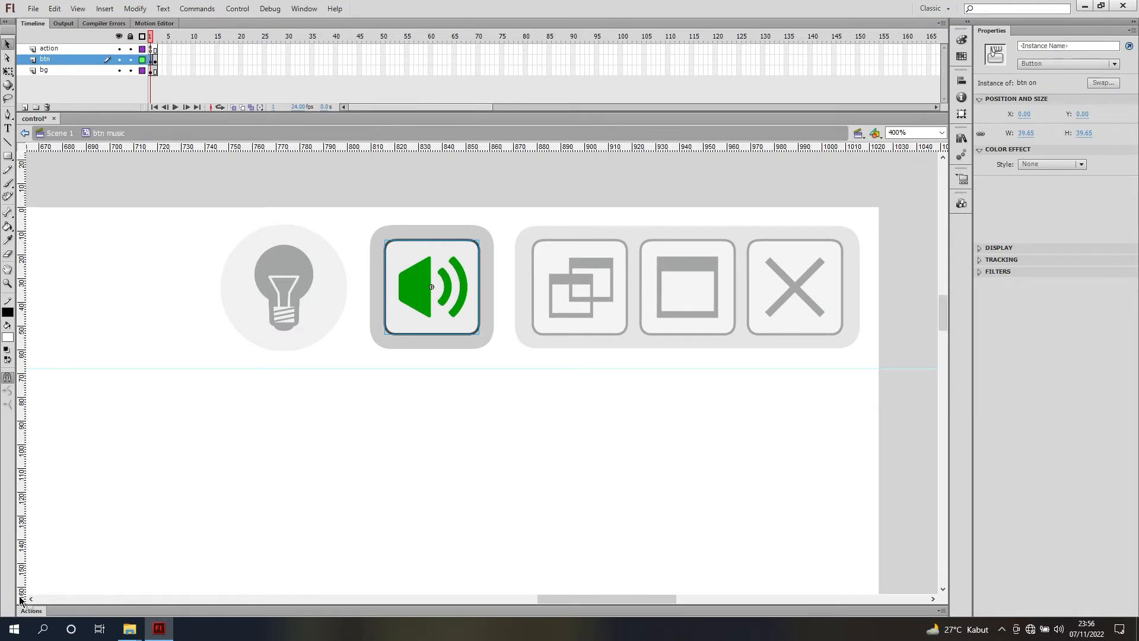
pyautogui.click(31, 611)
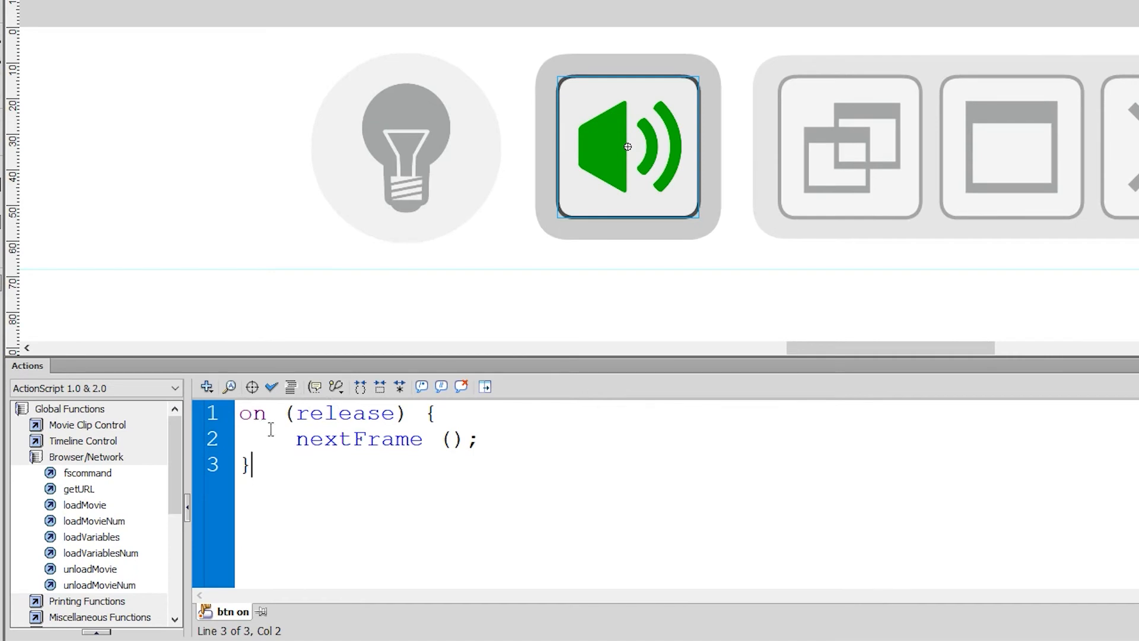
# - Insert an empty loadMovieNum call below nextFrame in the sound-on button's release handler
pyautogui.click(492, 440)
pyautogui.press('Return')
pyautogui.click(86, 456)
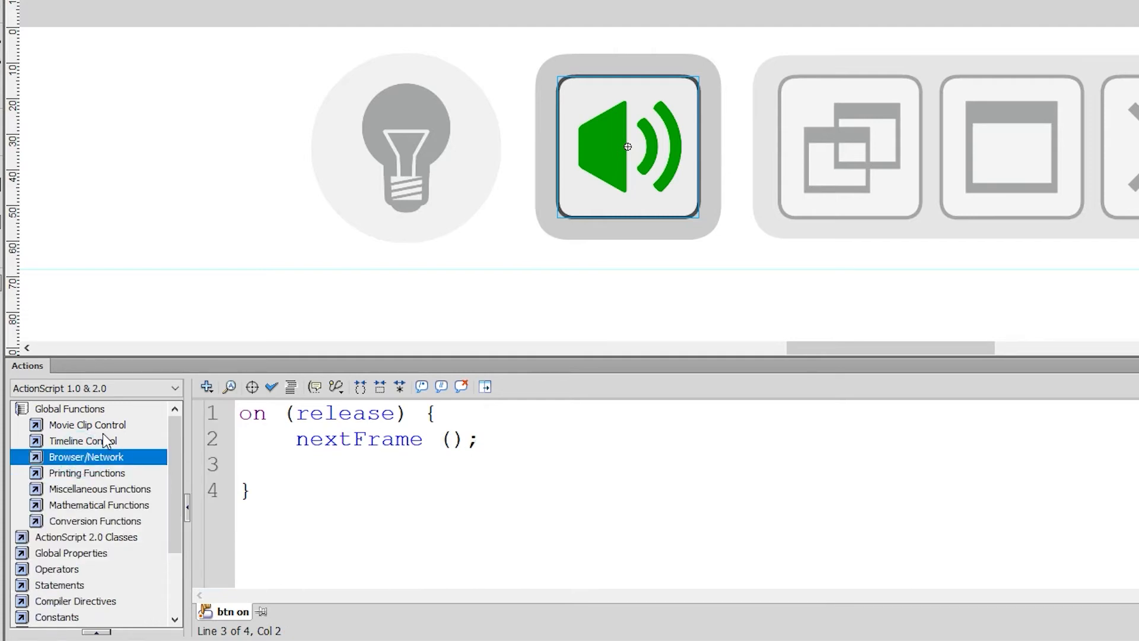
pyautogui.click(85, 457)
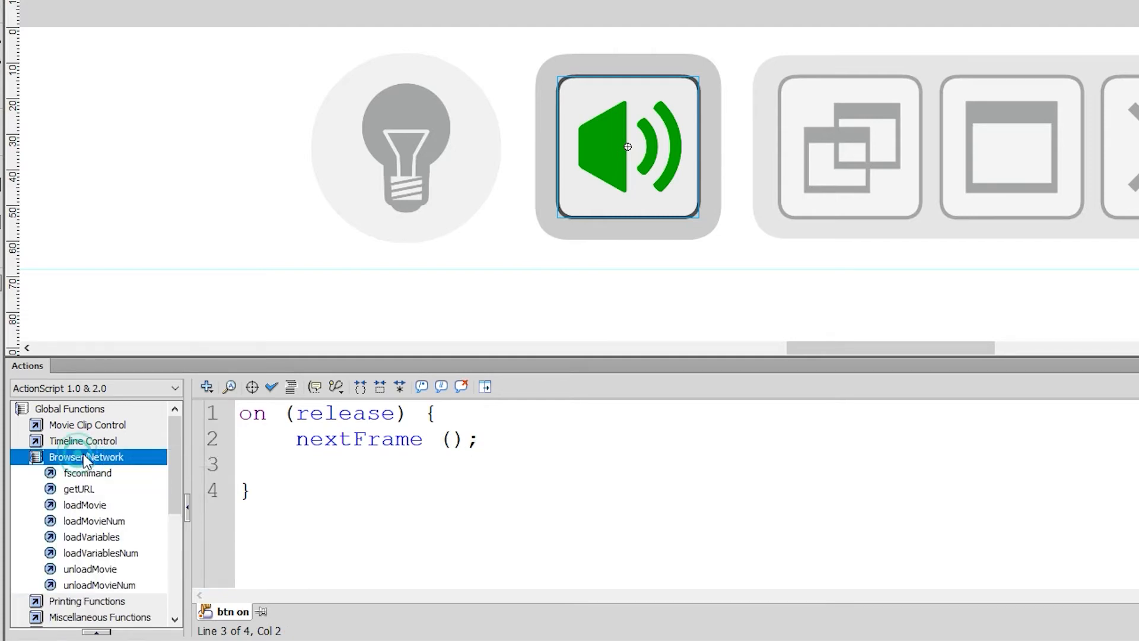
pyautogui.doubleClick(104, 521)
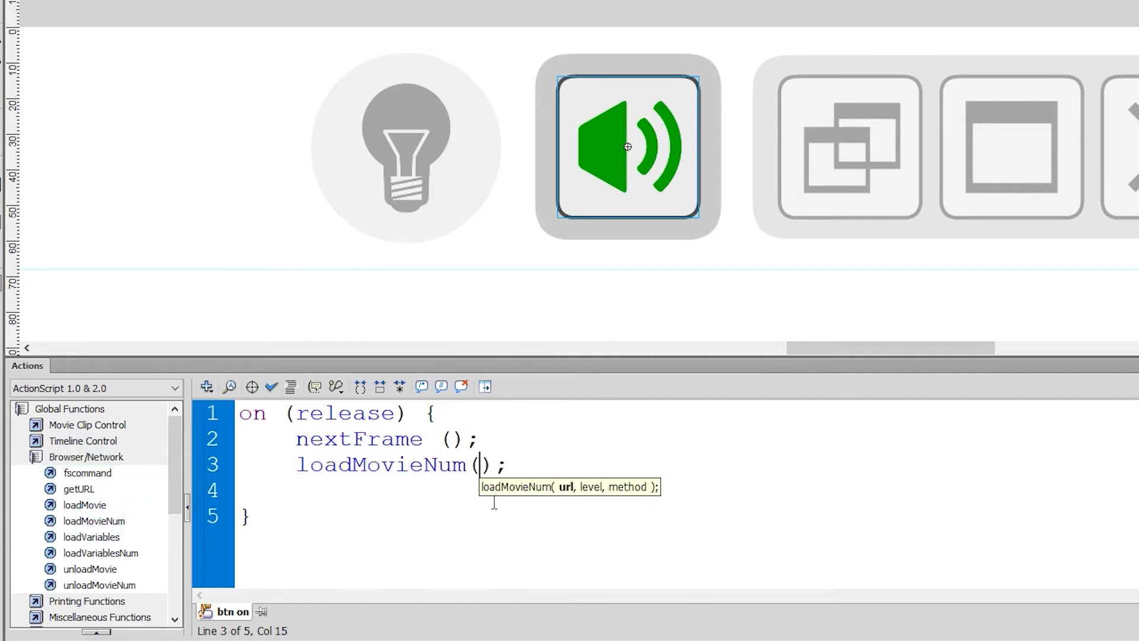
# - Complete the loadMovieNum call with the URL "musik.swf" and level 2, remove the extra blank line and auto-format the script
pyautogui.write('""')
pyautogui.press('Left')
pyautogui.write('musik.')
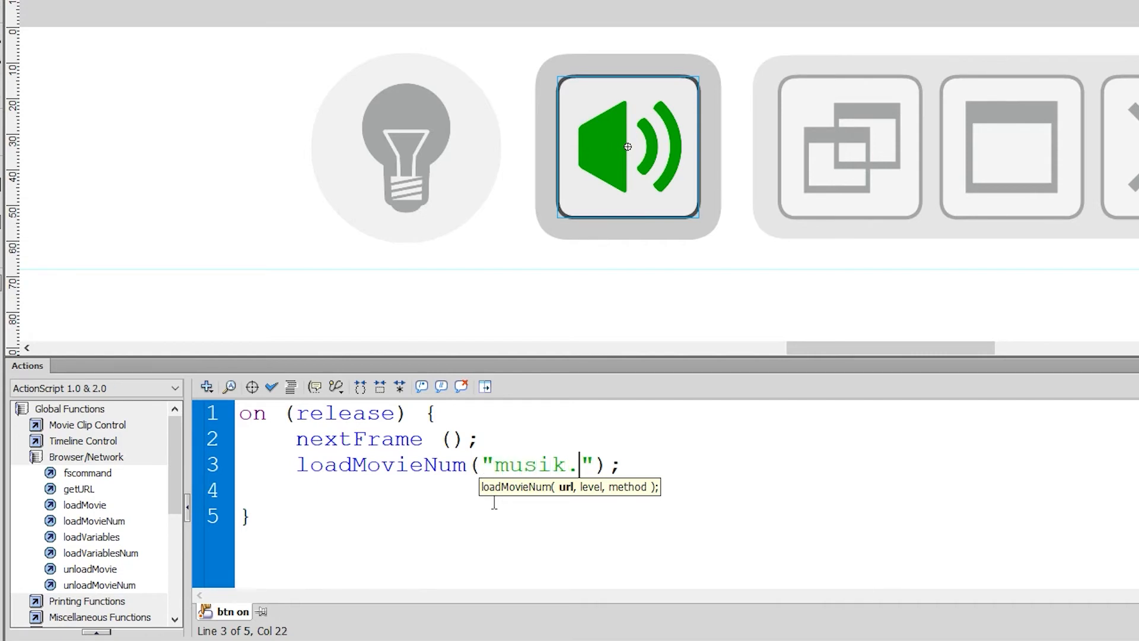
pyautogui.write('swf')
pyautogui.press('Right')
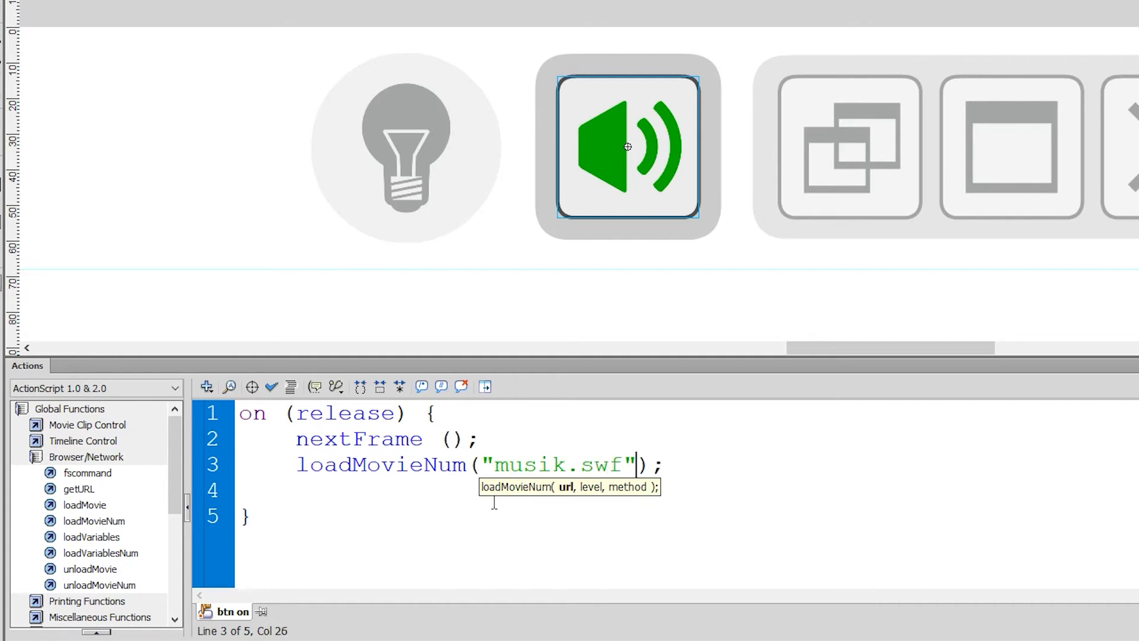
pyautogui.write(',')
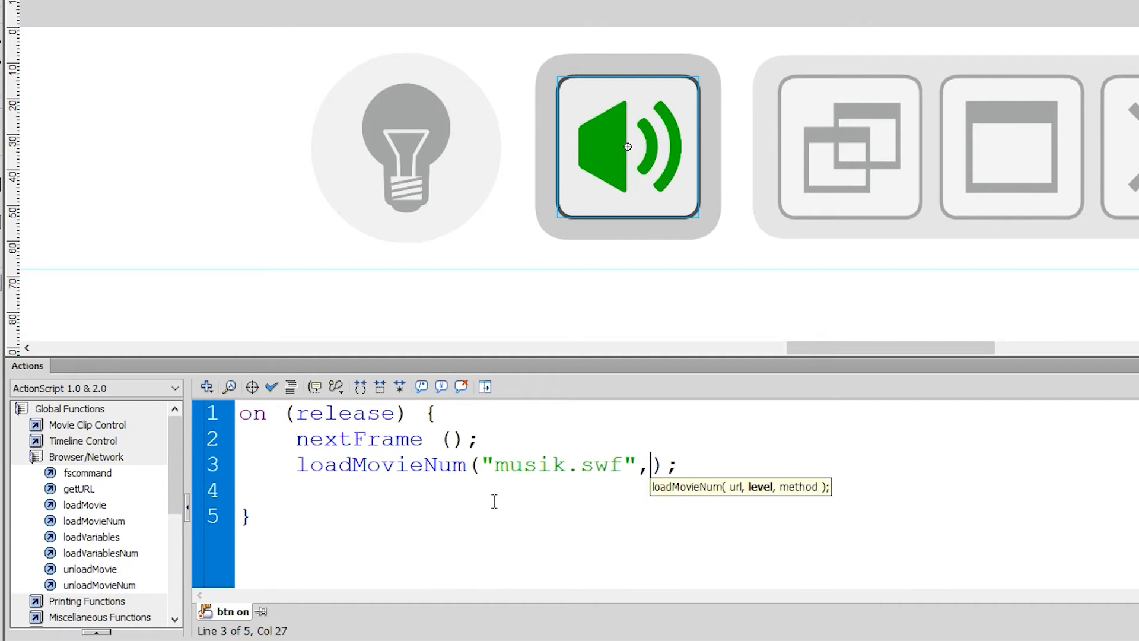
pyautogui.write('2')
pyautogui.click(475, 500)
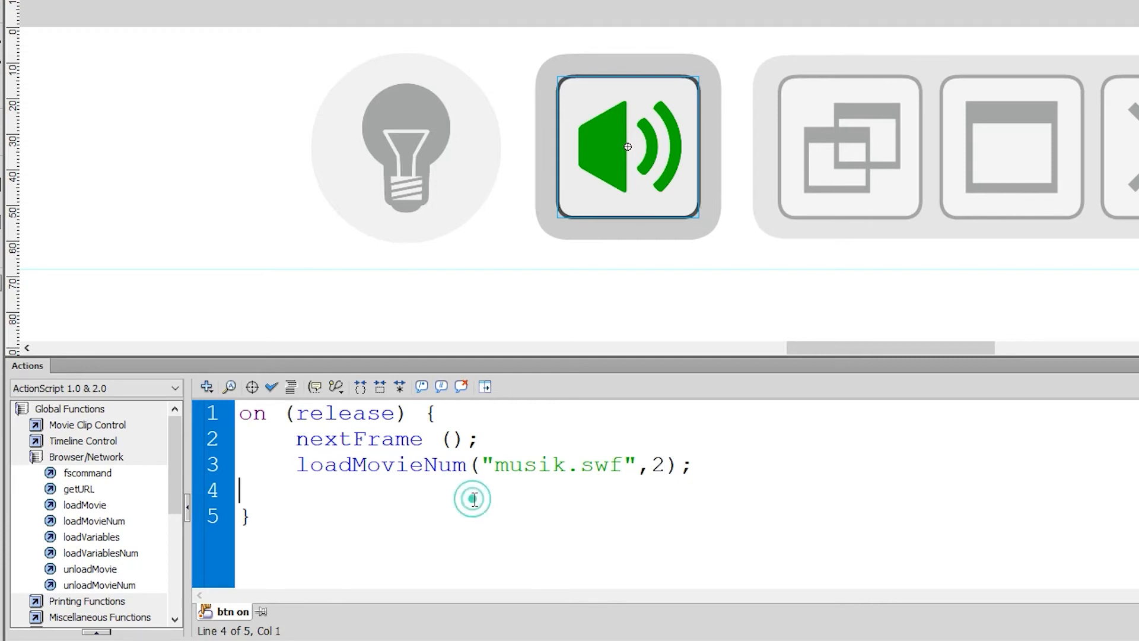
pyautogui.press('BackSpace')
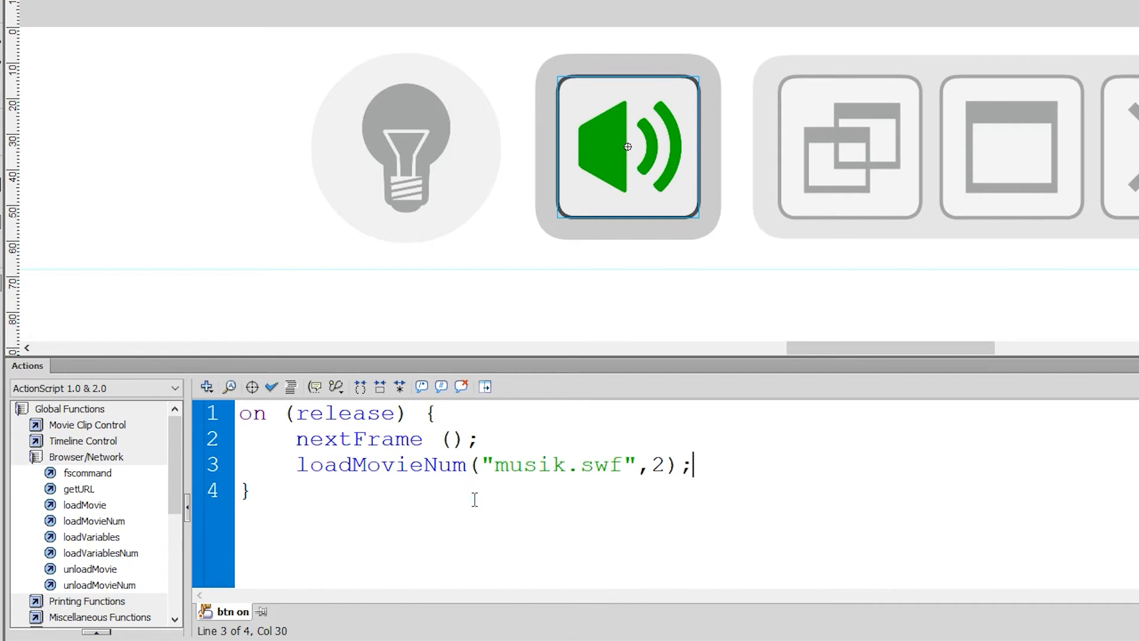
pyautogui.click(291, 386)
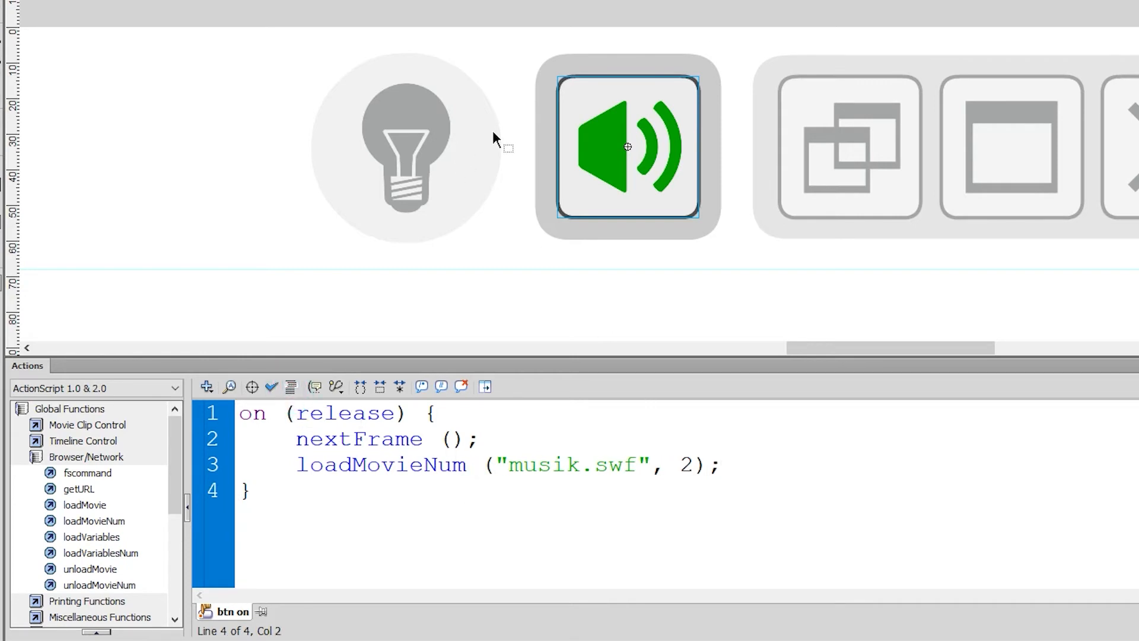
# - On frame 2, add unloadMovieNum(2); below prevFrame in the red sound-off button's release handler and collapse the script editor
pyautogui.click(475, 1)
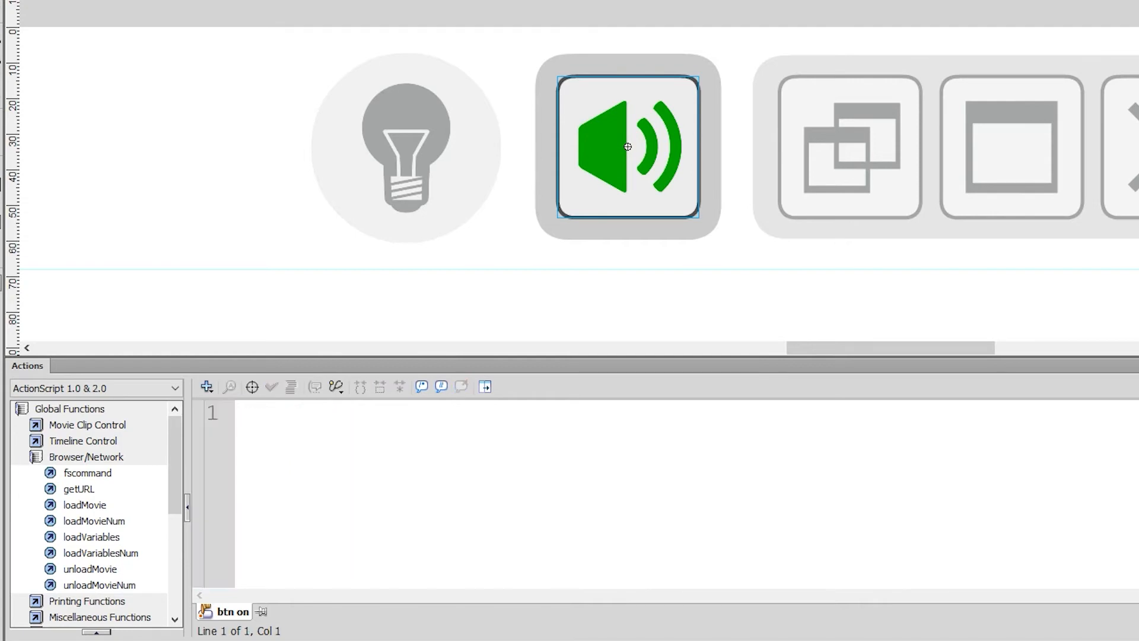
pyautogui.click(631, 119)
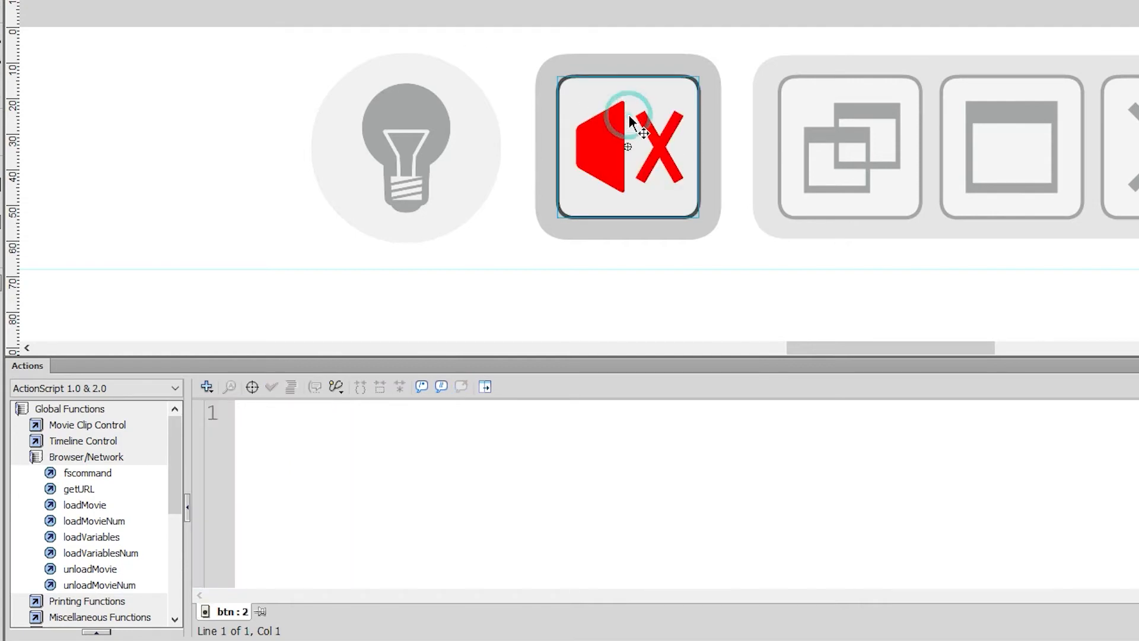
pyautogui.click(484, 449)
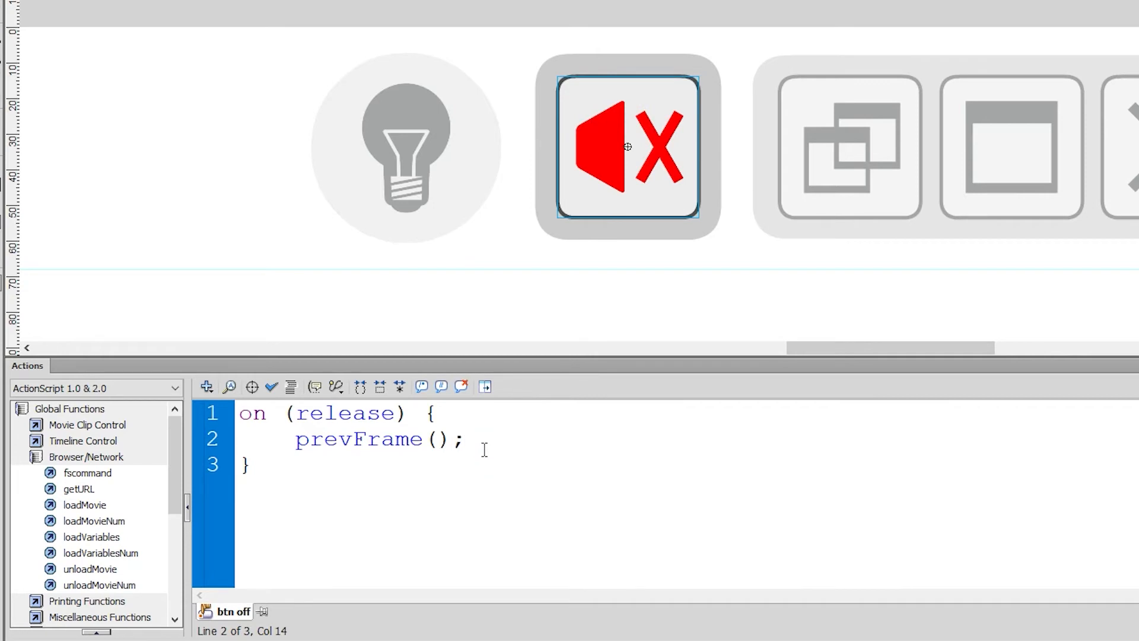
pyautogui.press('Return')
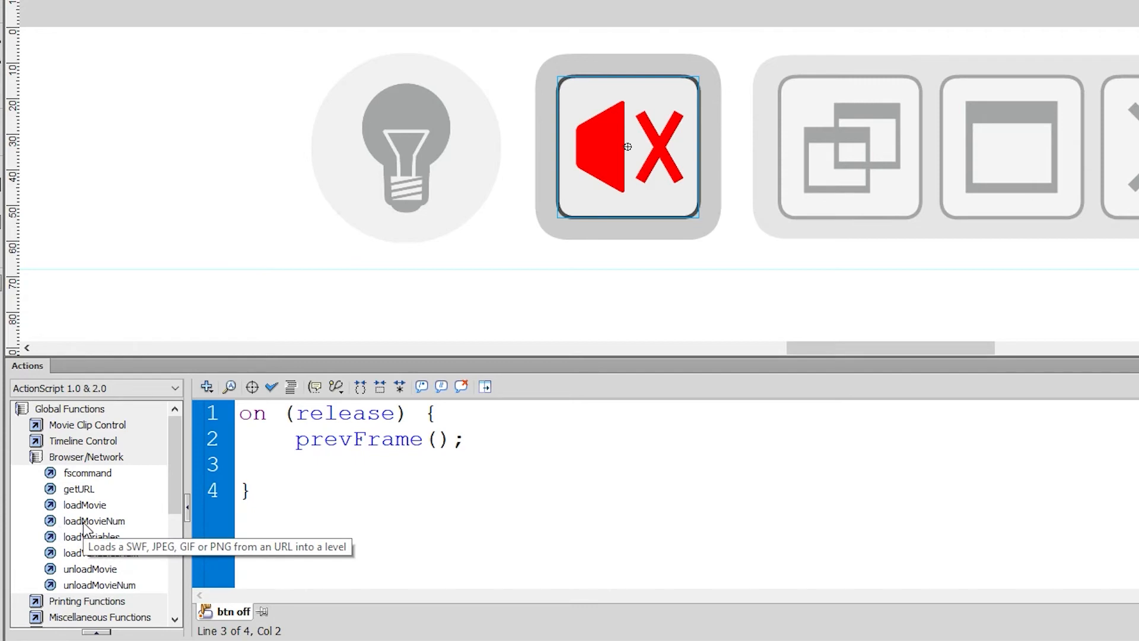
pyautogui.doubleClick(100, 586)
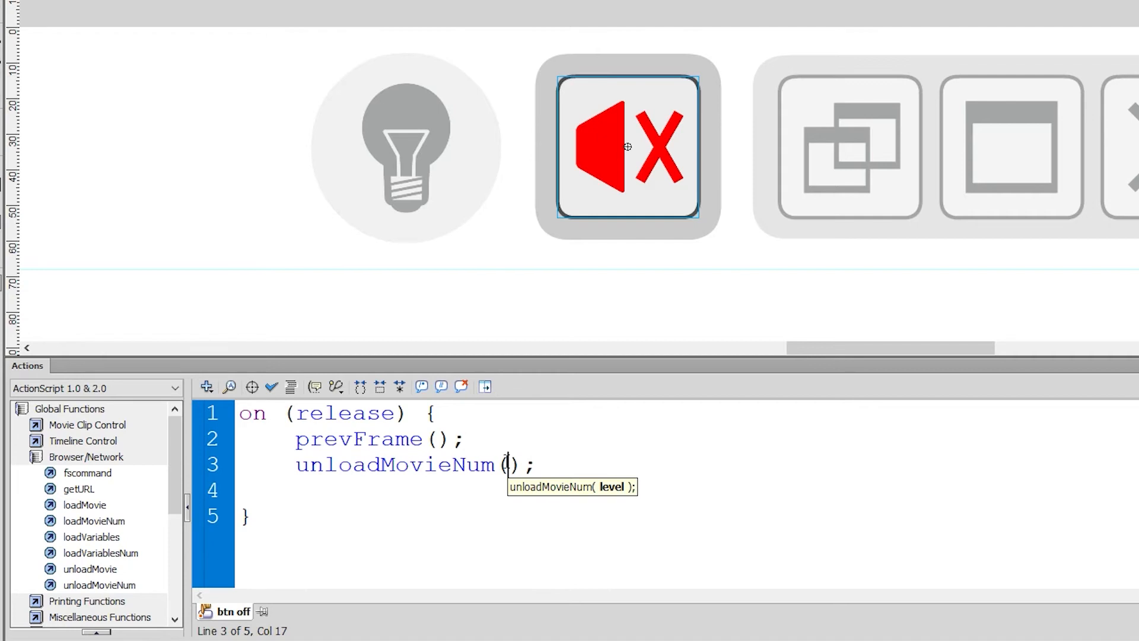
pyautogui.write('2')
pyautogui.click(480, 488)
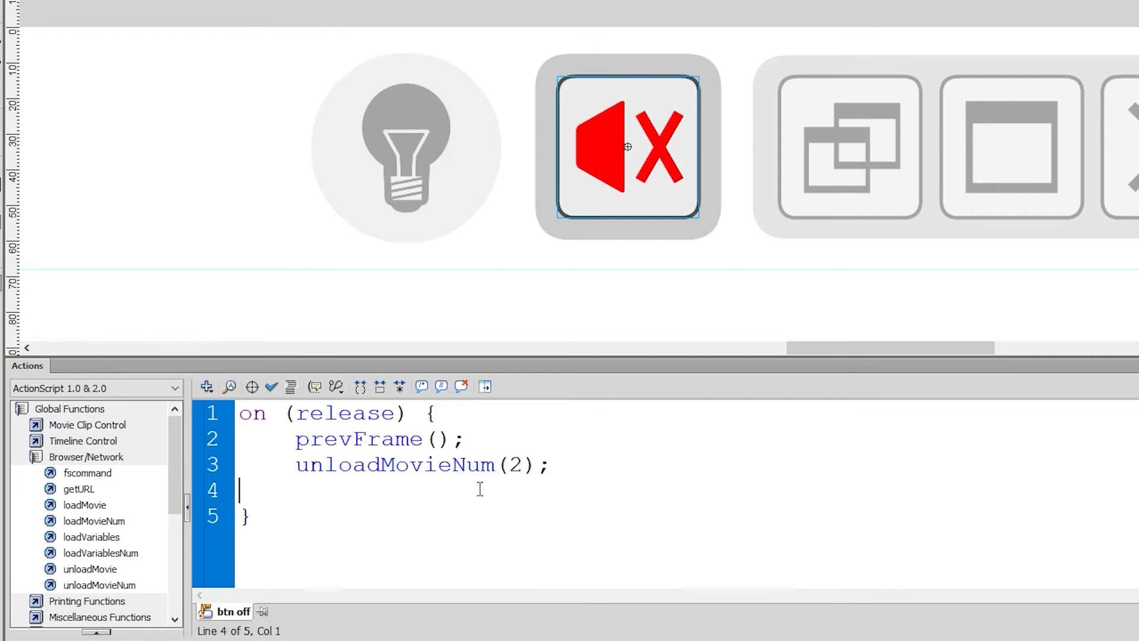
pyautogui.press('BackSpace')
pyautogui.click(120, 458)
pyautogui.click(92, 416)
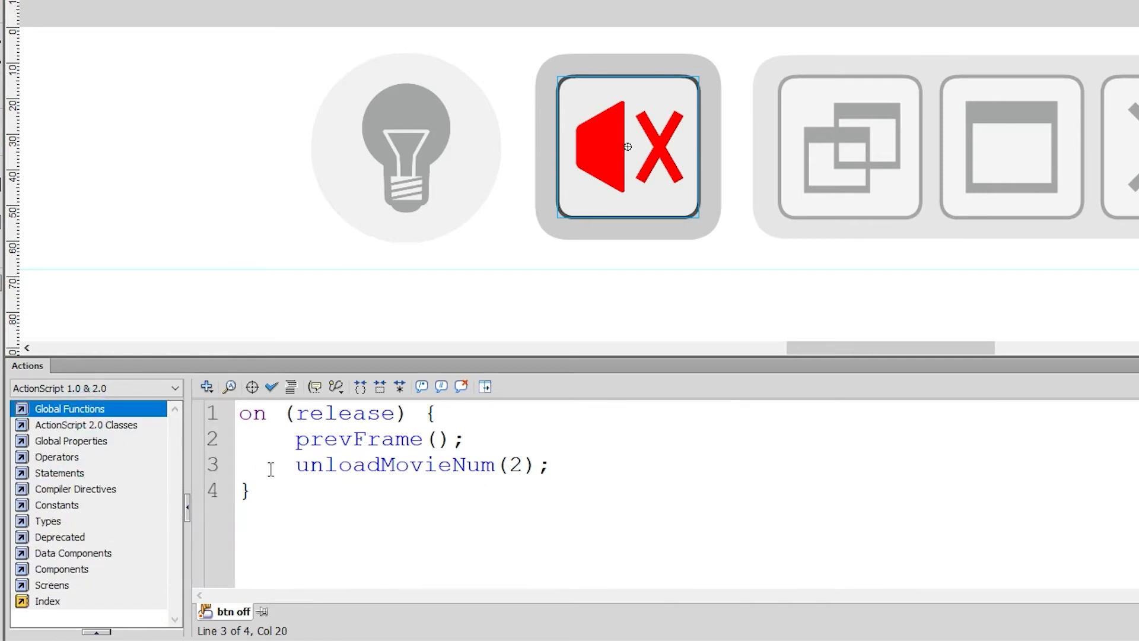
pyautogui.doubleClick(24, 367)
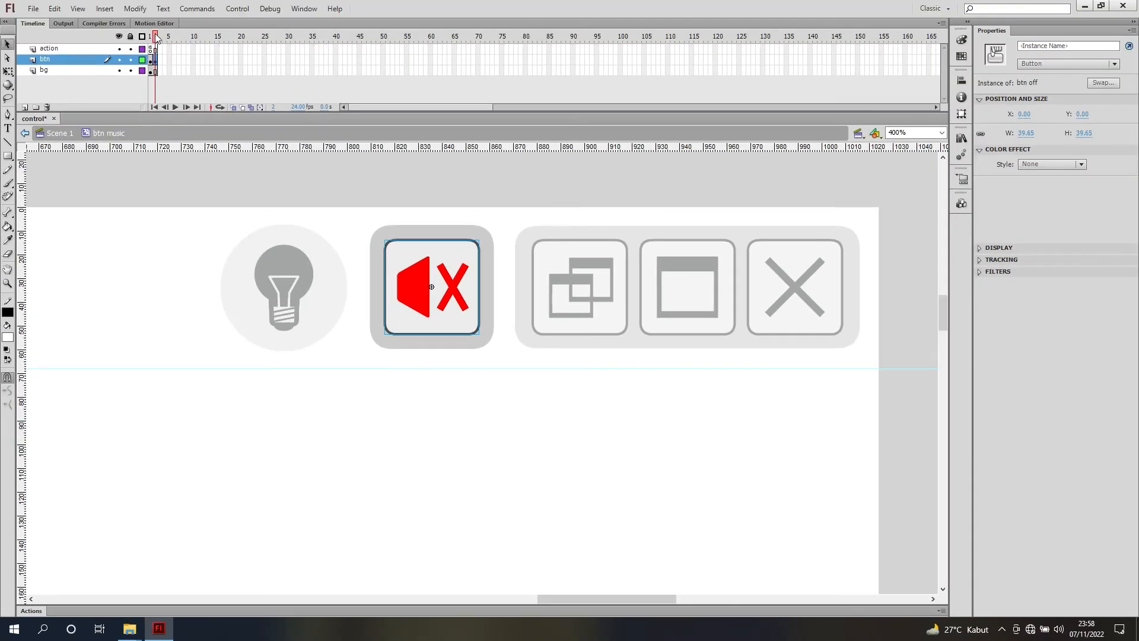
# - Return the btn music timeline to frame 1, save the control document and try the sound button in a test movie
pyautogui.click(150, 37)
pyautogui.click(325, 227)
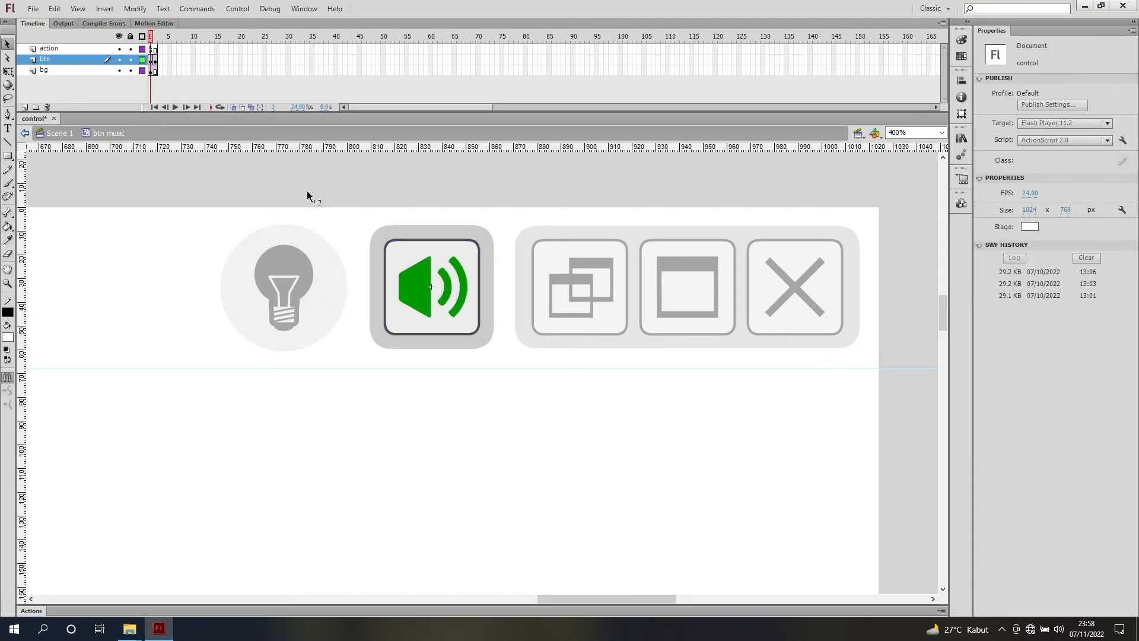
pyautogui.hotkey('ctrl', 's')
pyautogui.hotkey('ctrl', 'Return')
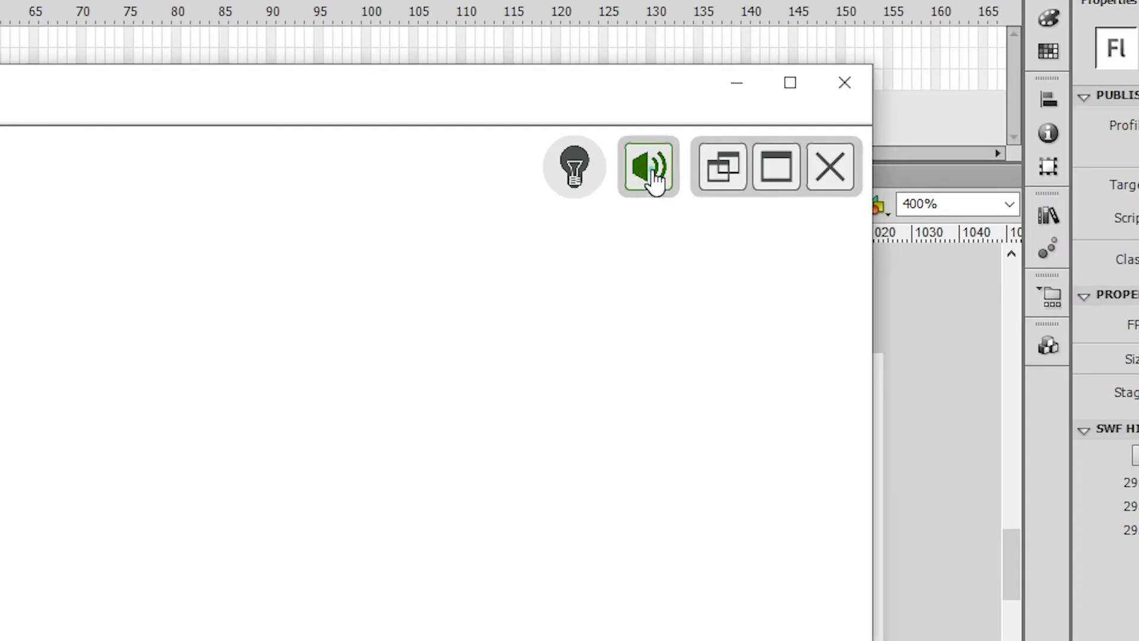
pyautogui.click(762, 115)
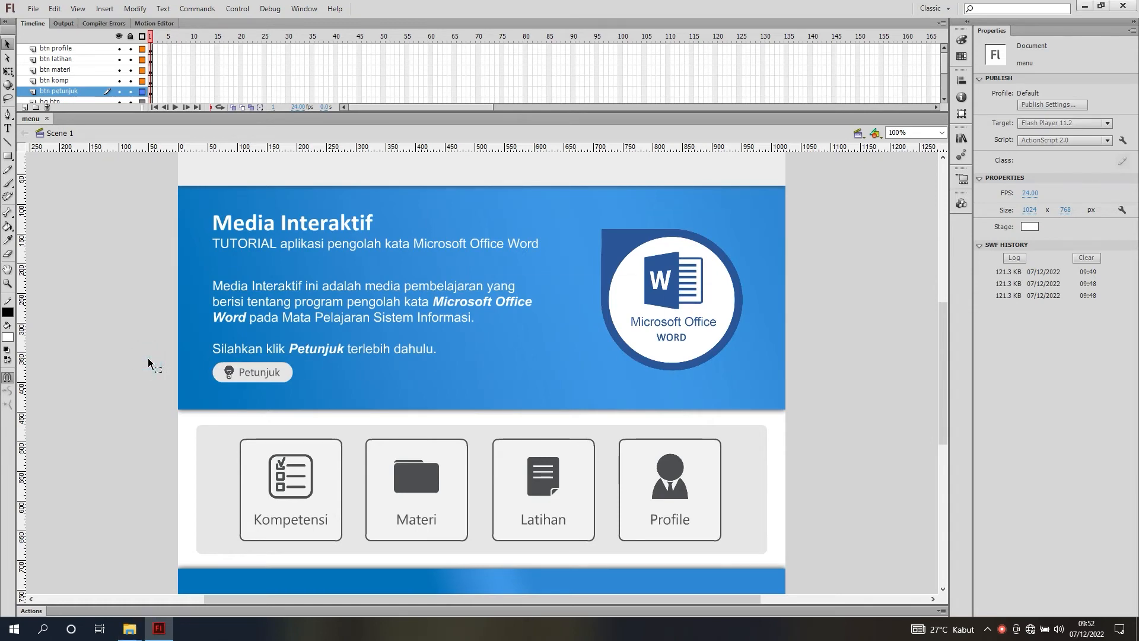
# - Test the menu movie by opening the Materi page from its button, and close the test
pyautogui.hotkey('ctrl', 'Return')
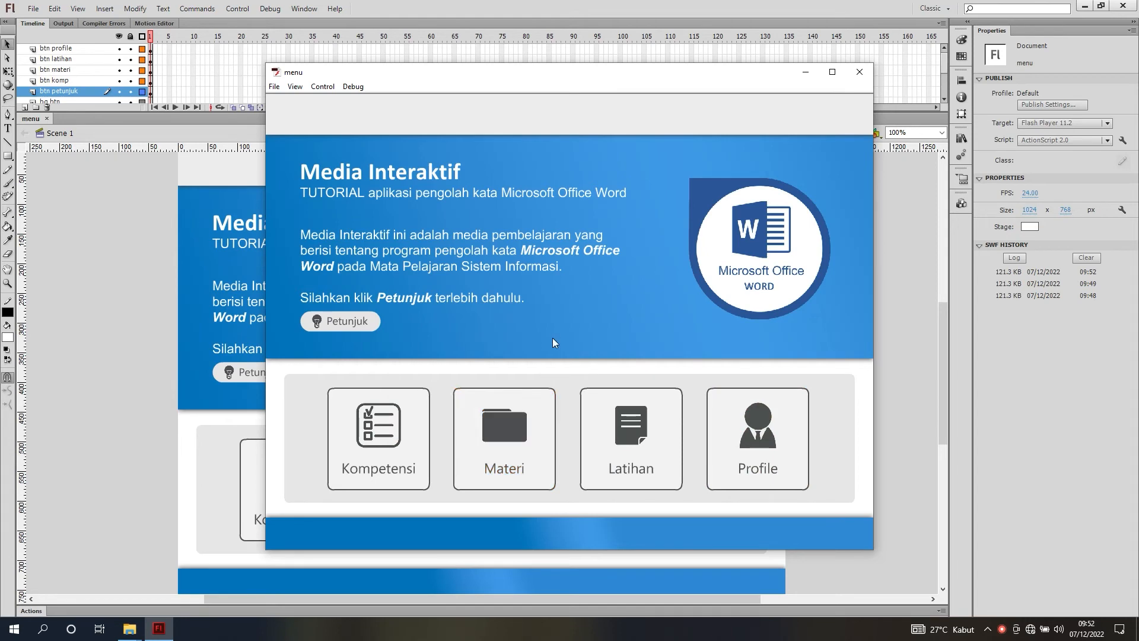
pyautogui.click(516, 433)
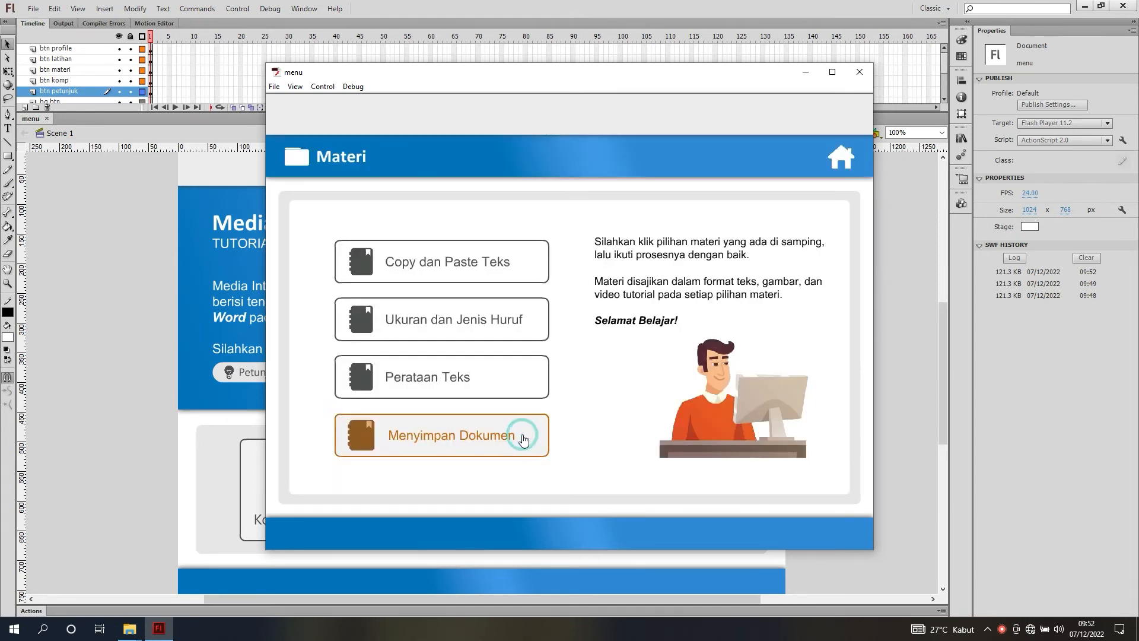
pyautogui.click(860, 72)
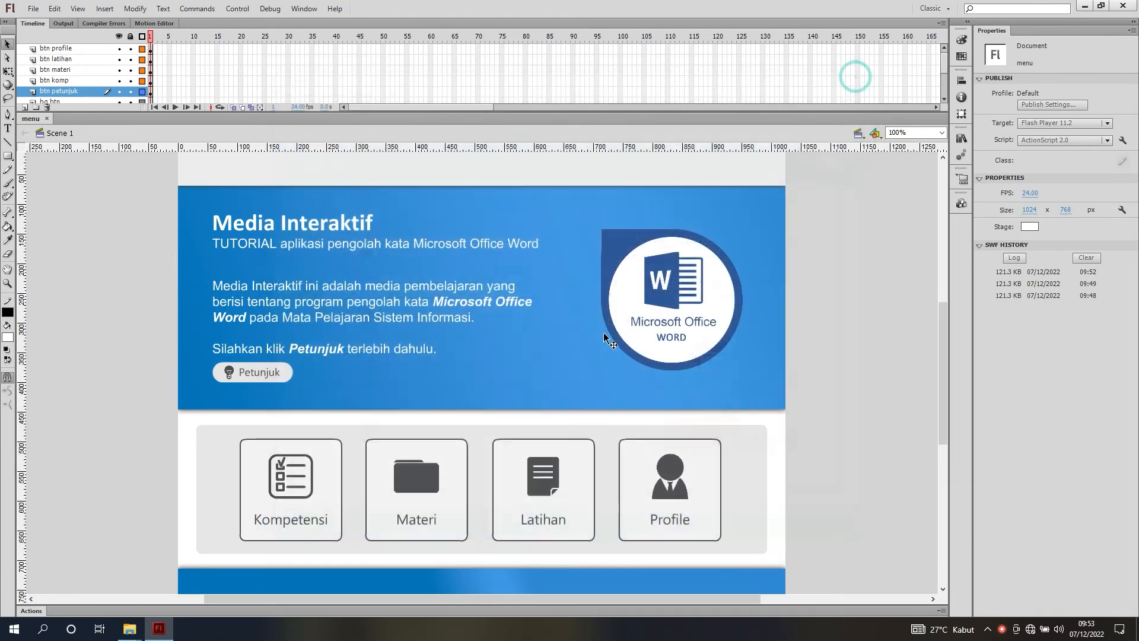
# - Switch to File Explorer to examine the button sound effects in the Music & Sound FX folder, and return to Flash
pyautogui.moveTo(133, 634)
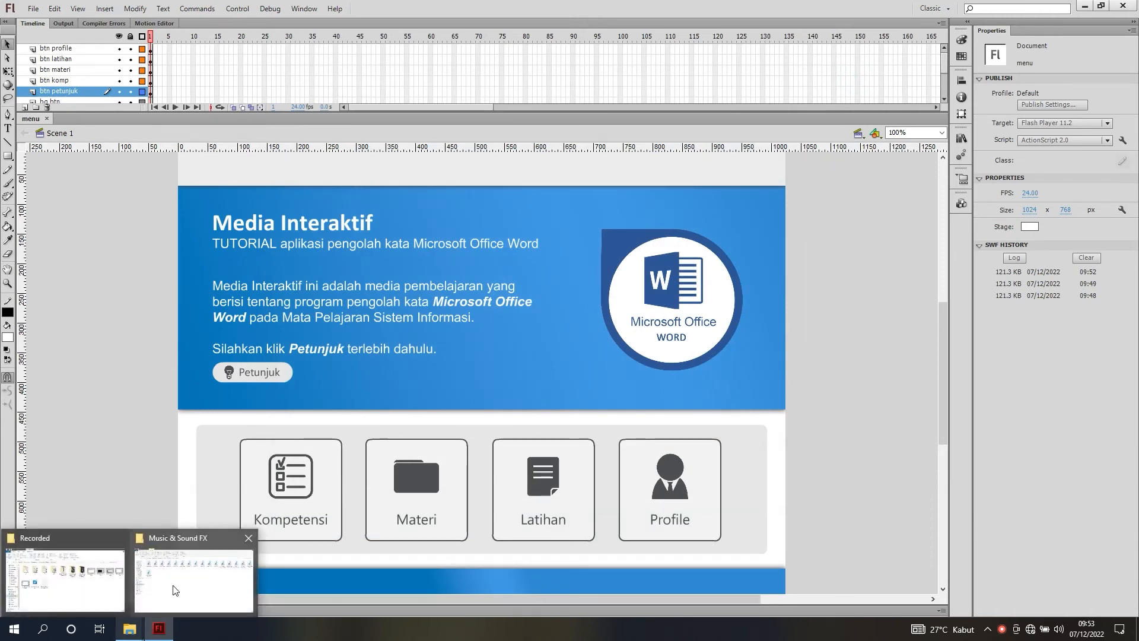
pyautogui.click(177, 588)
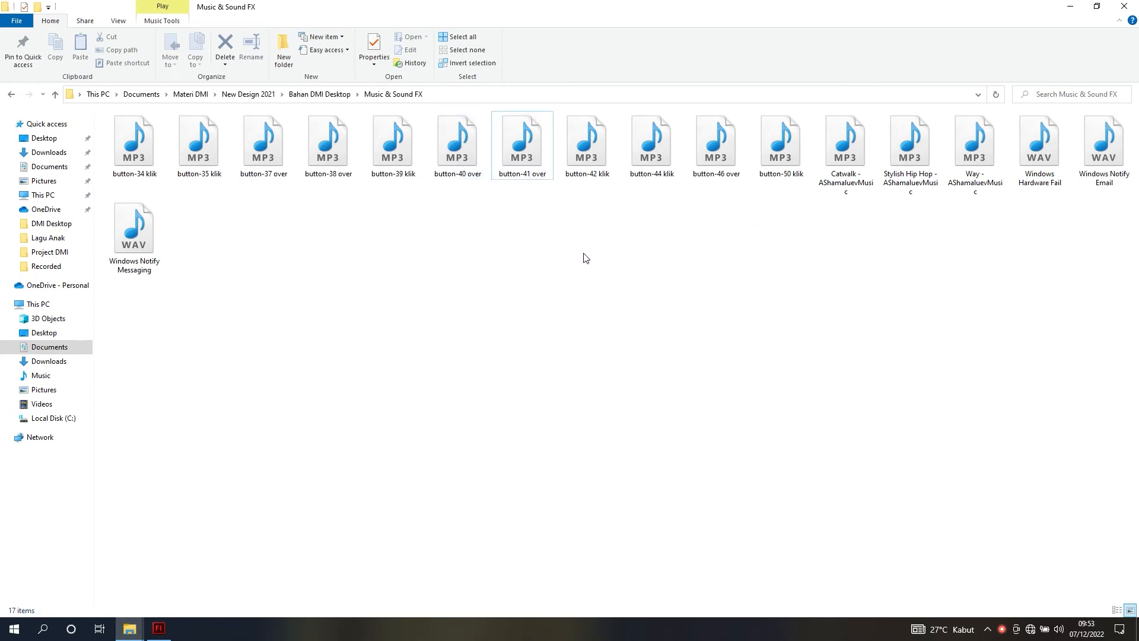
pyautogui.click(535, 158)
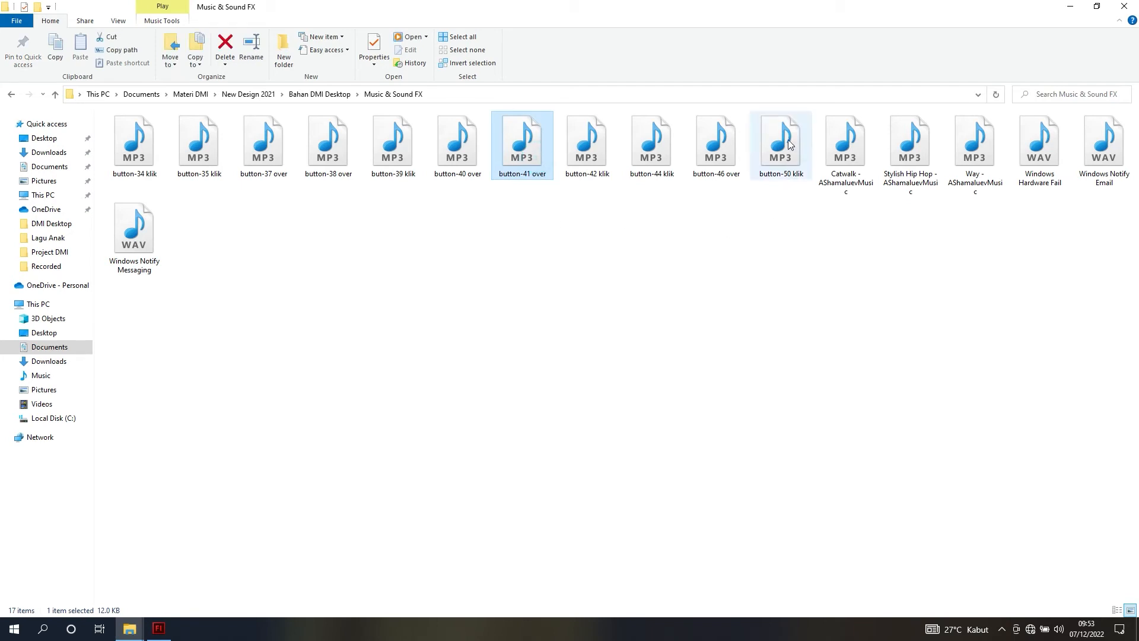
pyautogui.click(706, 237)
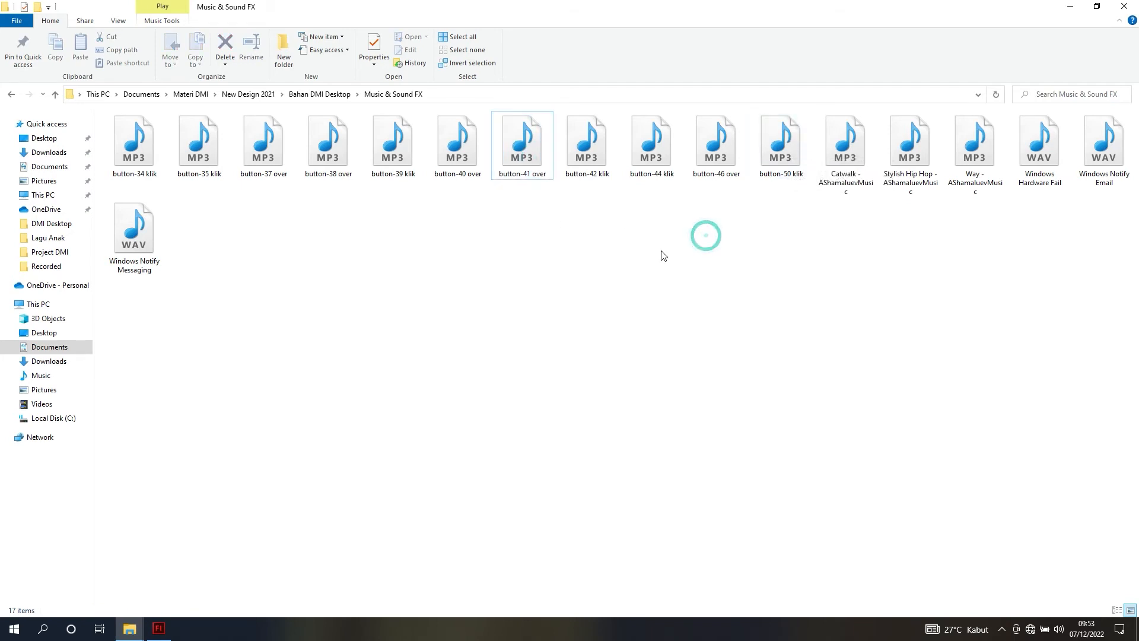
pyautogui.click(158, 629)
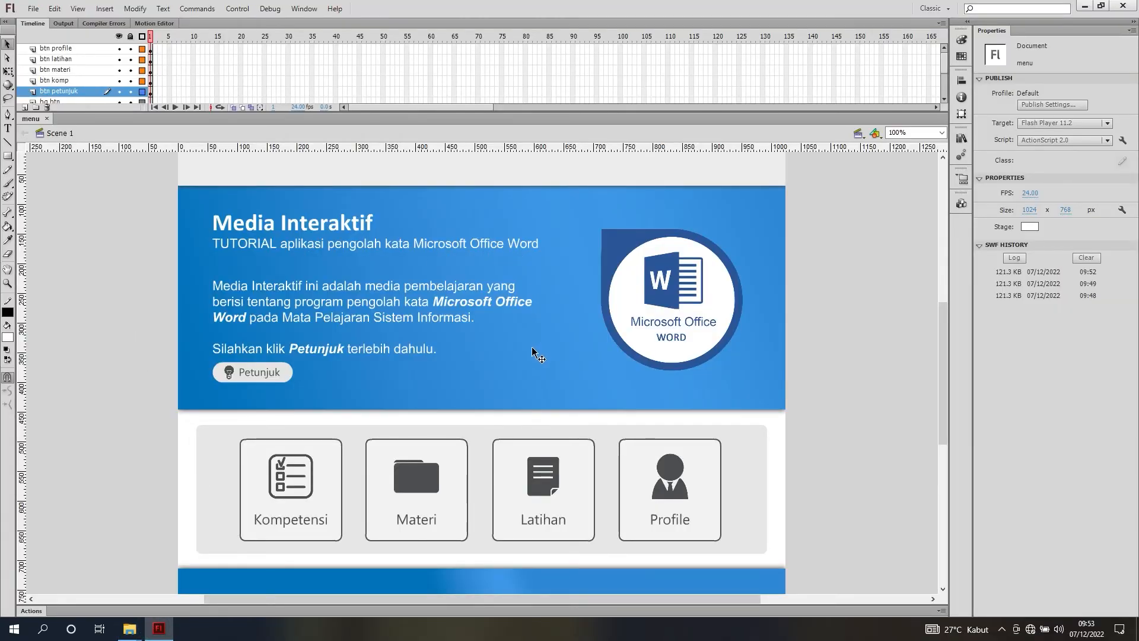
# - Switch to the Music & Sound FX folder in File Explorer and import button-41 over and button-50 klik into the Flash menu document
pyautogui.scroll(-3, 421, 407)
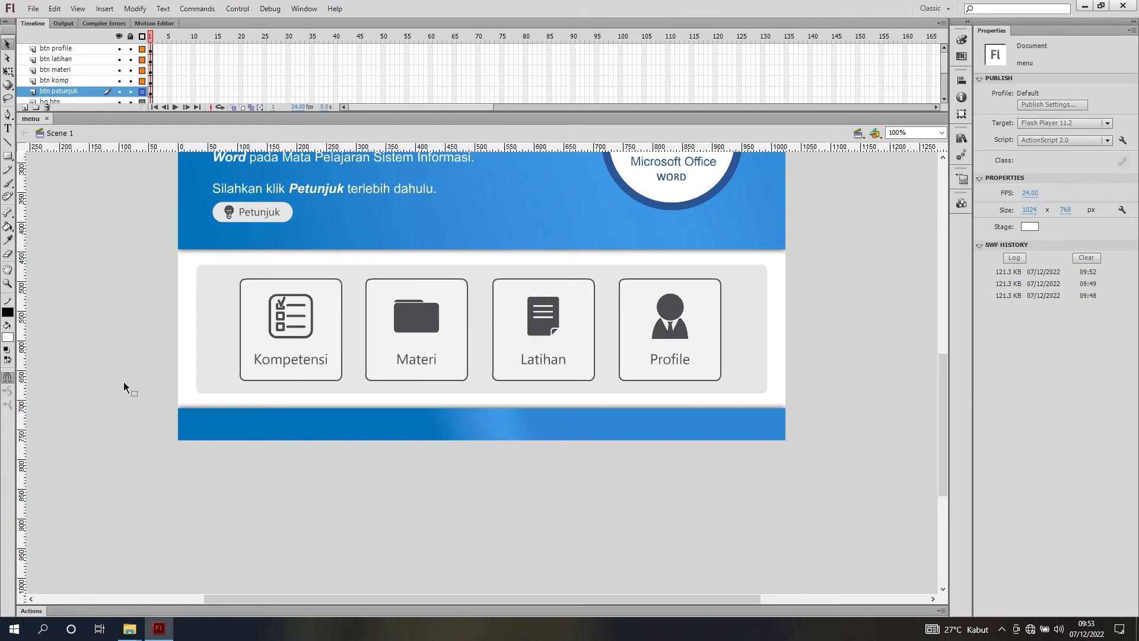
pyautogui.moveTo(126, 635)
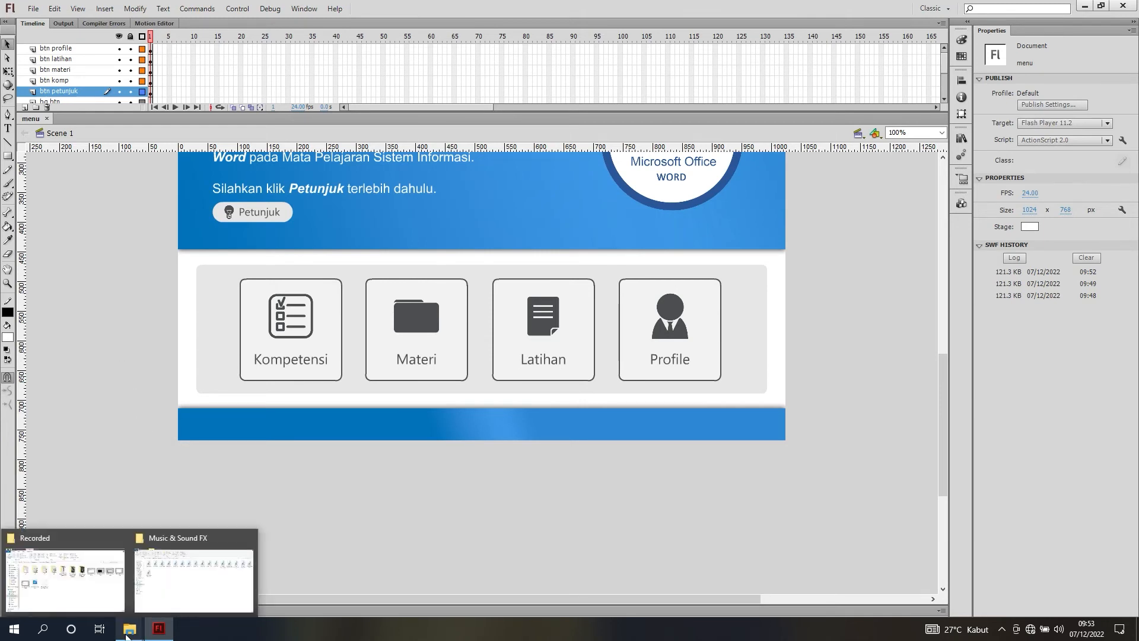
pyautogui.click(160, 600)
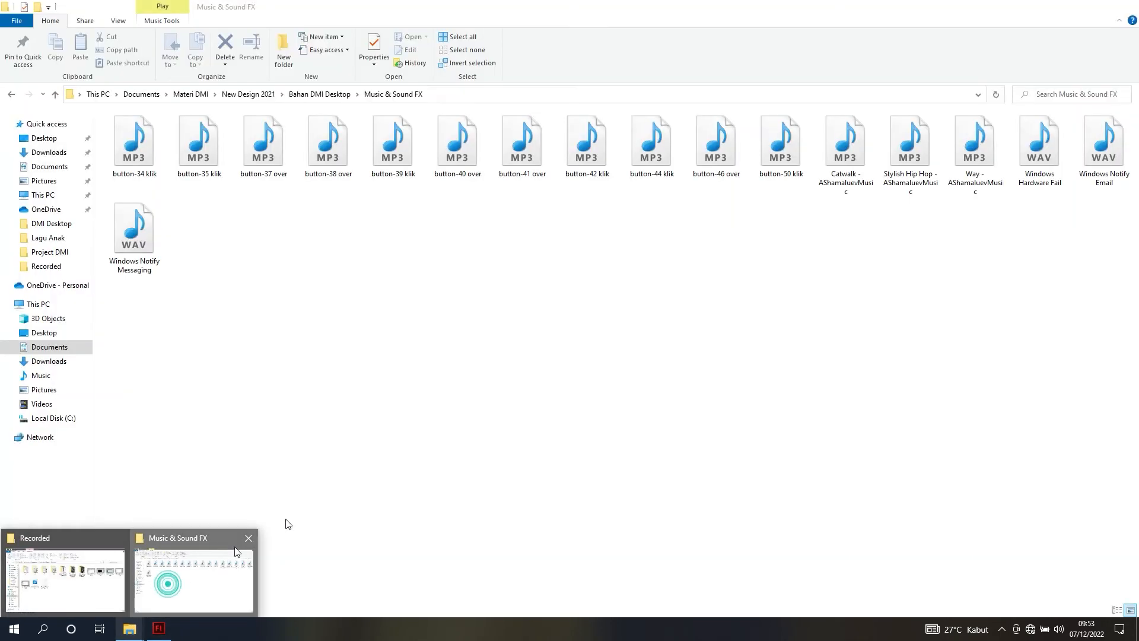
pyautogui.click(517, 159)
pyautogui.keyDown('ctrl'); pyautogui.click(783, 144); pyautogui.keyUp('ctrl')
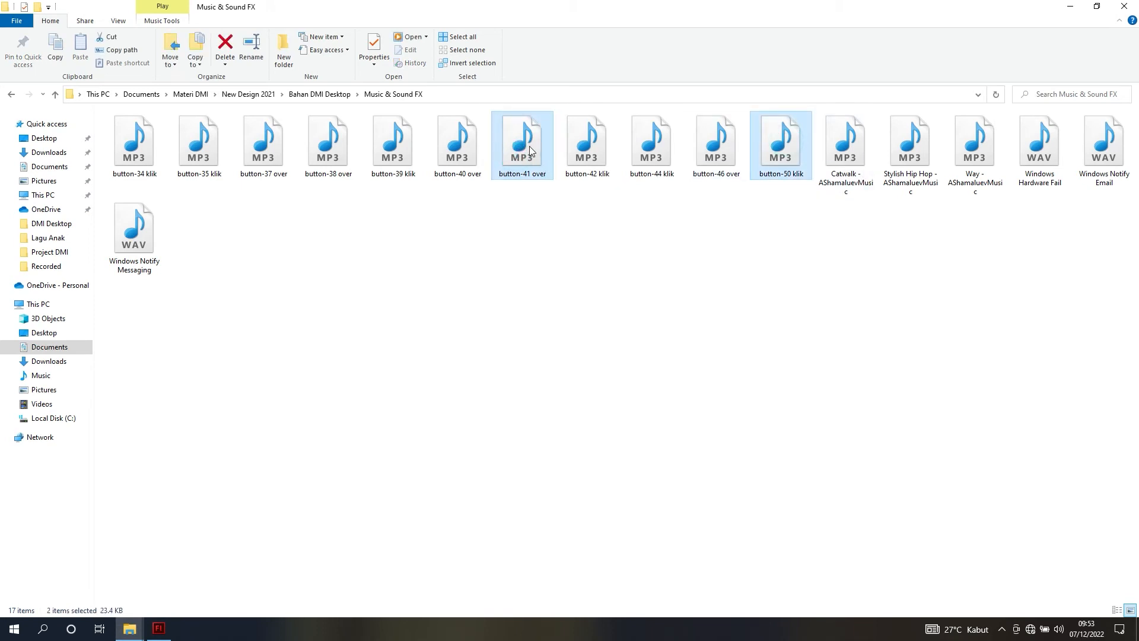
pyautogui.moveTo(529, 150); pyautogui.dragTo(444, 375)
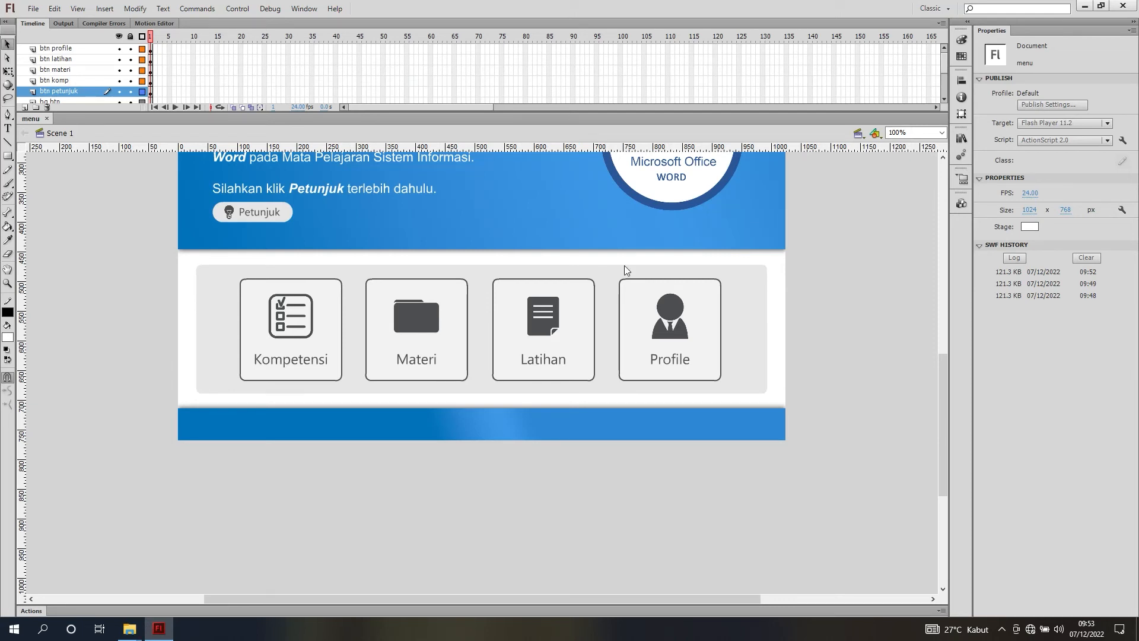
pyautogui.scroll(5, 856, 218)
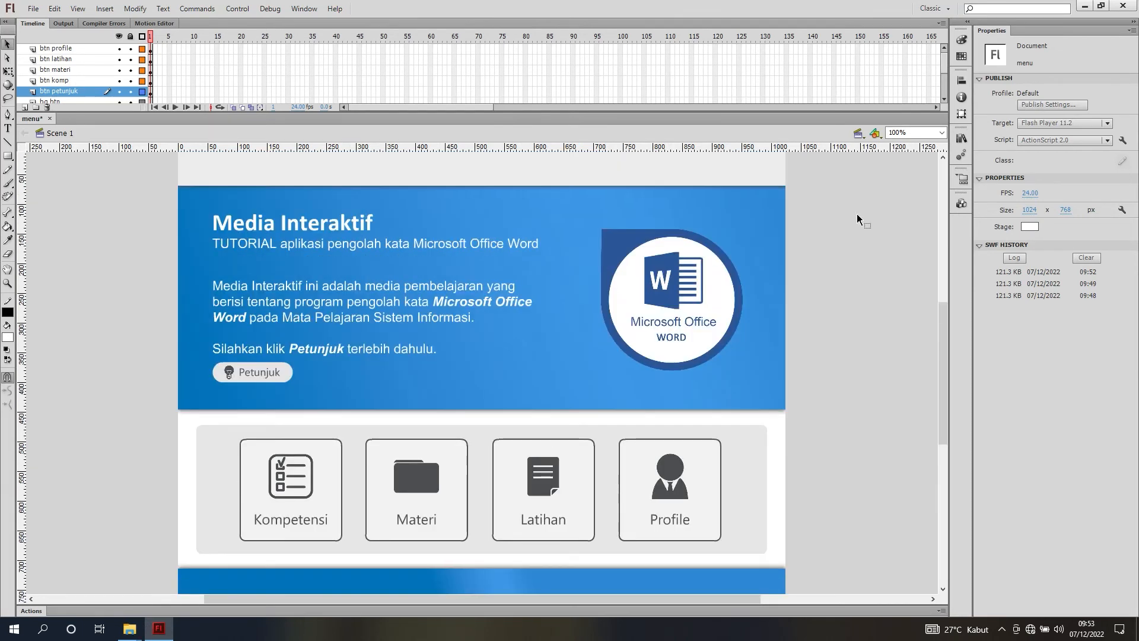
# - Play the imported button-41 over.mp3 and button-50 klik.mp3 sounds in the library preview
pyautogui.click(962, 139)
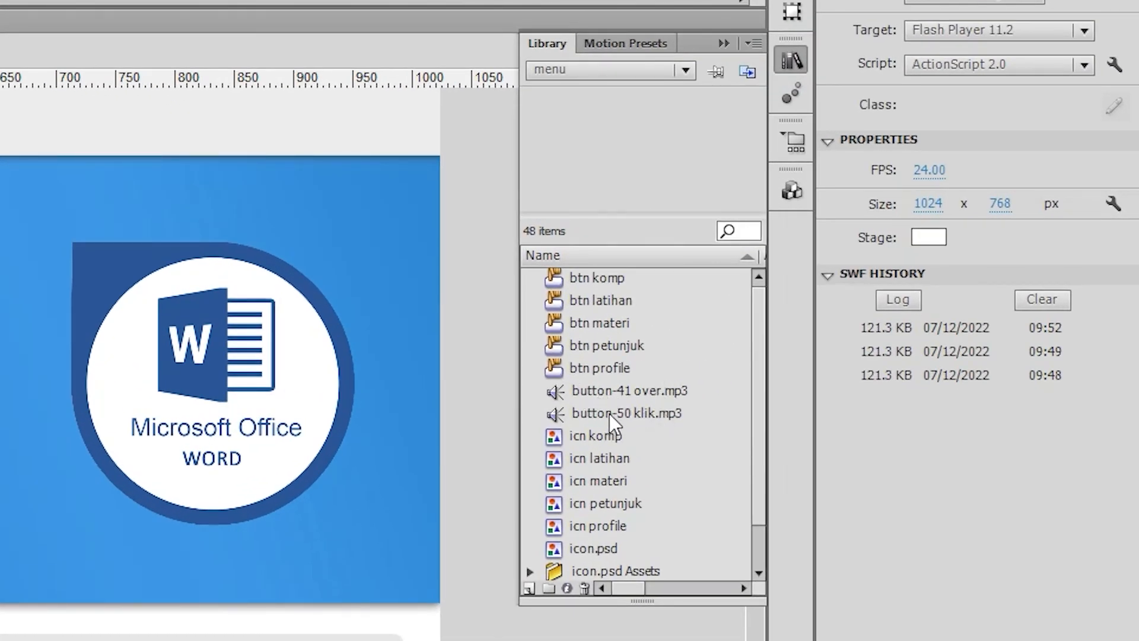
pyautogui.click(635, 392)
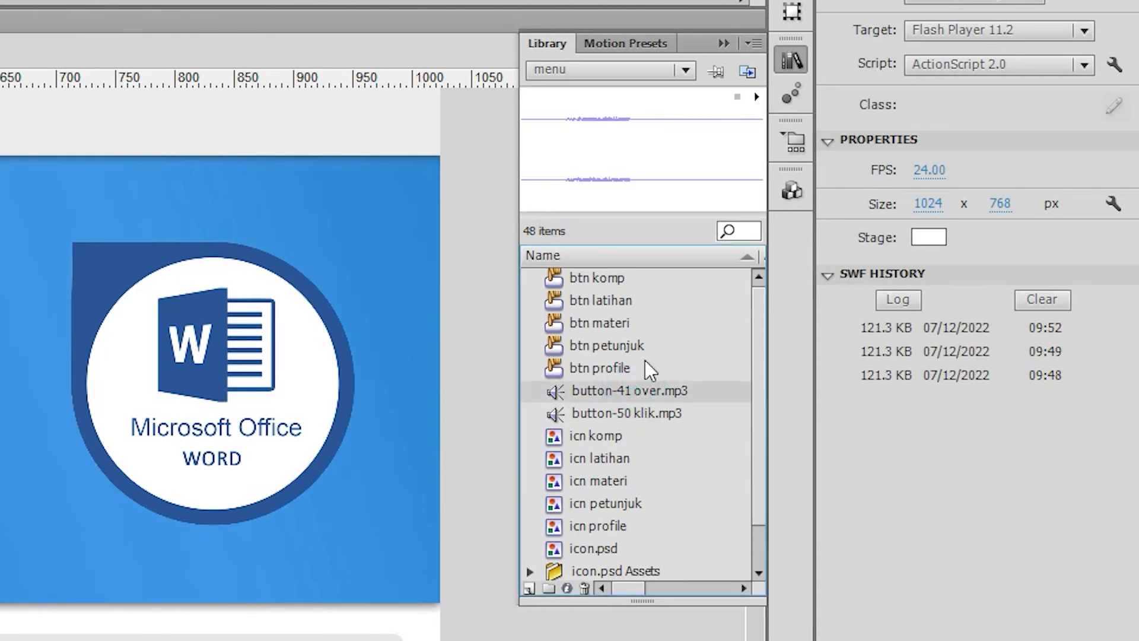
pyautogui.click(756, 96)
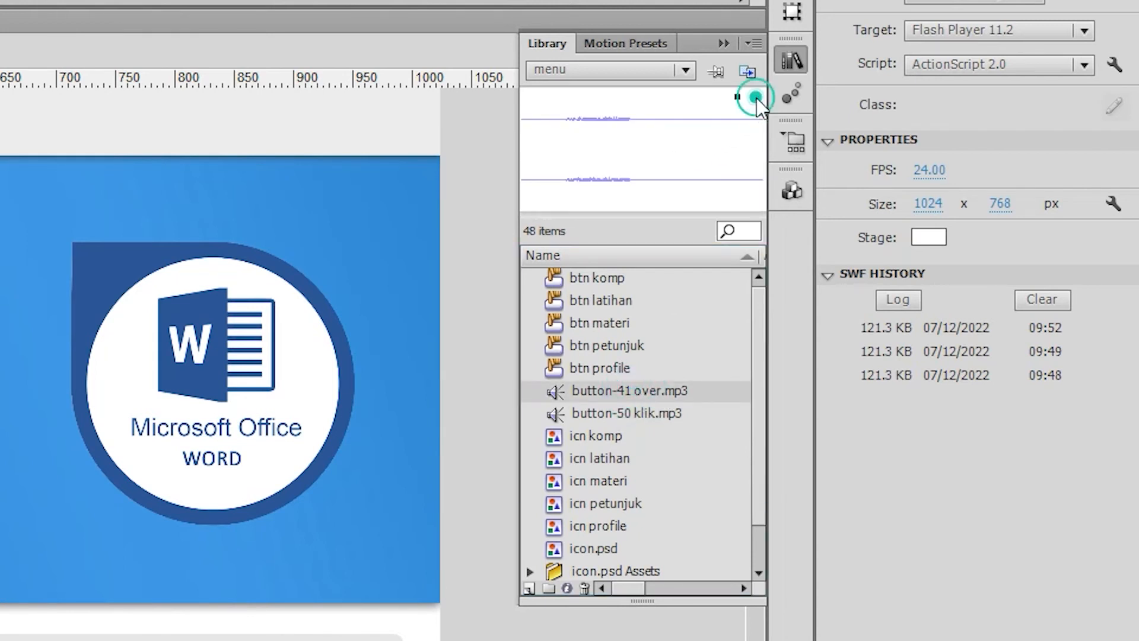
pyautogui.click(651, 413)
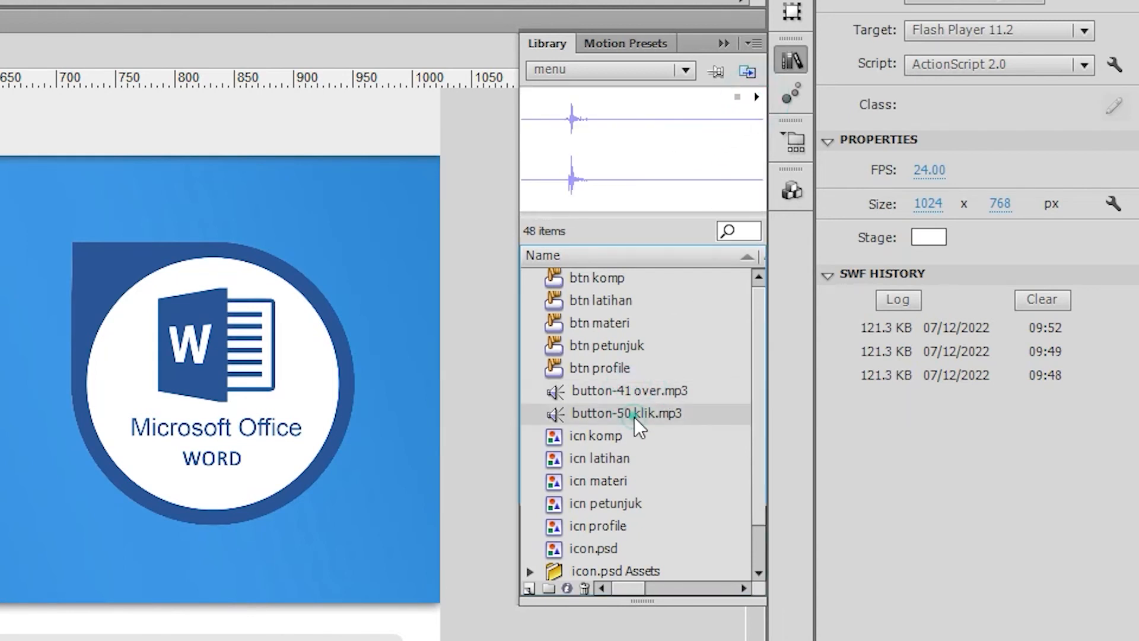
pyautogui.click(756, 96)
# - Set the compression of button-41 over.mp3 to Raw, without stereo-to-mono conversion, at a 44kHz sample rate
pyautogui.click(638, 397)
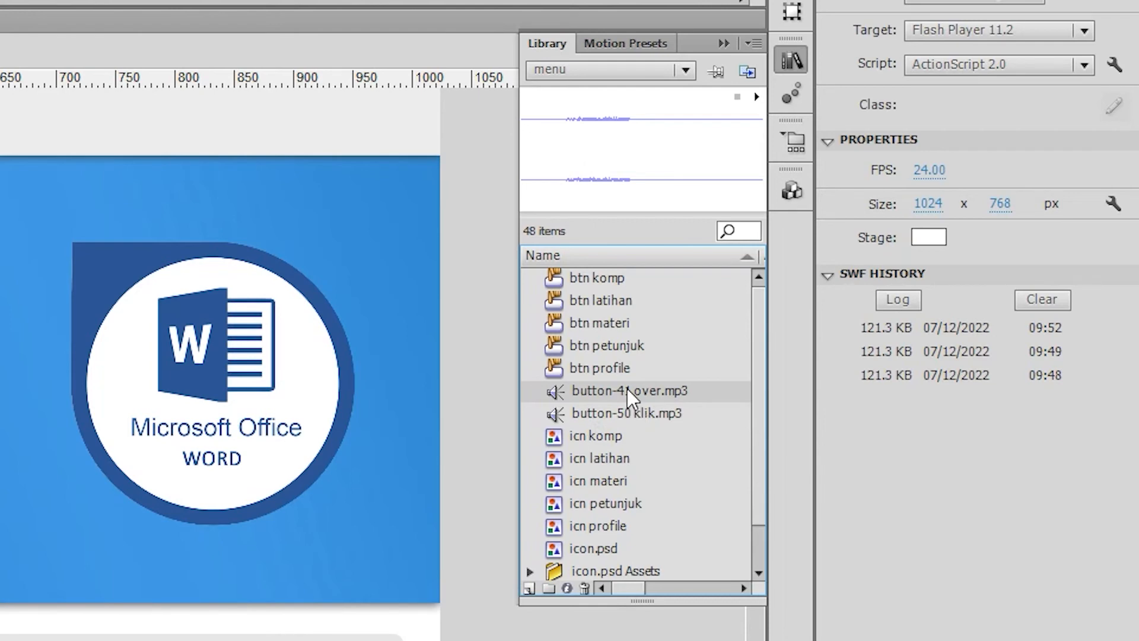
pyautogui.rightClick(628, 389)
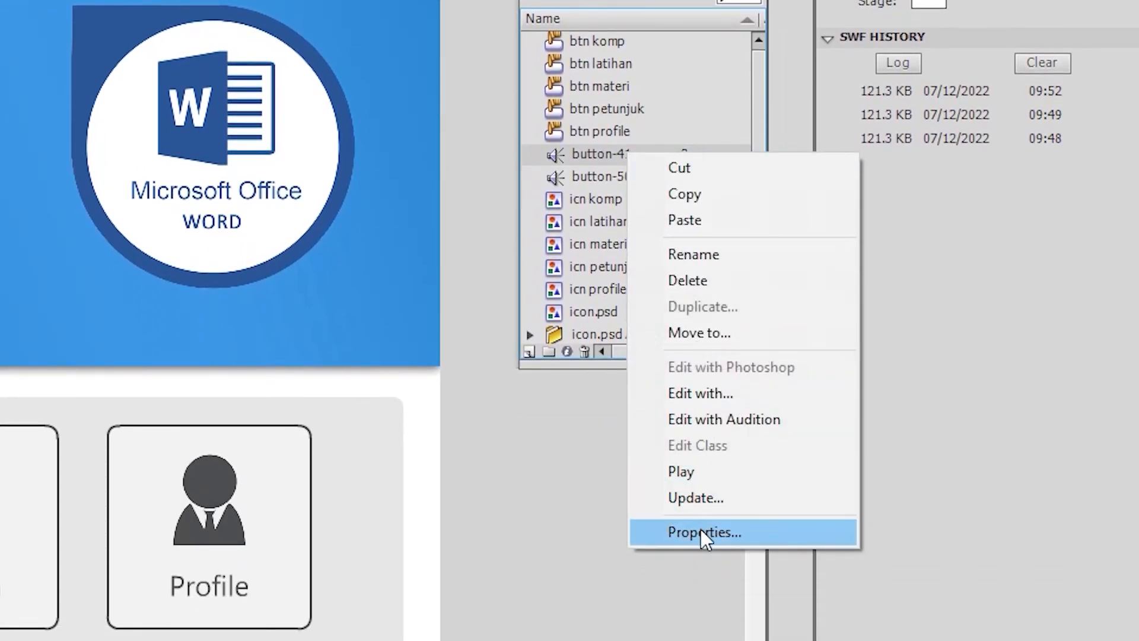
pyautogui.click(700, 640)
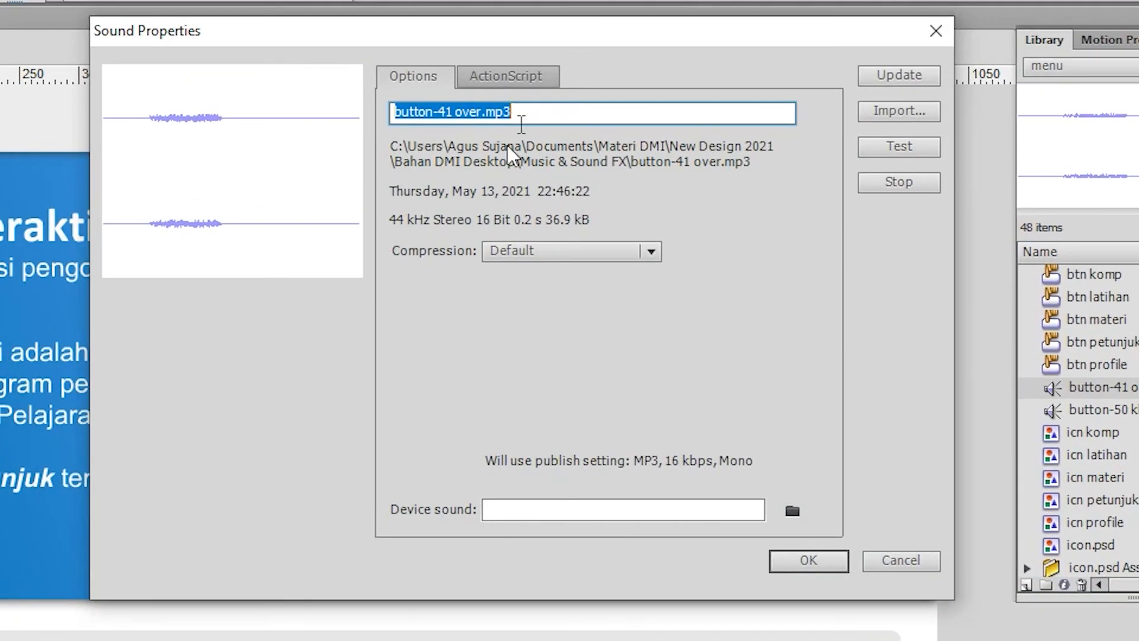
pyautogui.click(545, 251)
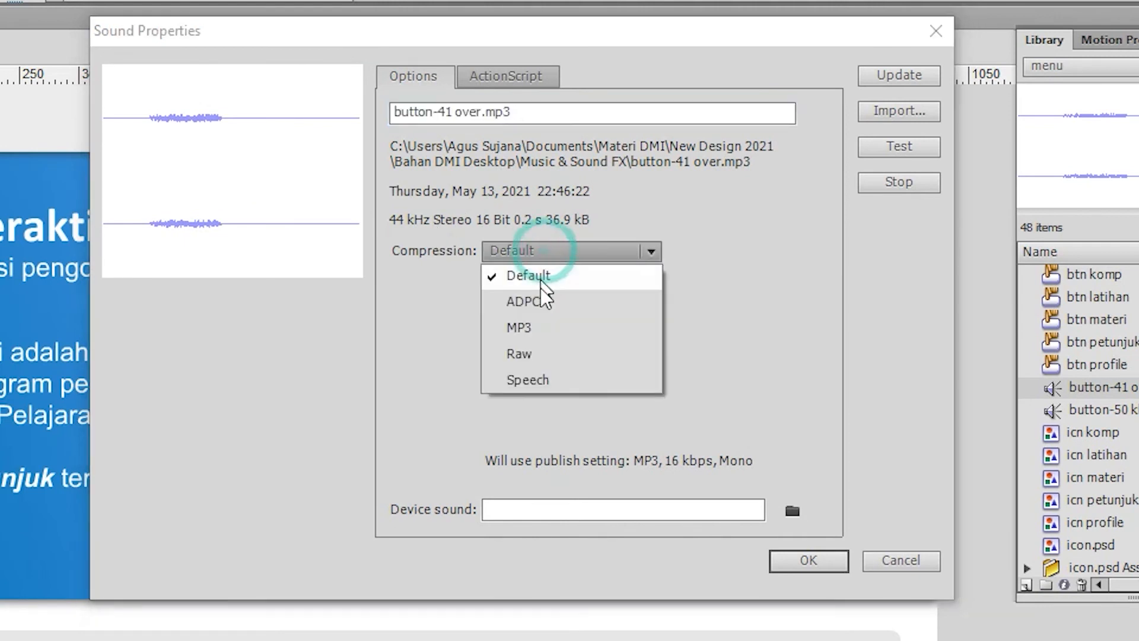
pyautogui.click(539, 353)
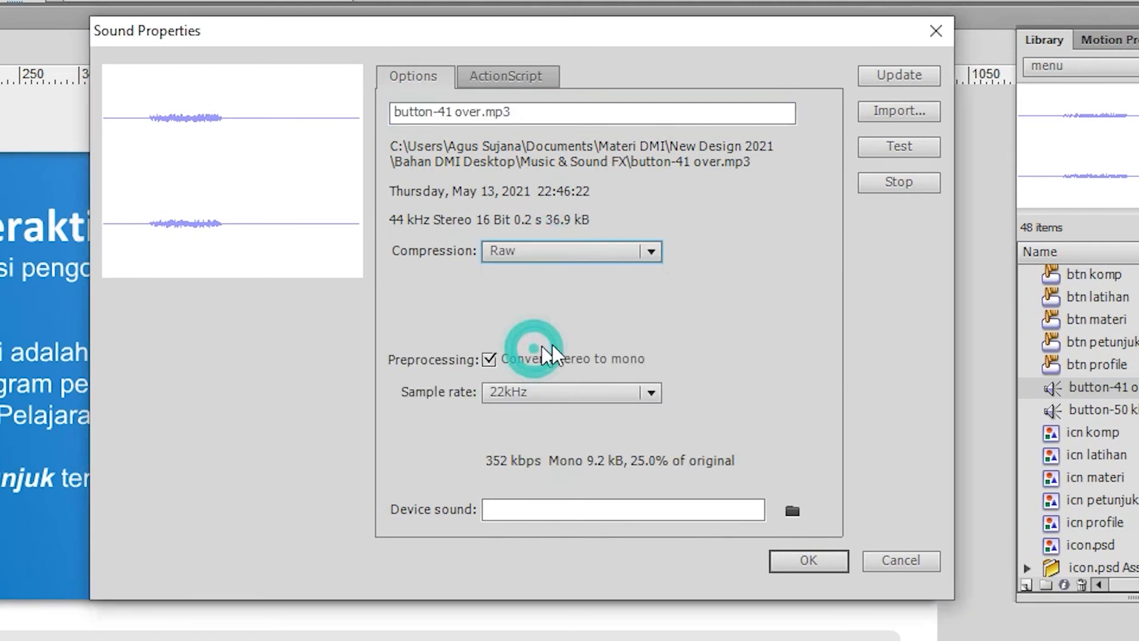
pyautogui.click(491, 362)
pyautogui.click(546, 396)
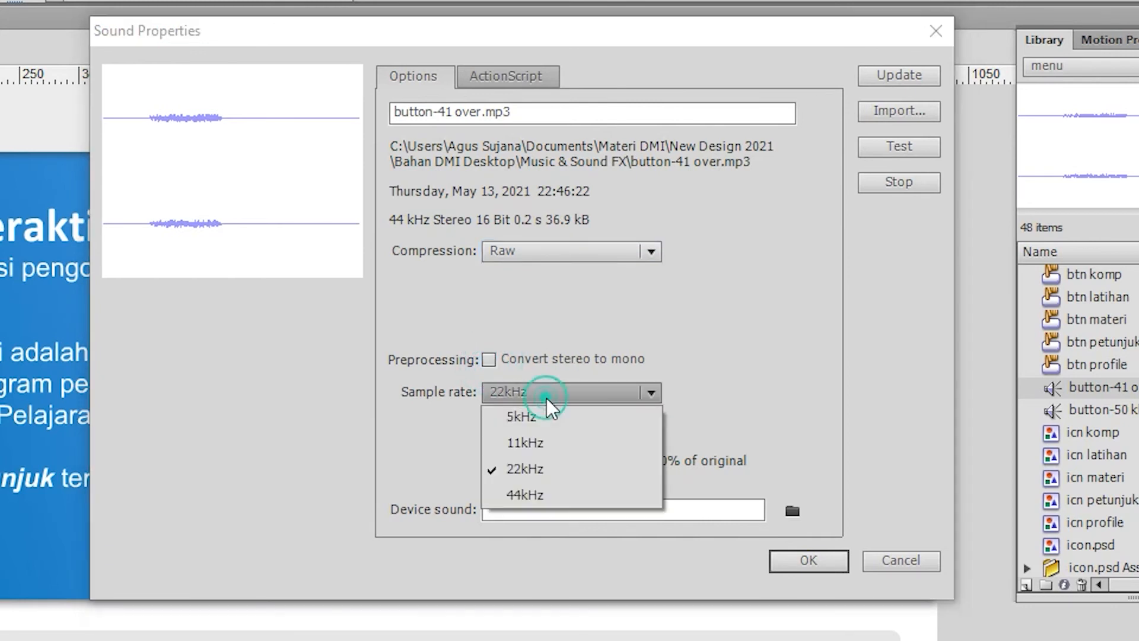
pyautogui.click(536, 496)
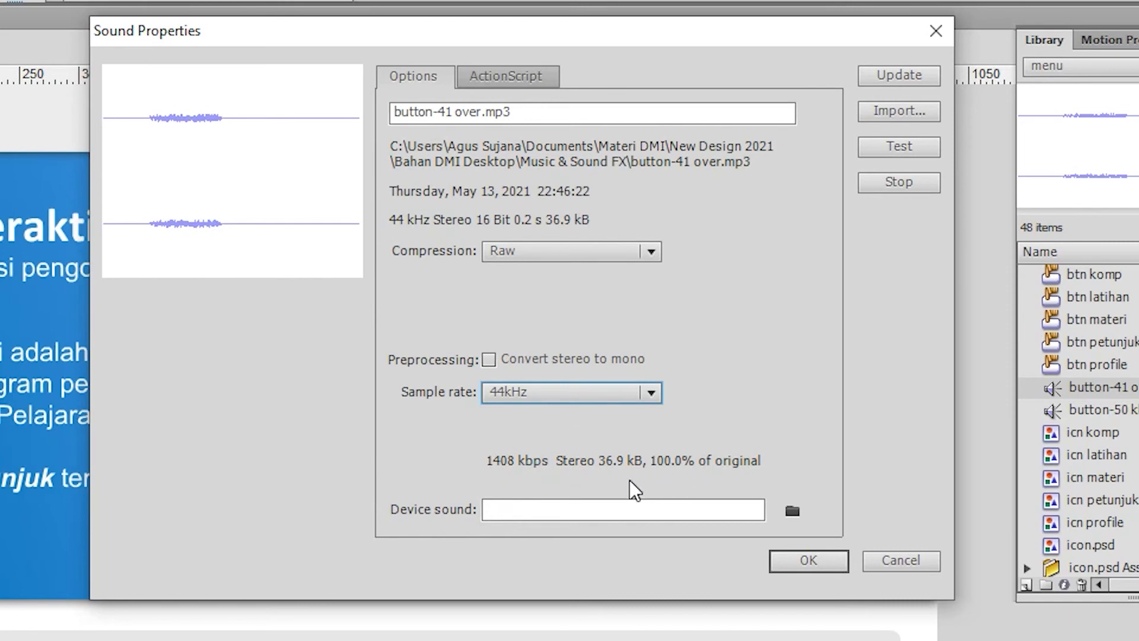
pyautogui.click(816, 561)
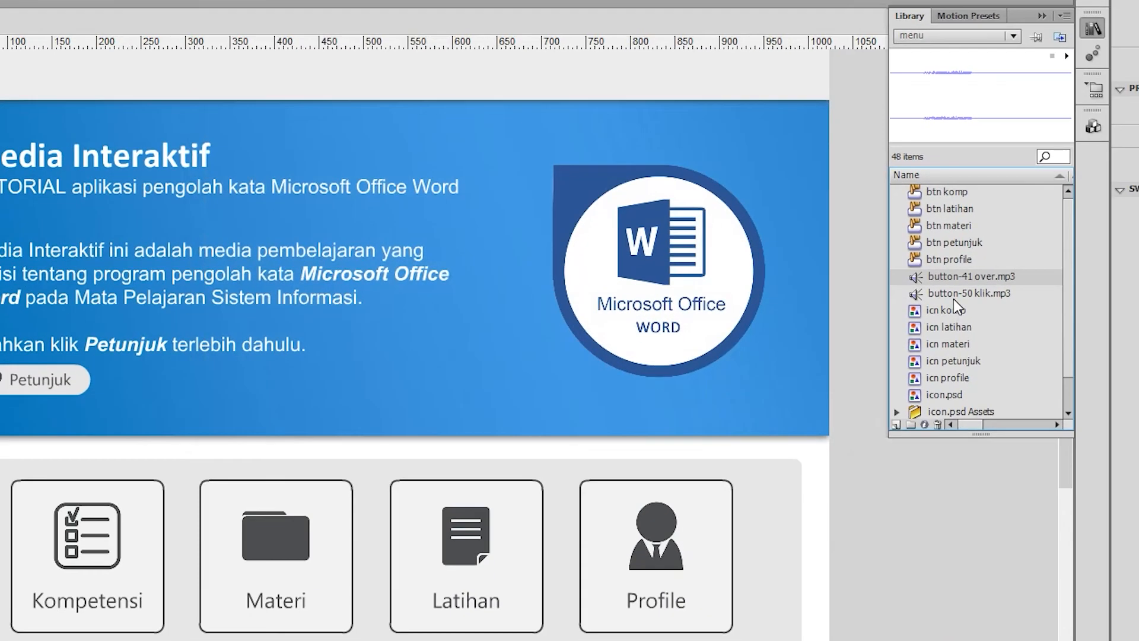
# - Set the compression of button-50 klik.mp3 to Raw, without stereo-to-mono conversion, at a 44kHz sample rate
pyautogui.rightClick(1070, 385)
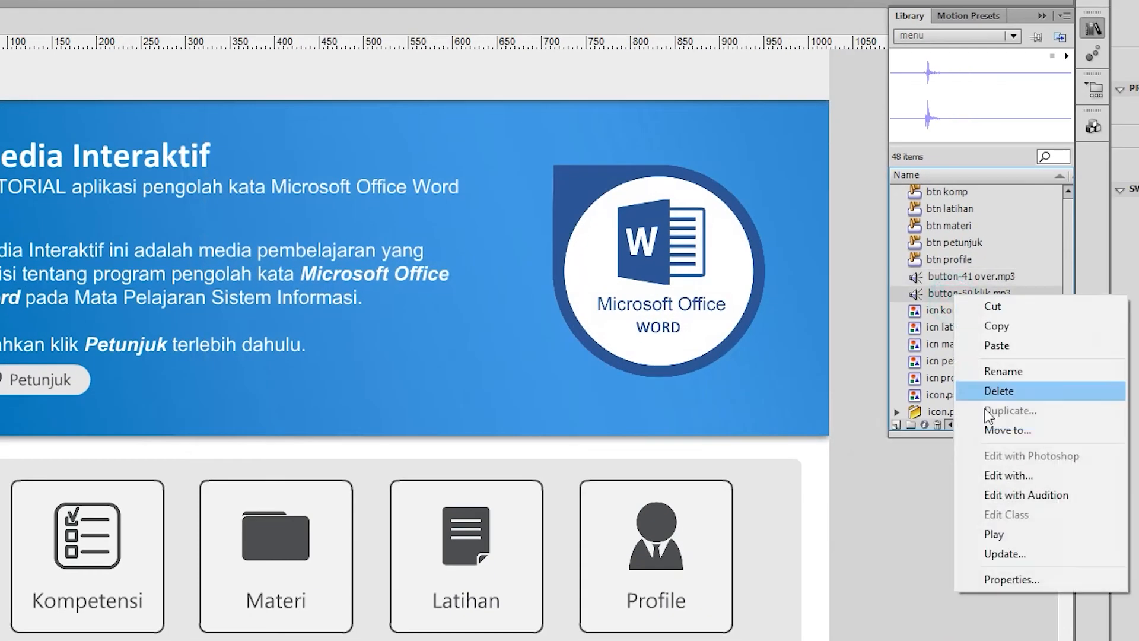
pyautogui.click(1002, 581)
pyautogui.click(586, 175)
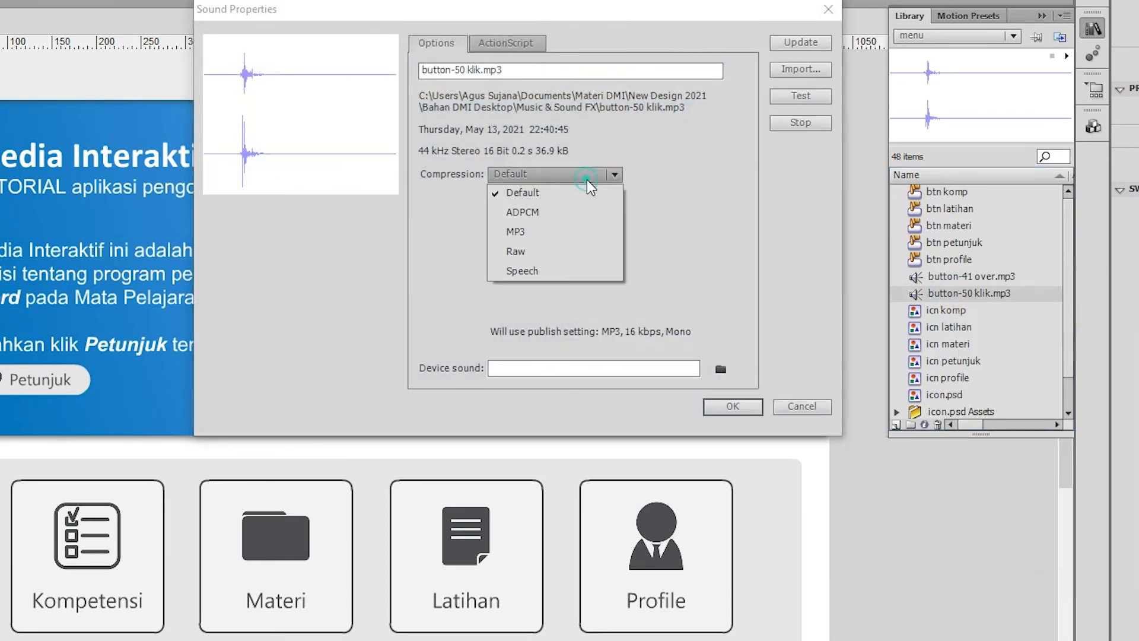
pyautogui.click(538, 252)
pyautogui.click(546, 257)
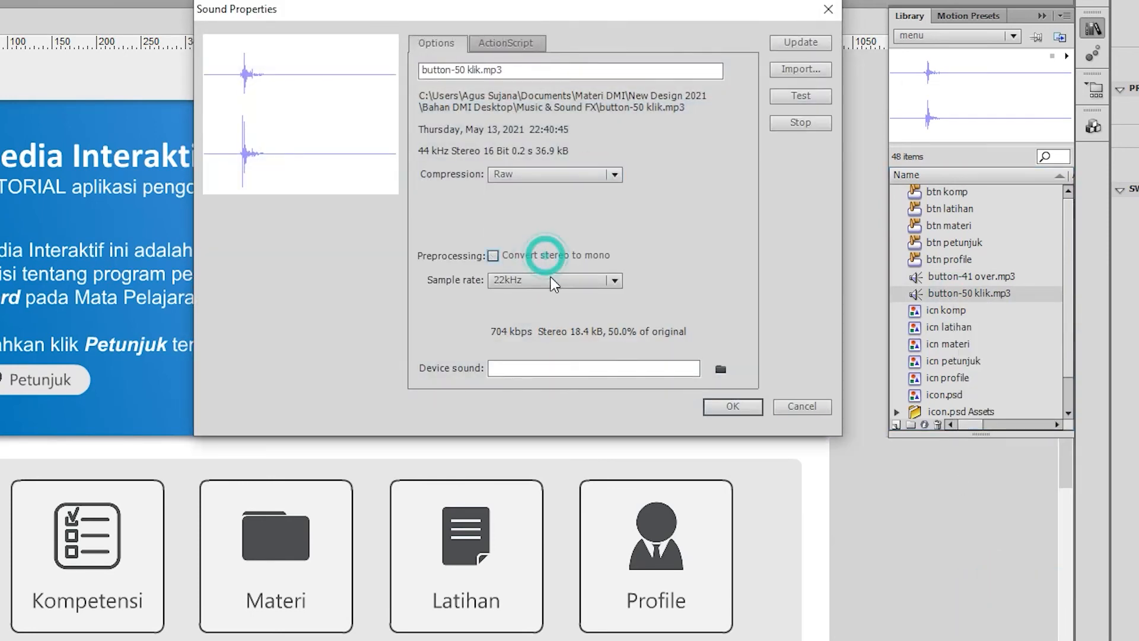
pyautogui.click(542, 279)
pyautogui.click(535, 353)
pyautogui.click(735, 410)
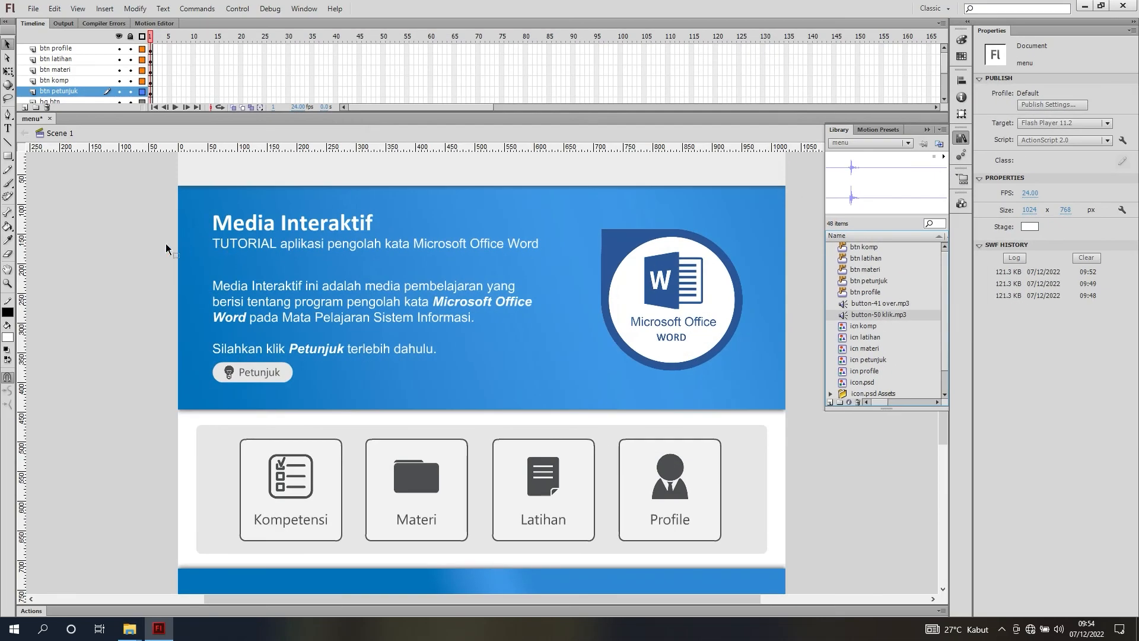
# - Inside the Kompetensi button, assign the sound button-41 over.mp3 to the Over frame of the txt layer
pyautogui.click(134, 248)
pyautogui.scroll(-3, 142, 255)
pyautogui.scroll(-5, 142, 252)
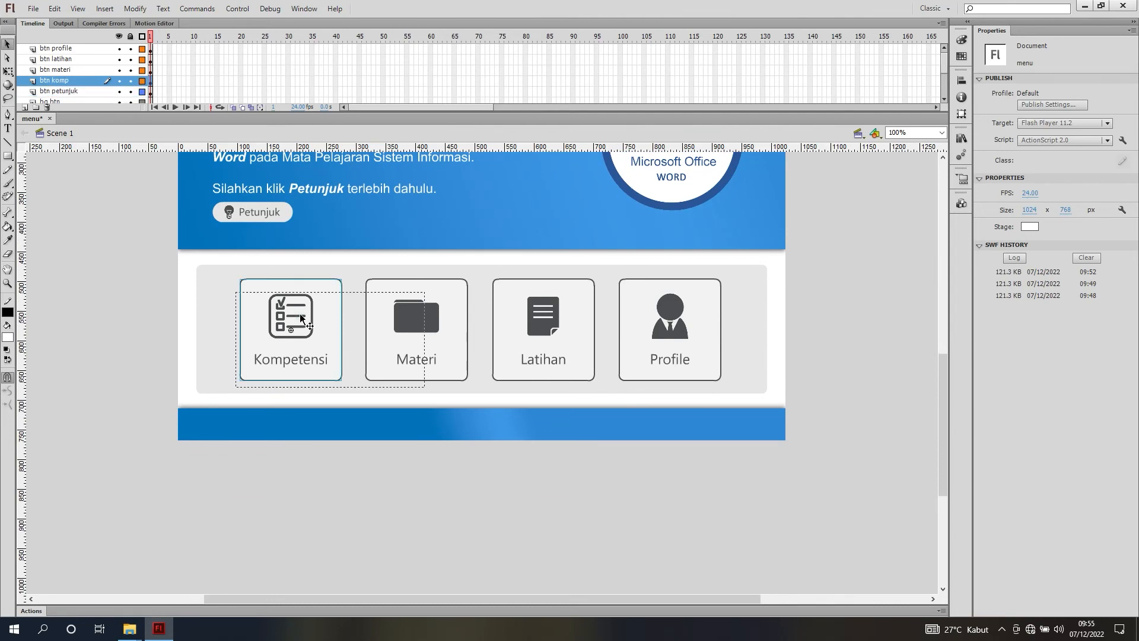
pyautogui.doubleClick(305, 320)
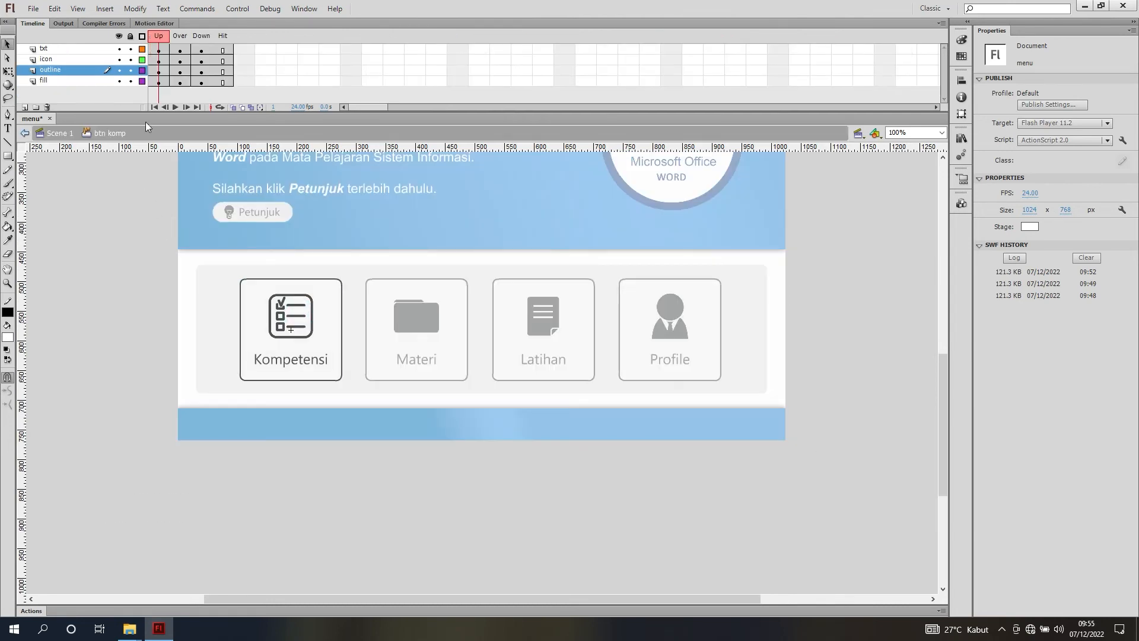
pyautogui.click(180, 41)
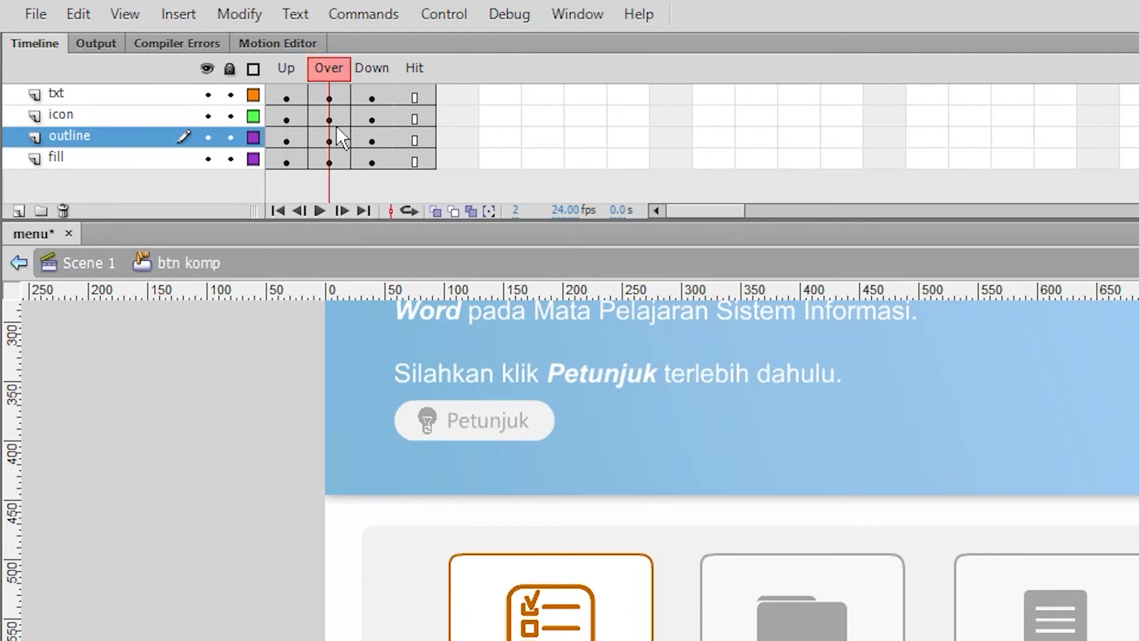
pyautogui.click(334, 95)
pyautogui.click(331, 117)
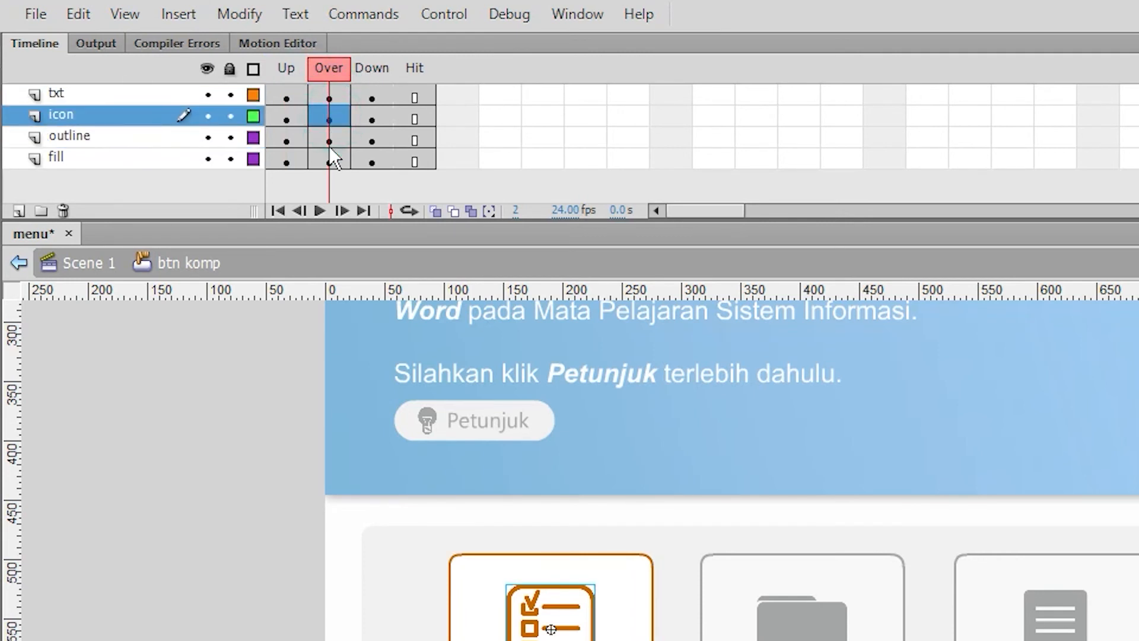
pyautogui.click(329, 143)
pyautogui.click(329, 161)
pyautogui.click(331, 98)
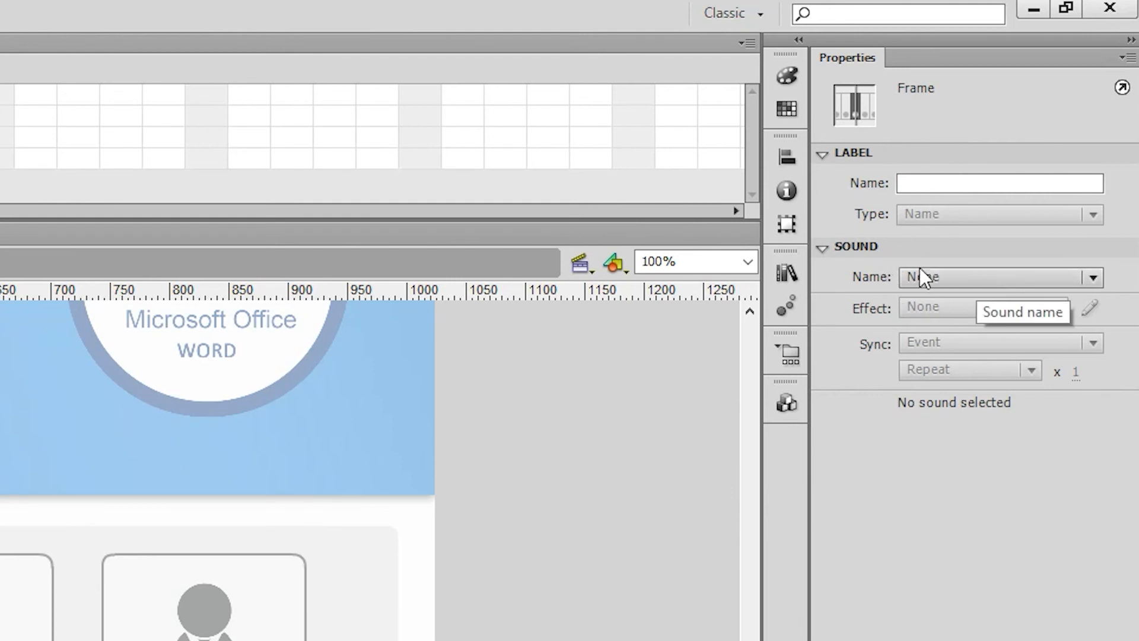
pyautogui.click(953, 277)
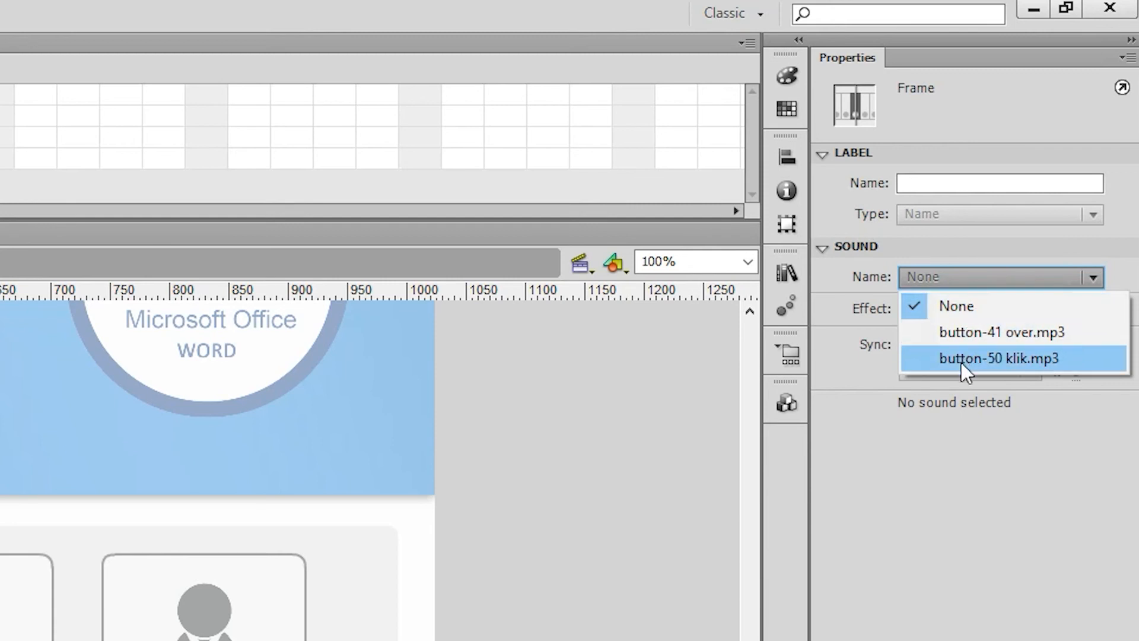
pyautogui.click(1047, 333)
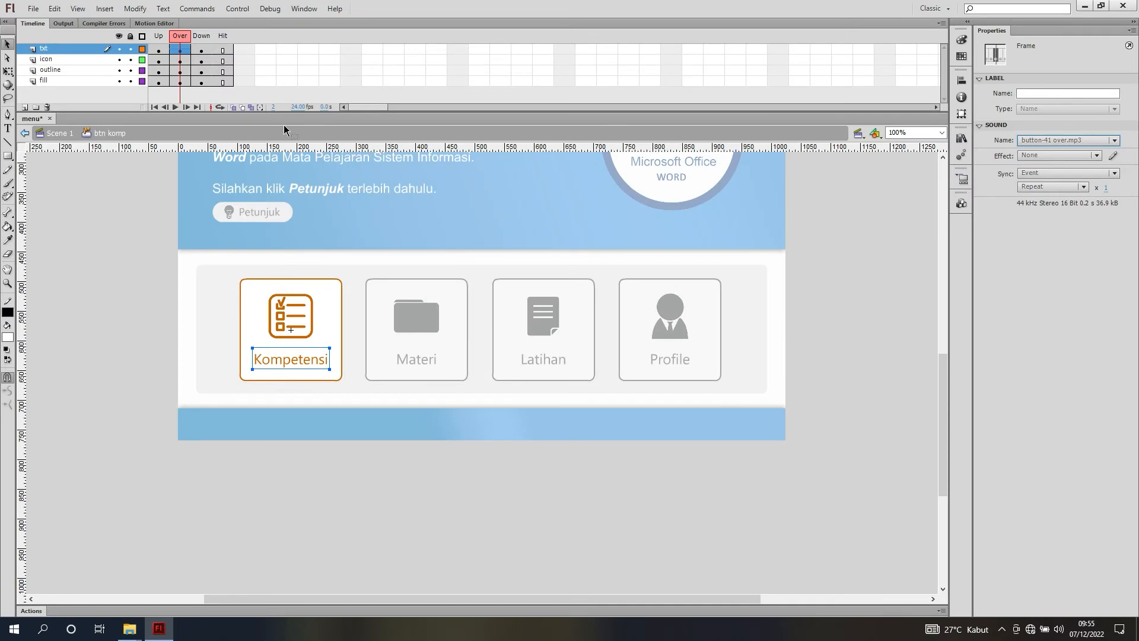
# - Assign button-50 klik.mp3 to the Down frame of the Kompetensi button's txt layer and return to Scene 1
pyautogui.click(202, 51)
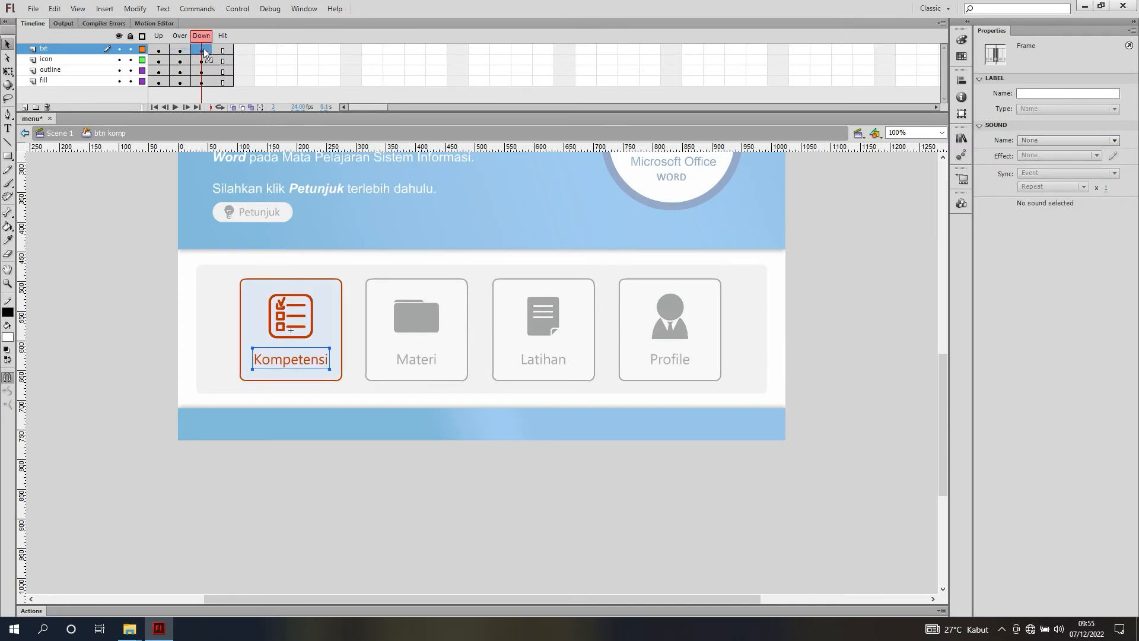
pyautogui.click(1041, 140)
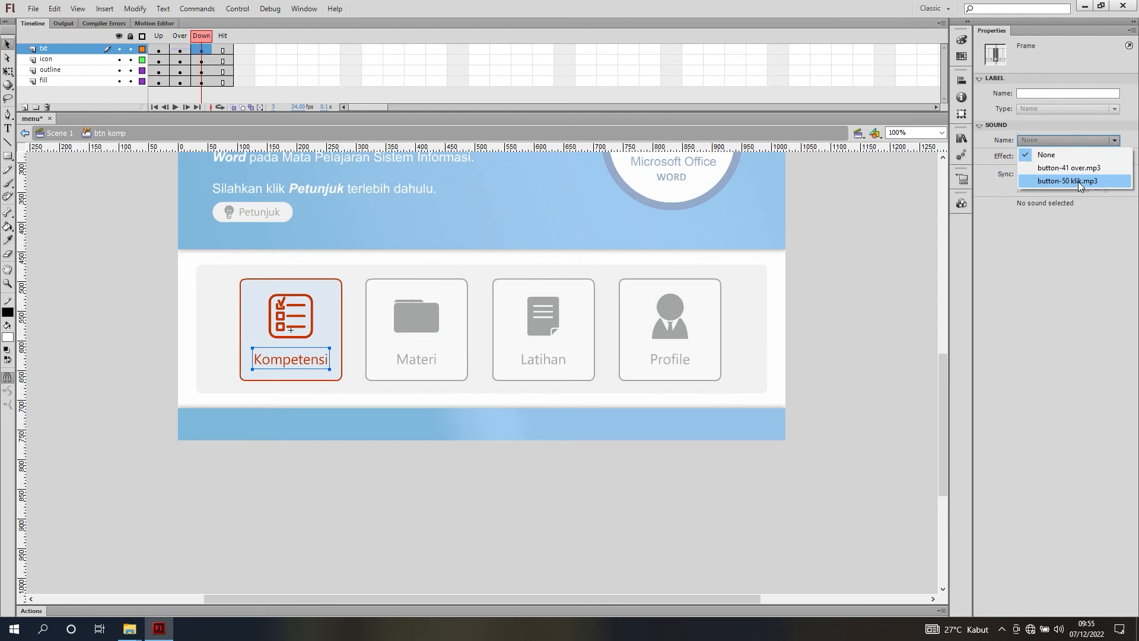
pyautogui.click(1077, 182)
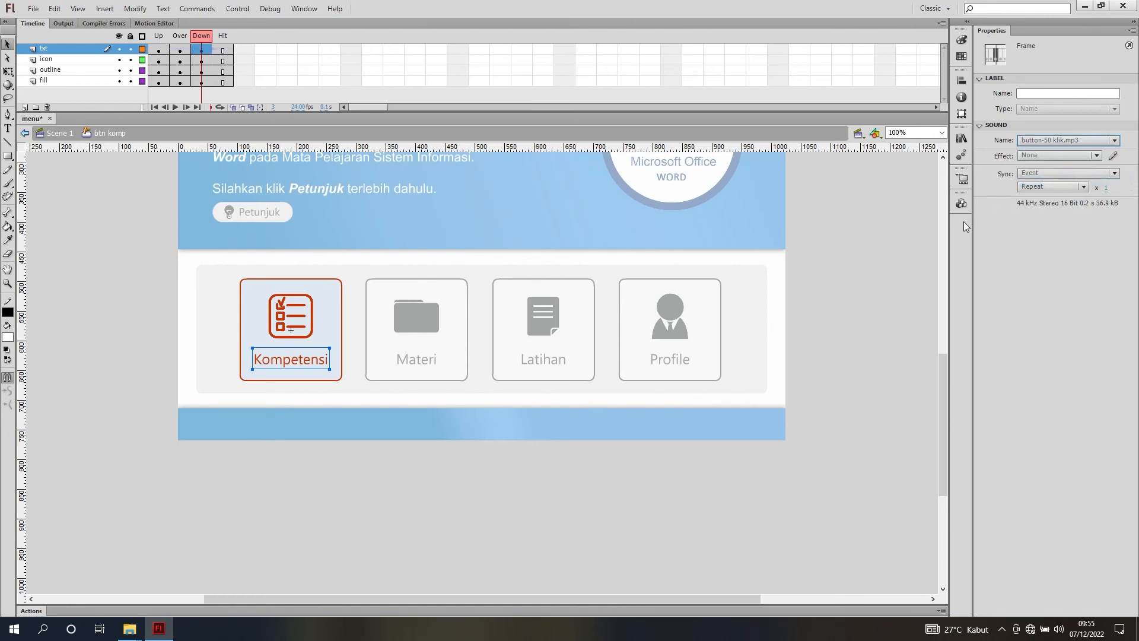
pyautogui.click(180, 36)
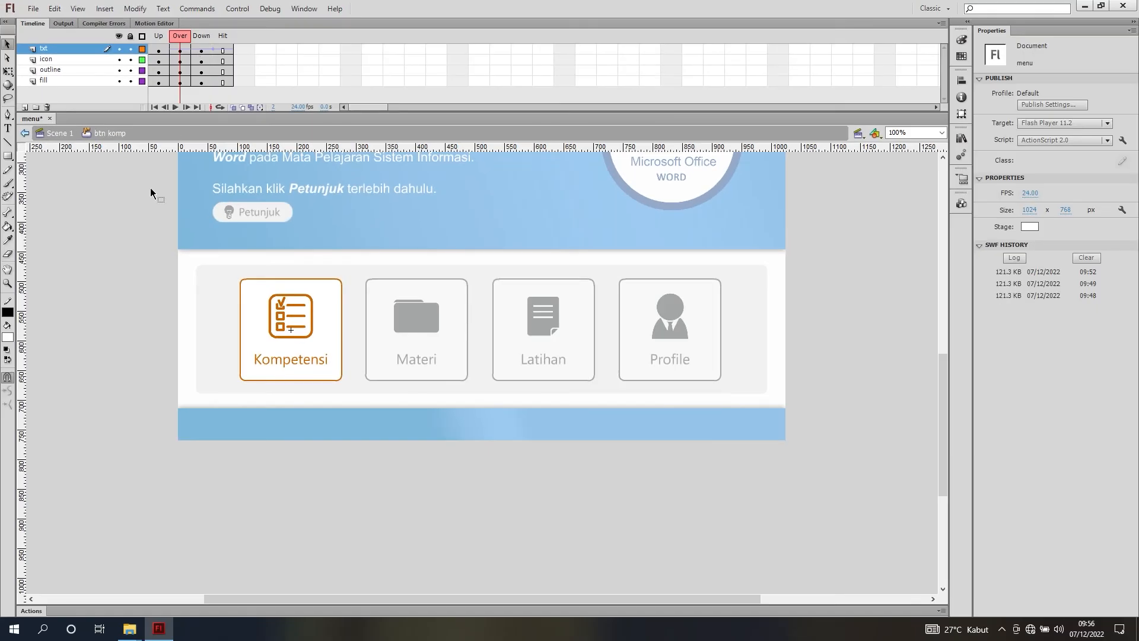
pyautogui.click(67, 134)
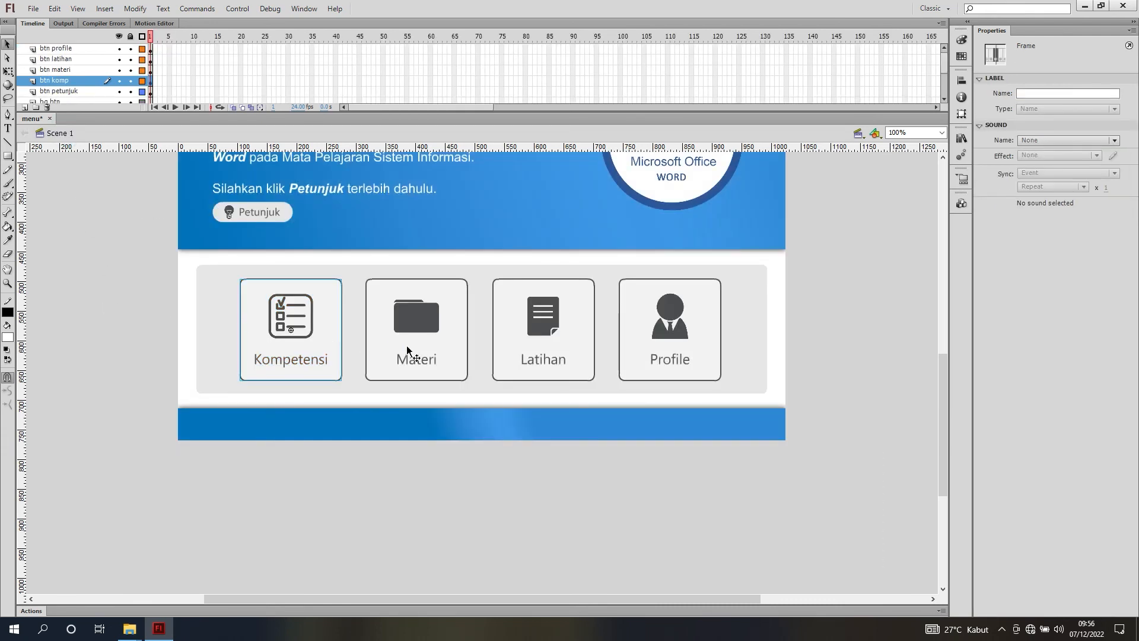
# - Inside the Materi button, assign button-41 over.mp3 to the txt layer's Over frame and button-50 klik.mp3 to its Down frame, and return to Scene 1
pyautogui.doubleClick(415, 336)
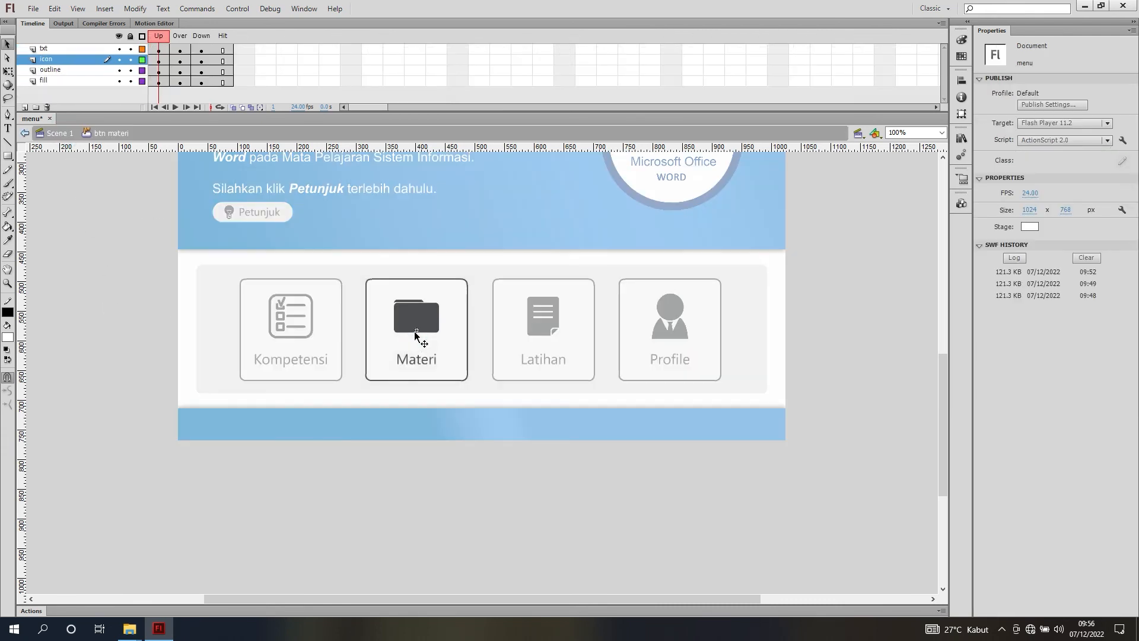
pyautogui.click(180, 50)
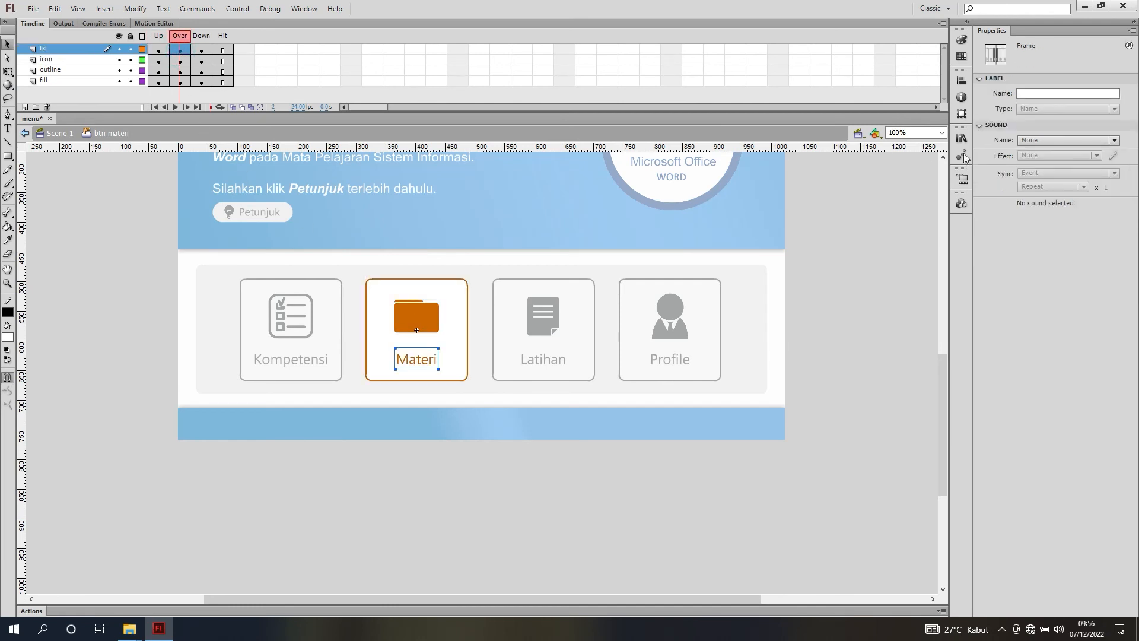
pyautogui.click(1079, 140)
pyautogui.click(1044, 168)
pyautogui.click(202, 49)
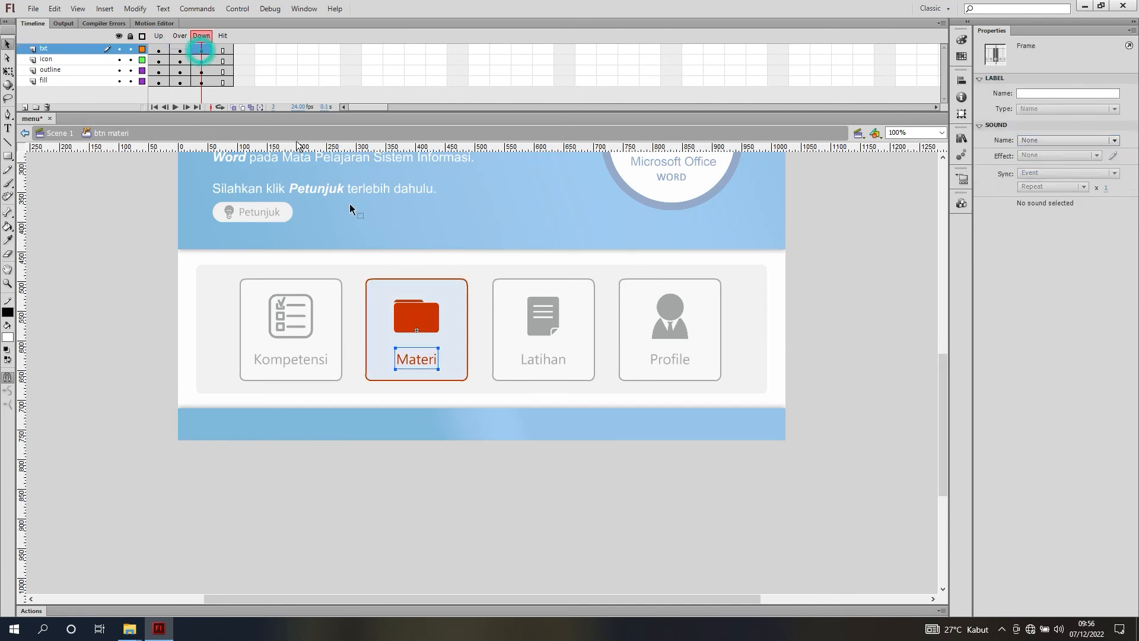
pyautogui.click(1068, 140)
pyautogui.click(1044, 181)
pyautogui.click(60, 133)
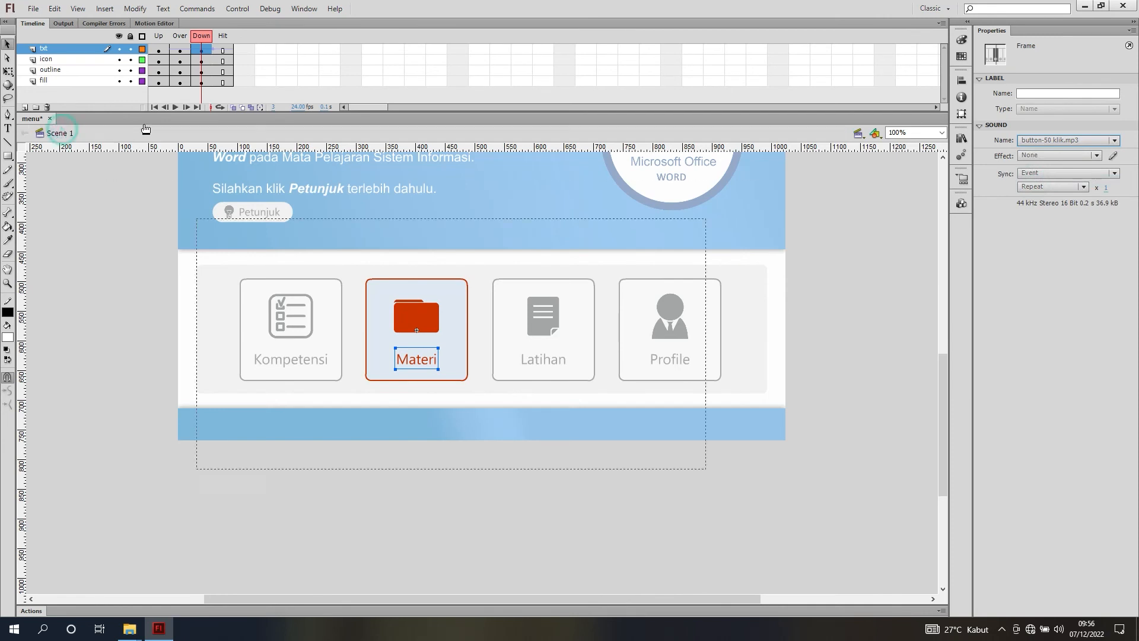
# - Inside the Latihan button, assign button-41 over.mp3 to the txt layer's Over frame and button-50 klik.mp3 to its Down frame, and return to Scene 1
pyautogui.doubleClick(543, 320)
pyautogui.click(180, 50)
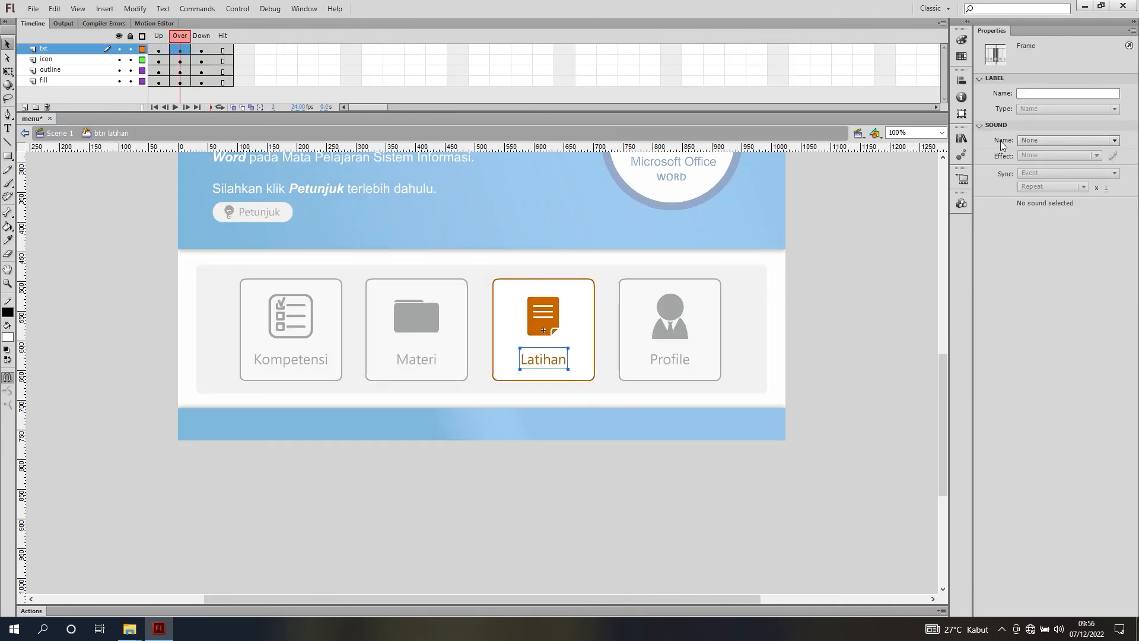
pyautogui.click(1061, 140)
pyautogui.click(1048, 168)
pyautogui.click(201, 50)
pyautogui.click(1075, 141)
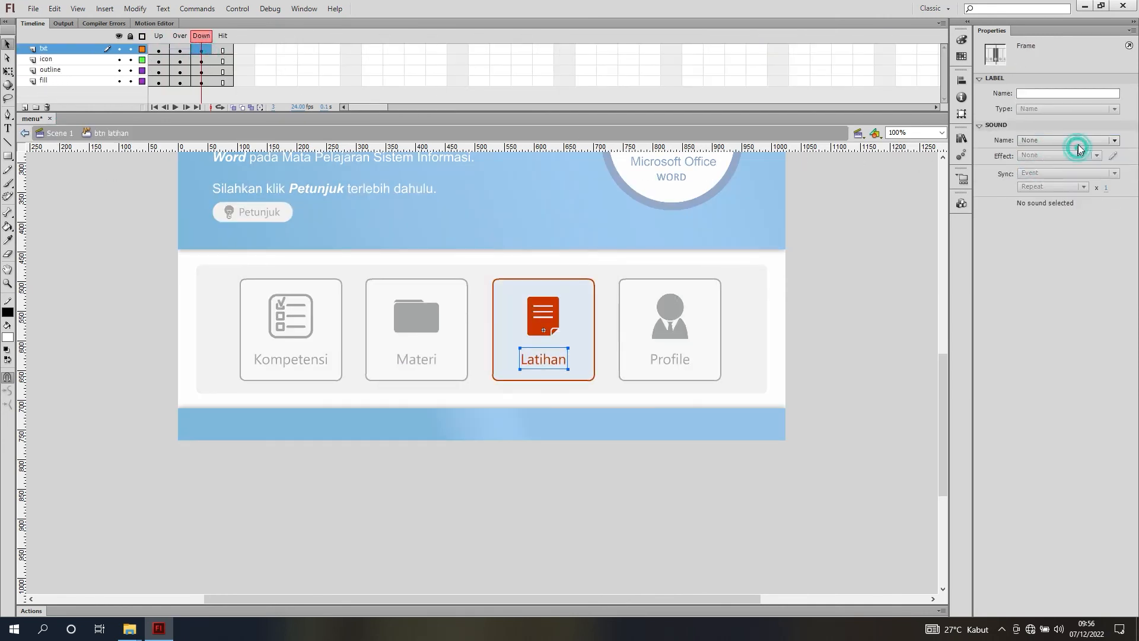
pyautogui.click(1067, 181)
pyautogui.click(60, 133)
# - Inside the Profile button, assign button-41 over.mp3 to the txt layer's Over frame and button-50 klik.mp3 to its Down frame, and return to Scene 1
pyautogui.doubleClick(667, 329)
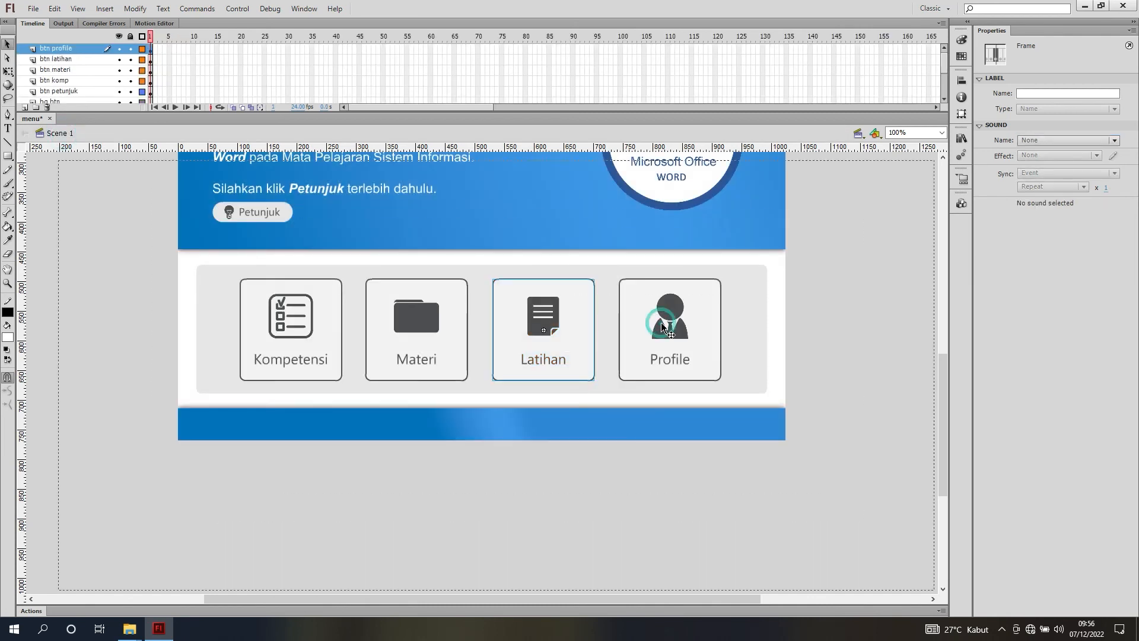
pyautogui.click(180, 50)
pyautogui.click(1064, 140)
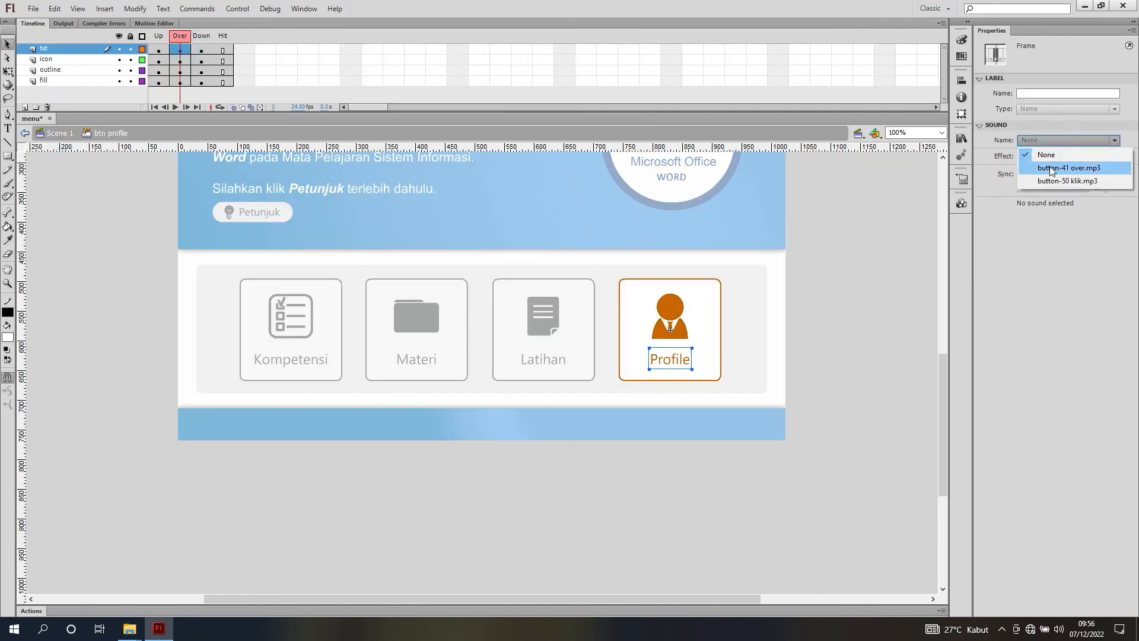
pyautogui.click(1048, 165)
pyautogui.click(201, 50)
pyautogui.click(1074, 140)
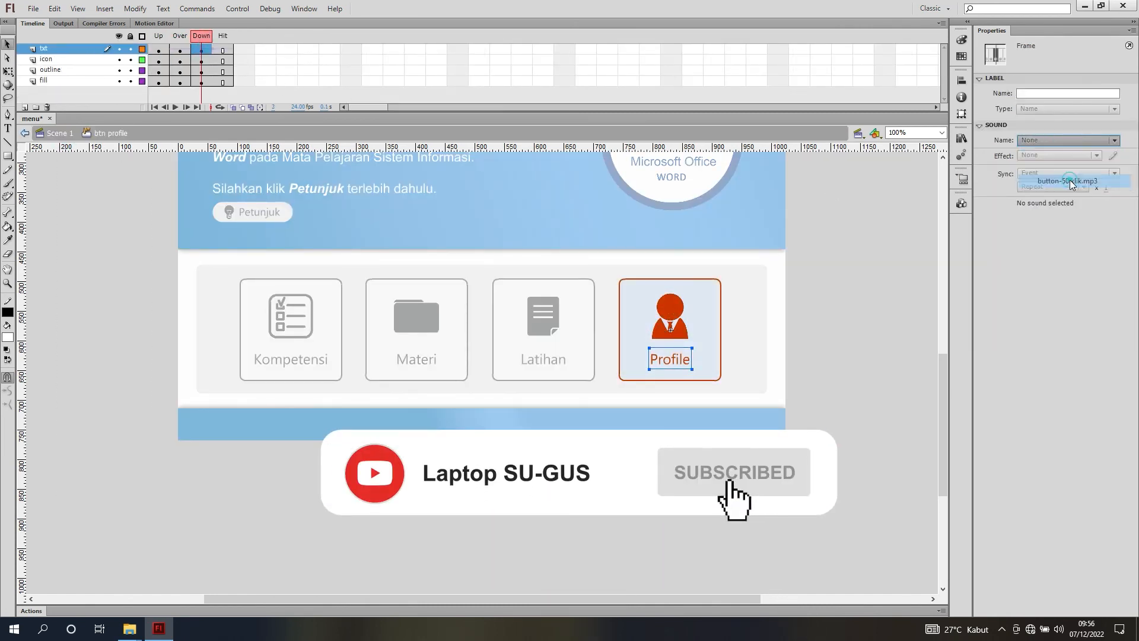
pyautogui.click(1068, 181)
pyautogui.click(64, 134)
# - Inside the Petunjuk button, assign button-41 over.mp3 to the txt layer's Over frame and button-50 klik.mp3 to its Down frame, and return to Scene 1
pyautogui.scroll(2, 320, 276)
pyautogui.click(276, 266)
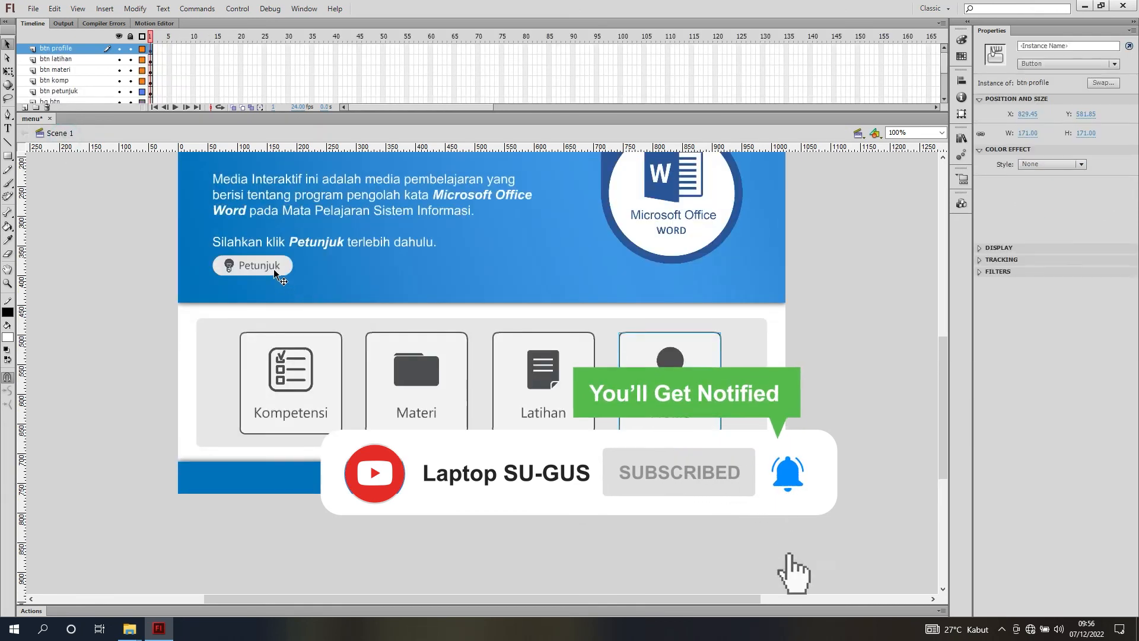
pyautogui.doubleClick(276, 265)
pyautogui.click(181, 50)
pyautogui.click(1065, 140)
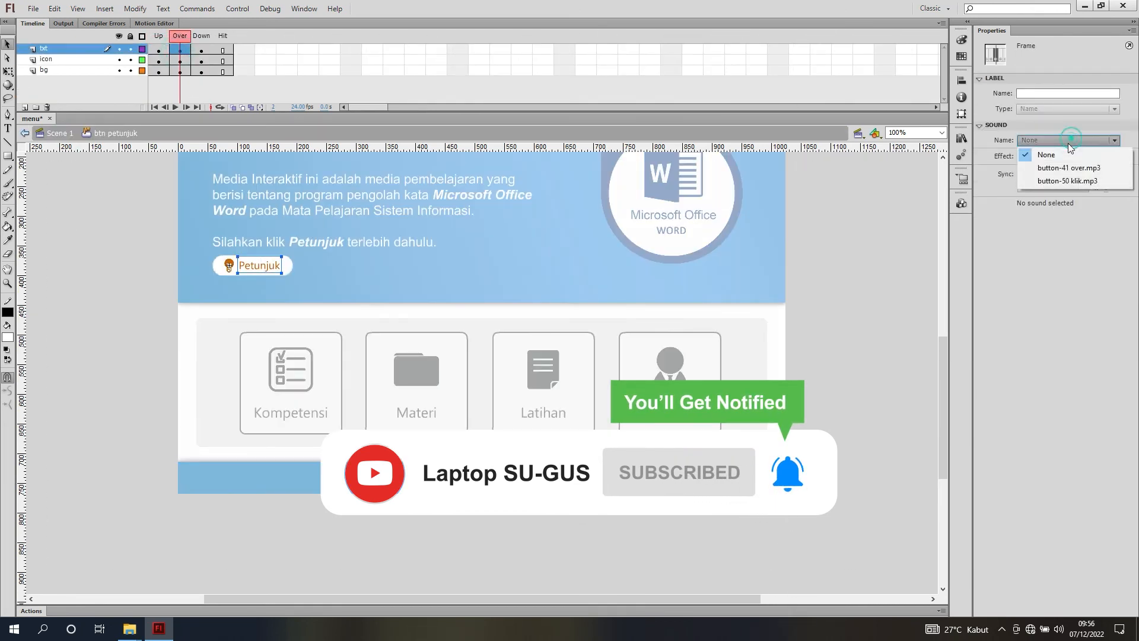
pyautogui.click(1047, 166)
pyautogui.click(201, 50)
pyautogui.click(1068, 140)
pyautogui.click(1062, 178)
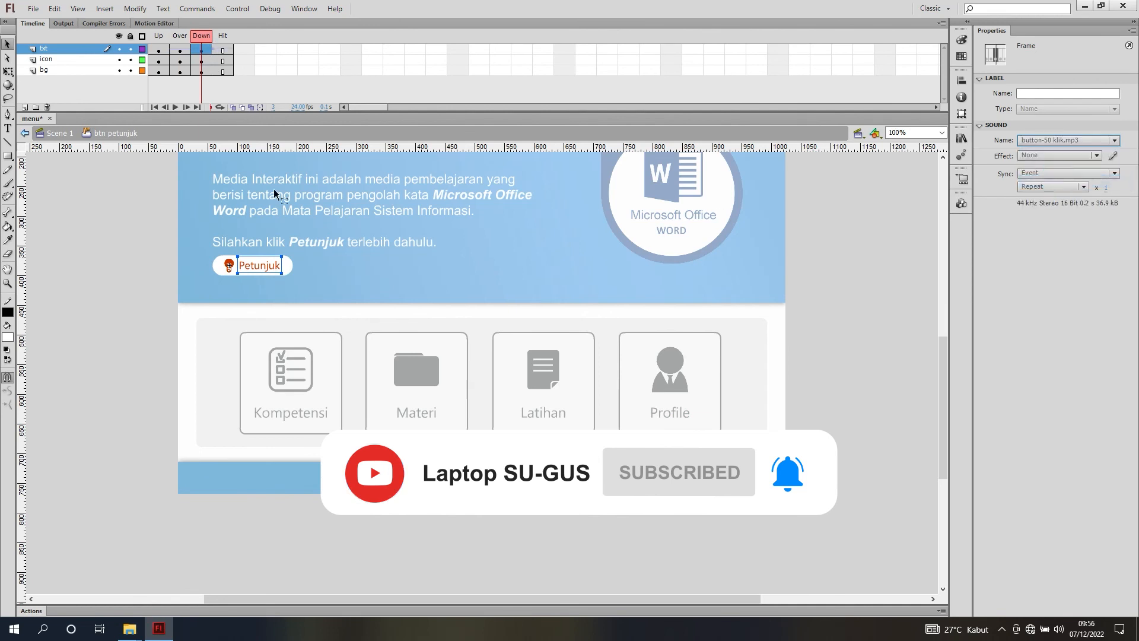
pyautogui.scroll(4, 425, 338)
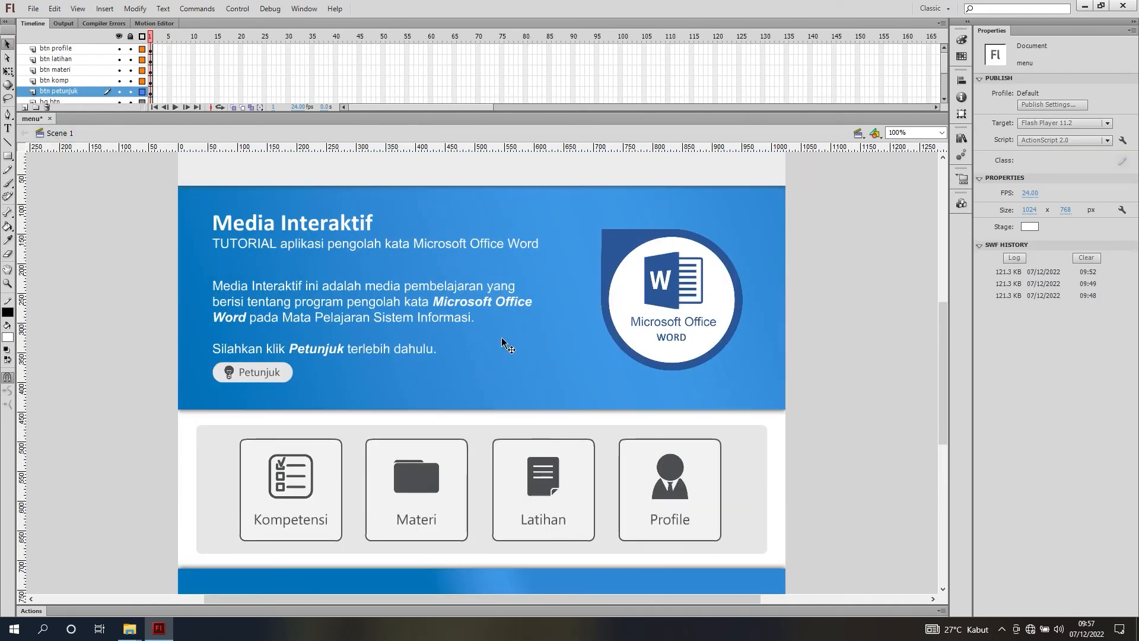
# - Test the menu movie by visiting the Materi, Latihan and Profile pages and returning to the home page after each
pyautogui.hotkey('ctrl', 'Return')
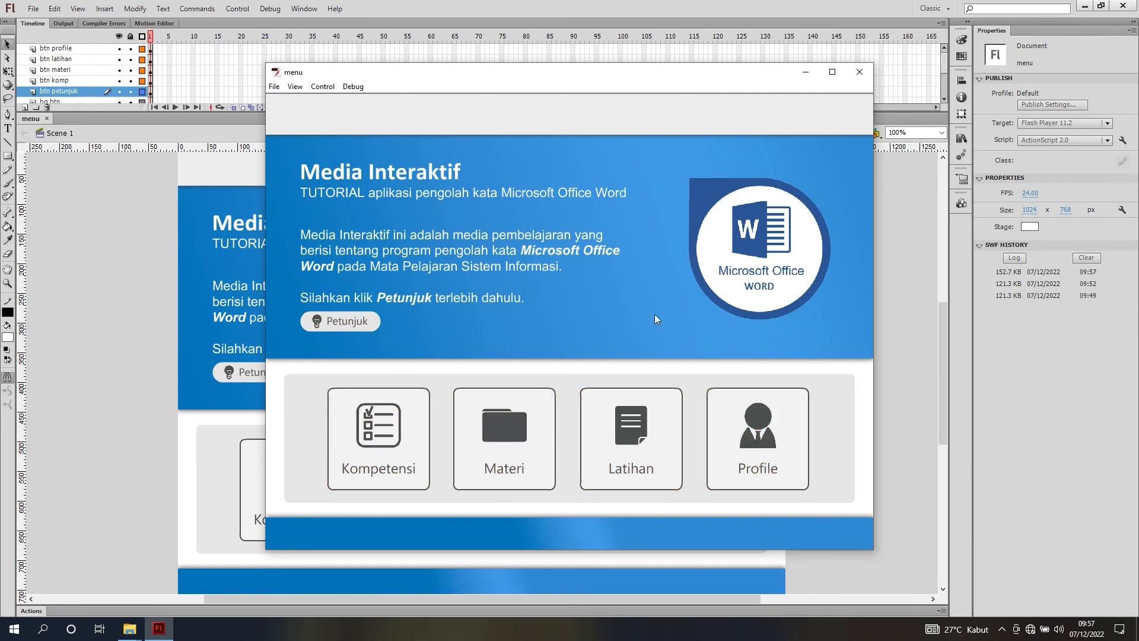
pyautogui.click(503, 438)
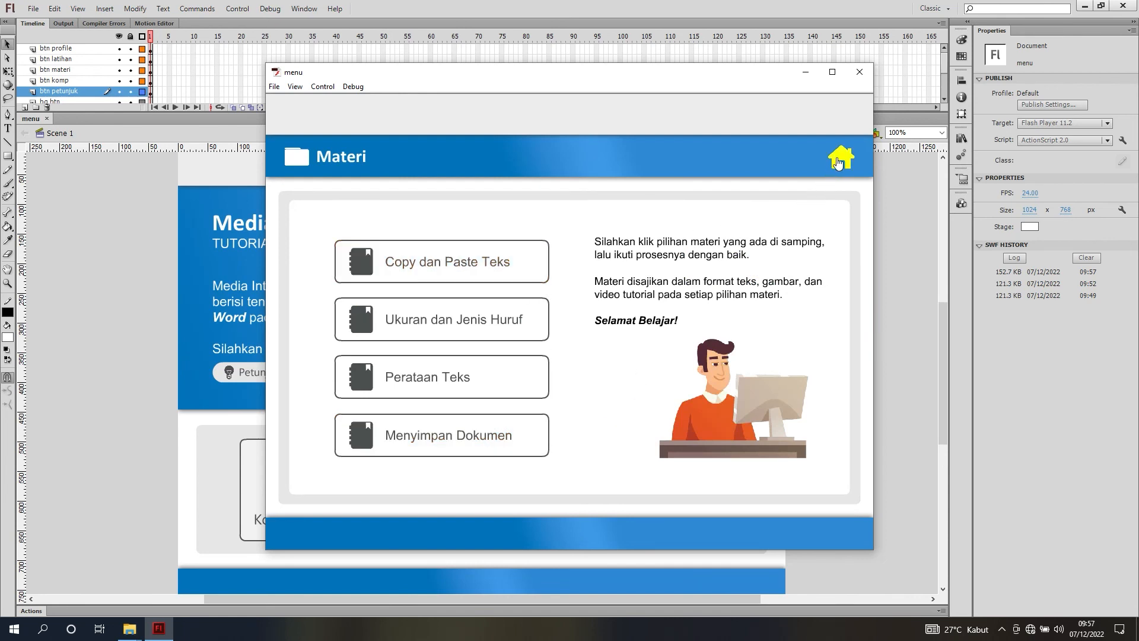
pyautogui.click(838, 158)
pyautogui.click(640, 427)
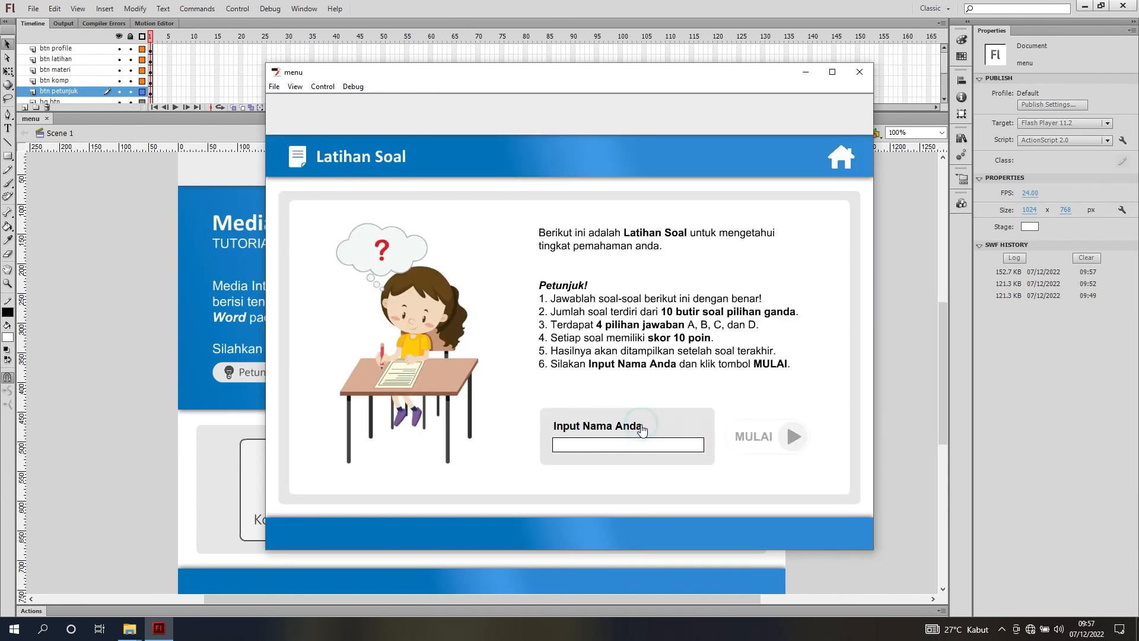
pyautogui.click(840, 156)
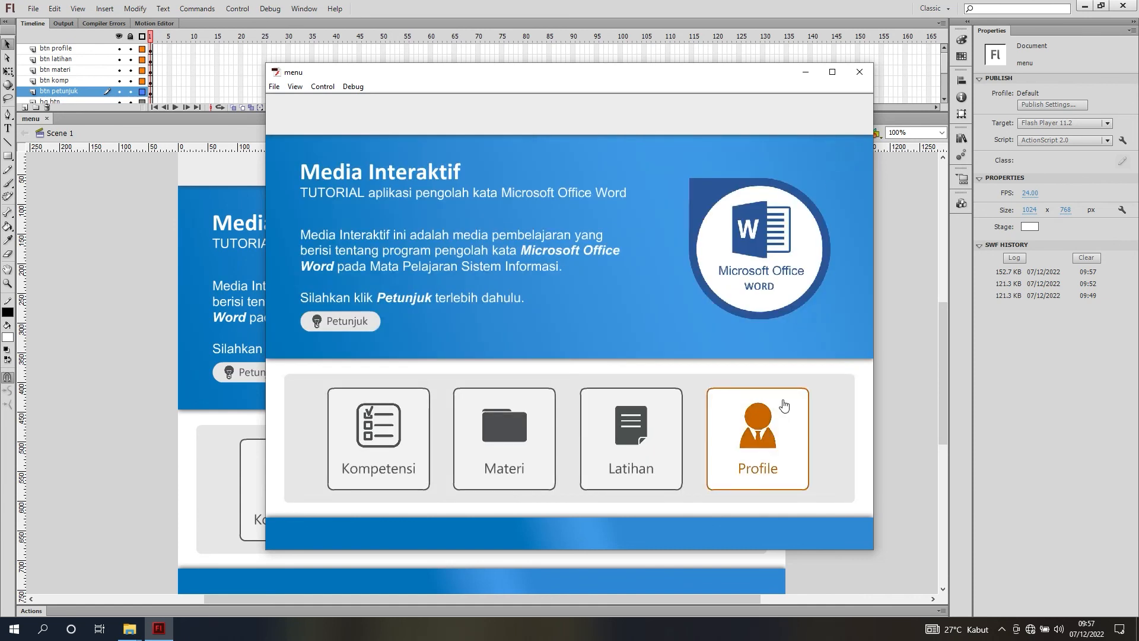
pyautogui.click(789, 396)
pyautogui.click(838, 158)
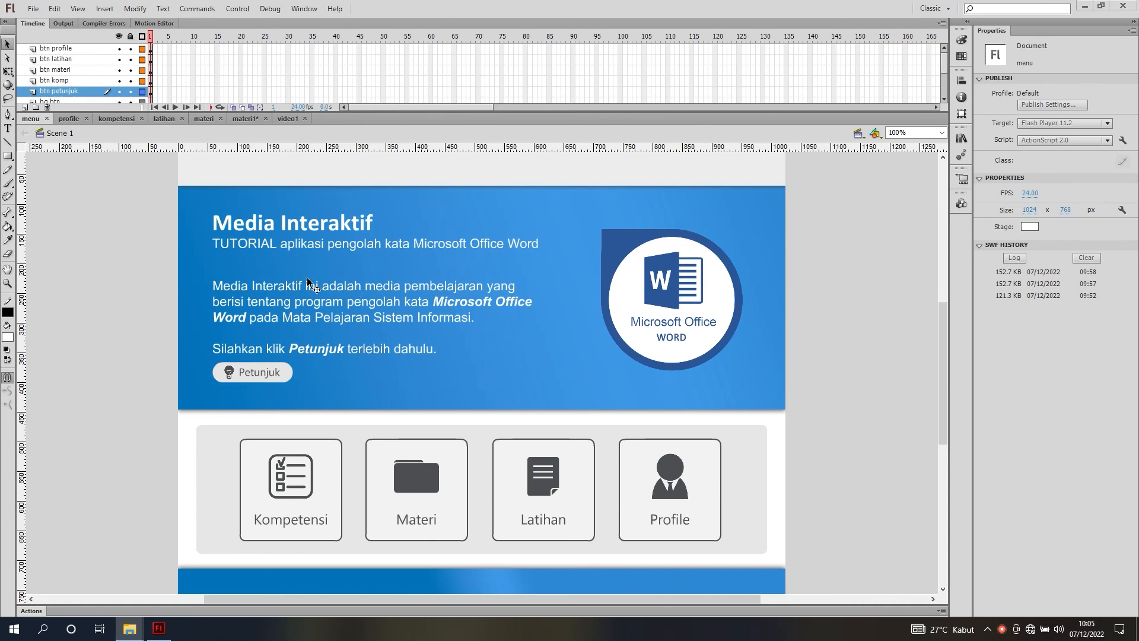
# - Look through the open profile, kompetensi, latihan, materi and materi1 documents and return to the menu document
pyautogui.click(68, 118)
pyautogui.click(115, 119)
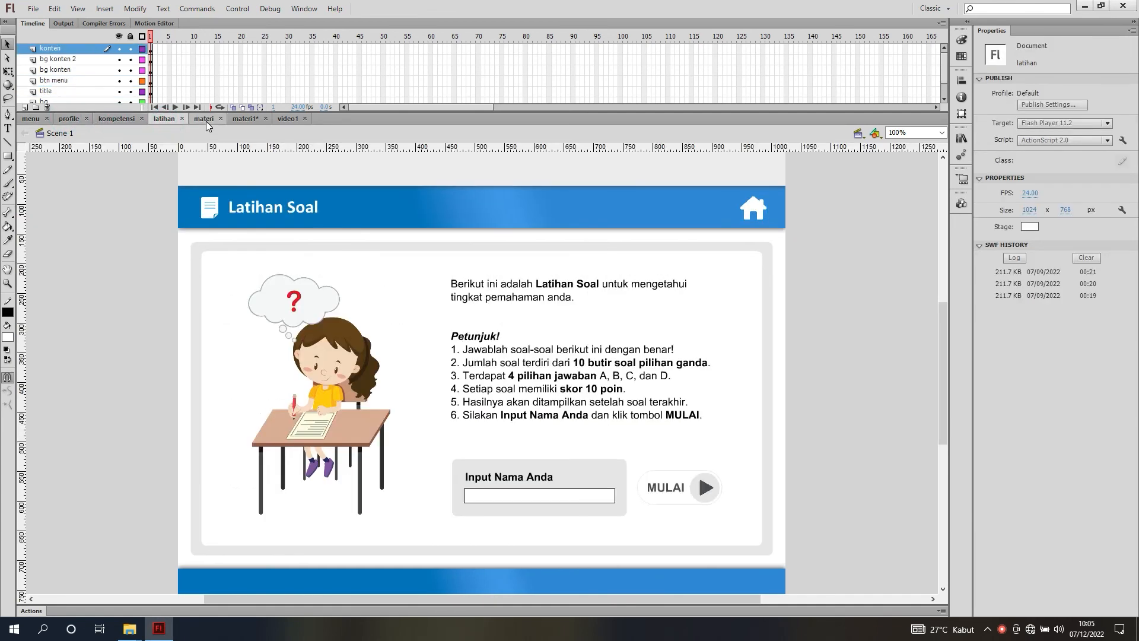
pyautogui.click(205, 121)
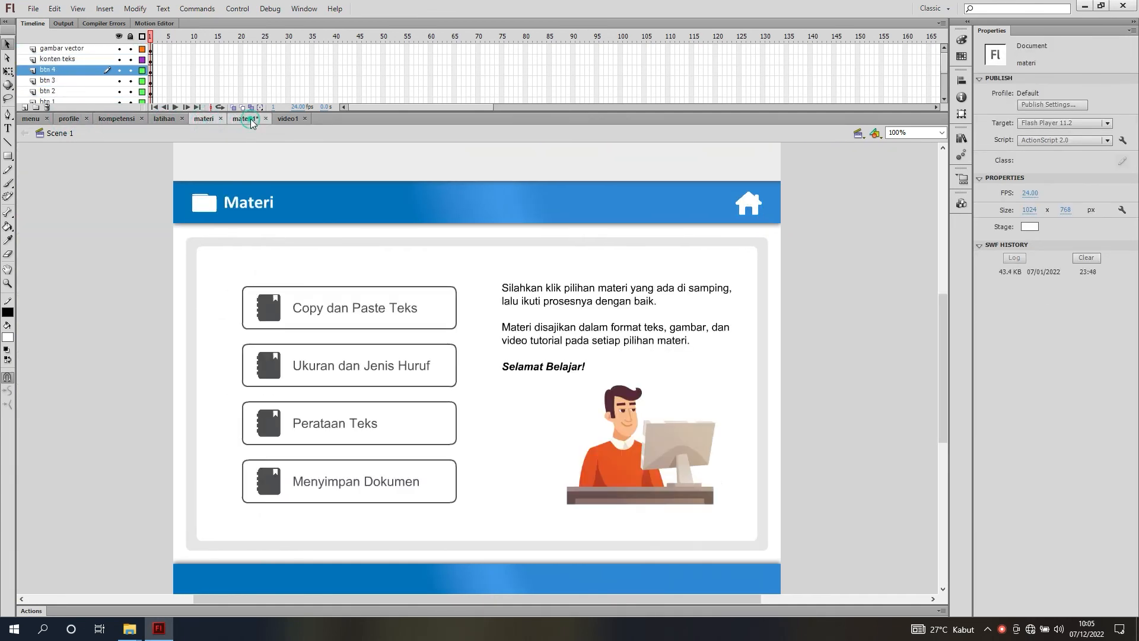
pyautogui.click(249, 119)
pyautogui.click(37, 118)
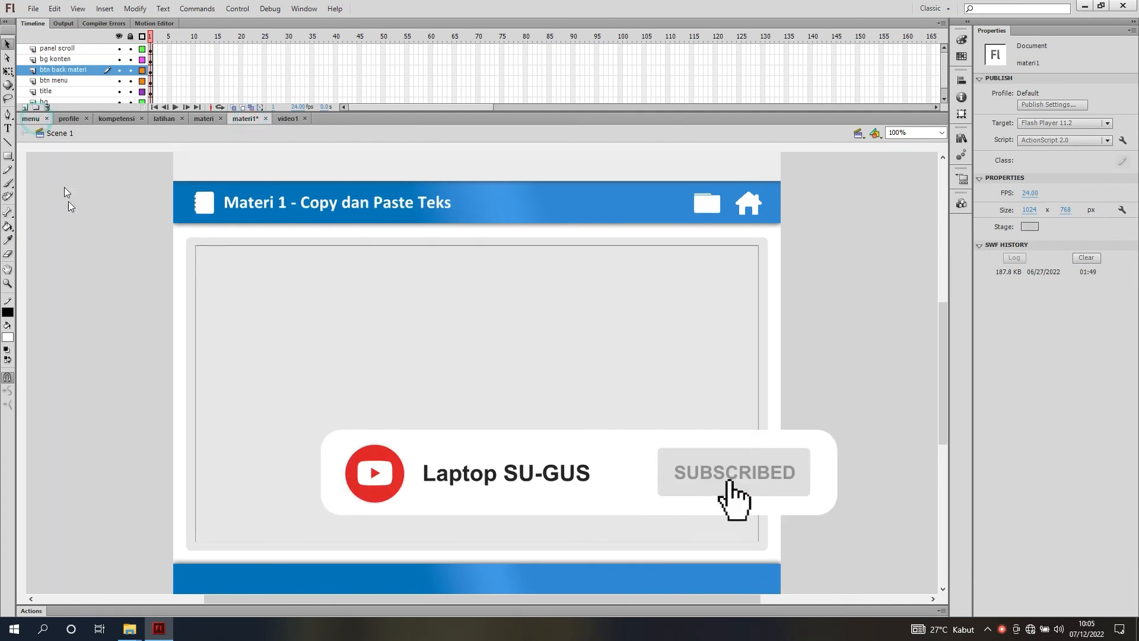